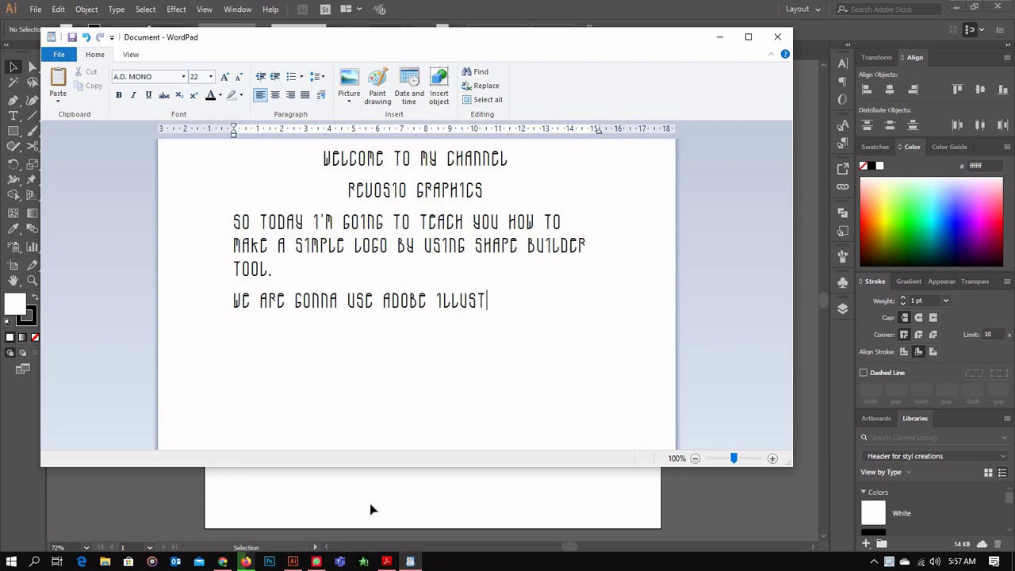
Complete the sentence so it reads "We are gonna use Adobe Illustrator and a document of 1000x1000 pixels.".
{"action": "type", "text": "rator and "}
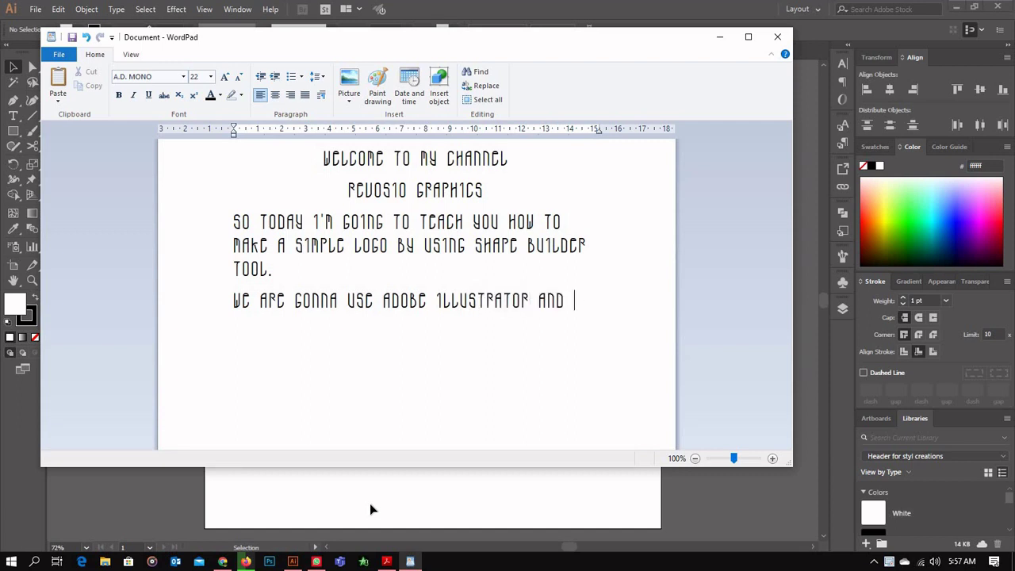
{"action": "type", "text": "a document of "}
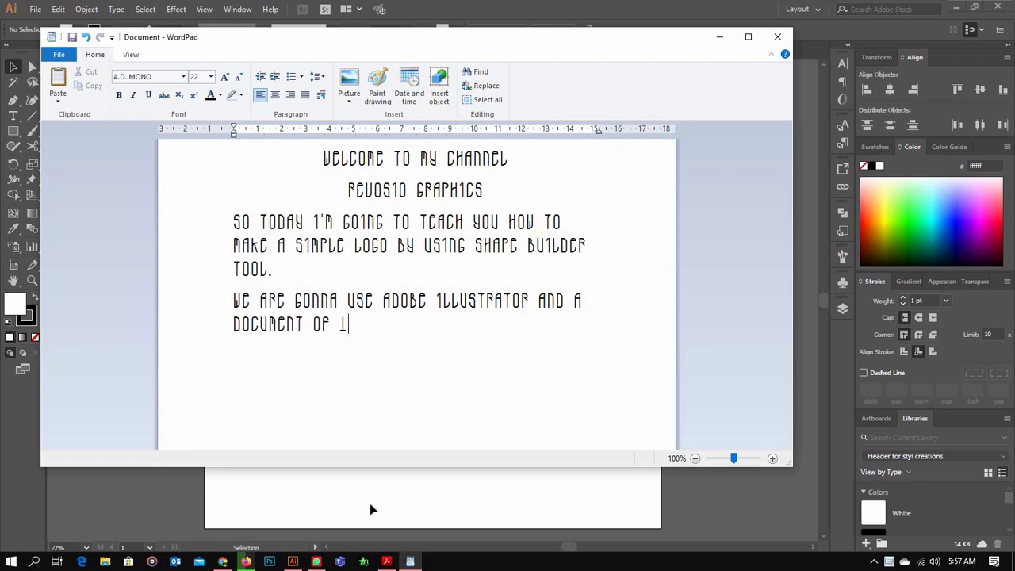
{"action": "type", "text": "1."}
{"action": "key", "text": "BackSpace"}
{"action": "type", "text": "000x1000"}
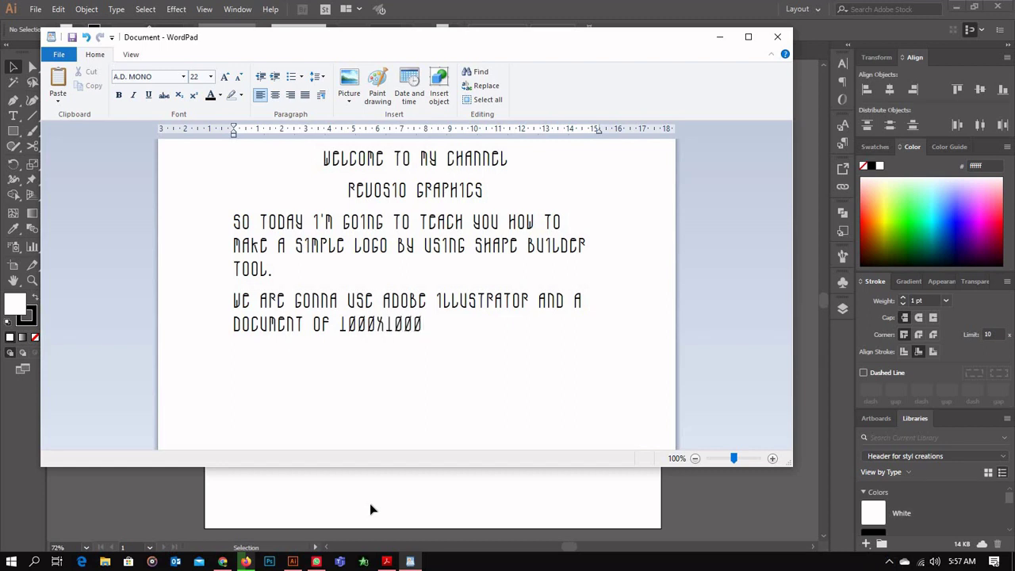
{"action": "type", "text": " pixelsso free"}
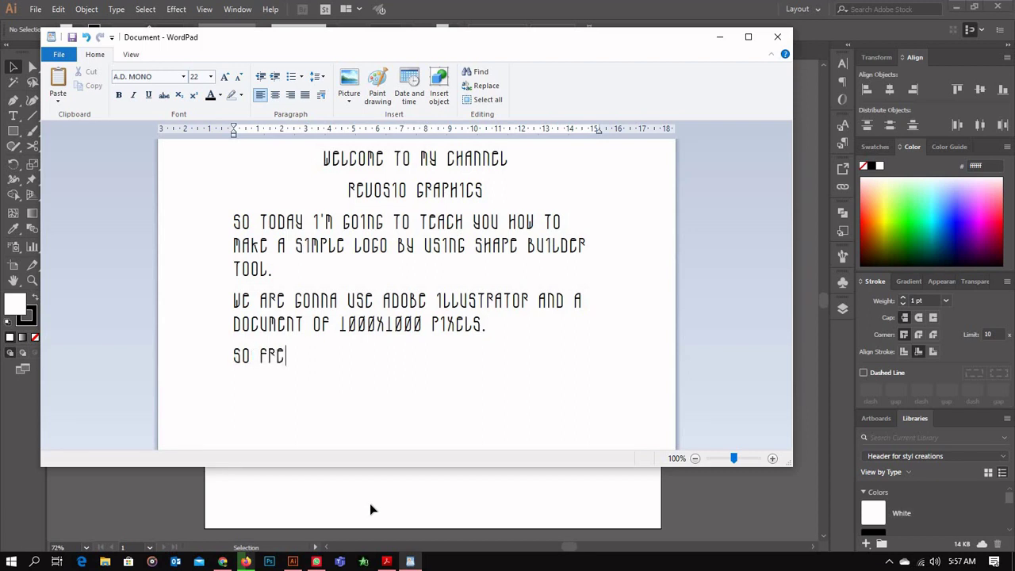
Write the closing paragraph "So feel free to watch and learn how to make a simple and modern logo.".
{"action": "key", "text": "BackSpace"}
{"action": "key", "text": "BackSpace"}
{"action": "key", "text": "BackSpace"}
{"action": "type", "text": "eel free to watch "}
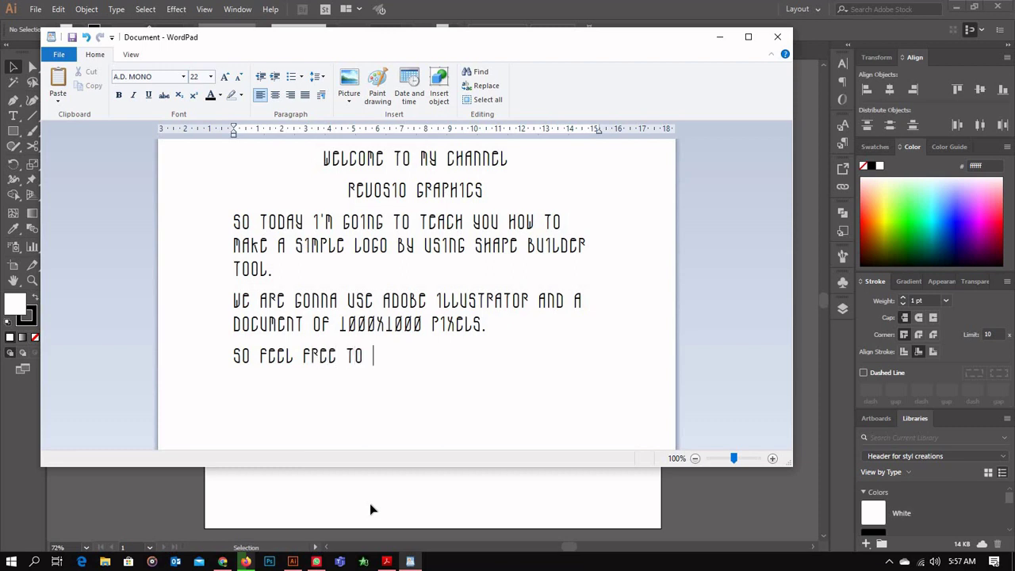
{"action": "type", "text": "and lea"}
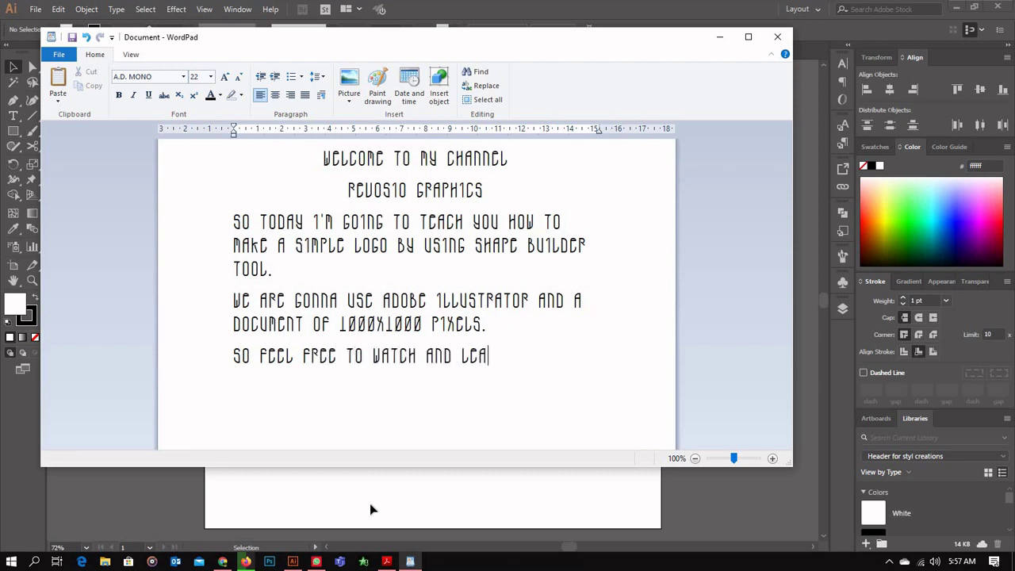
{"action": "type", "text": "rn how to mak"}
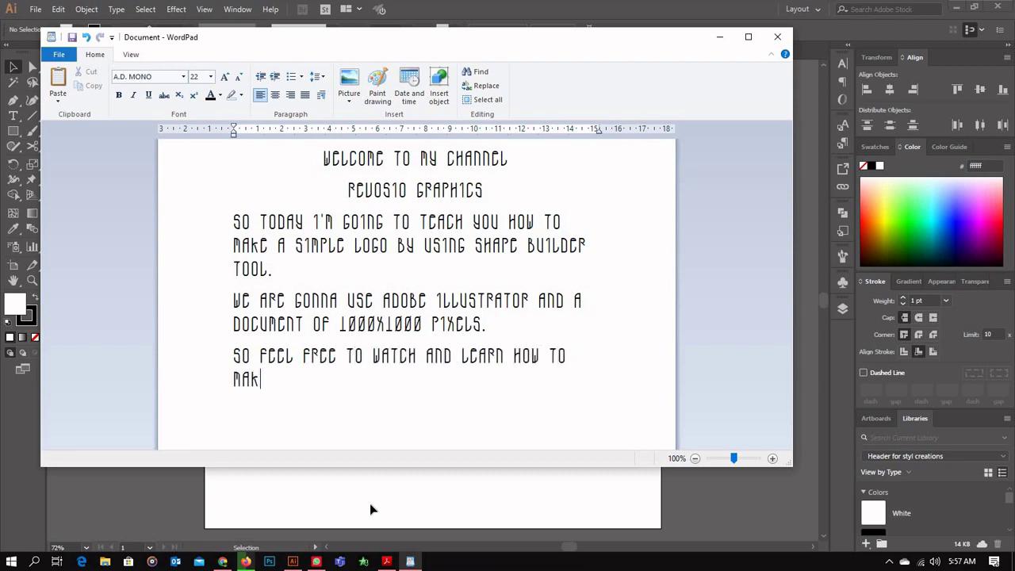
{"action": "type", "text": "e a simple "}
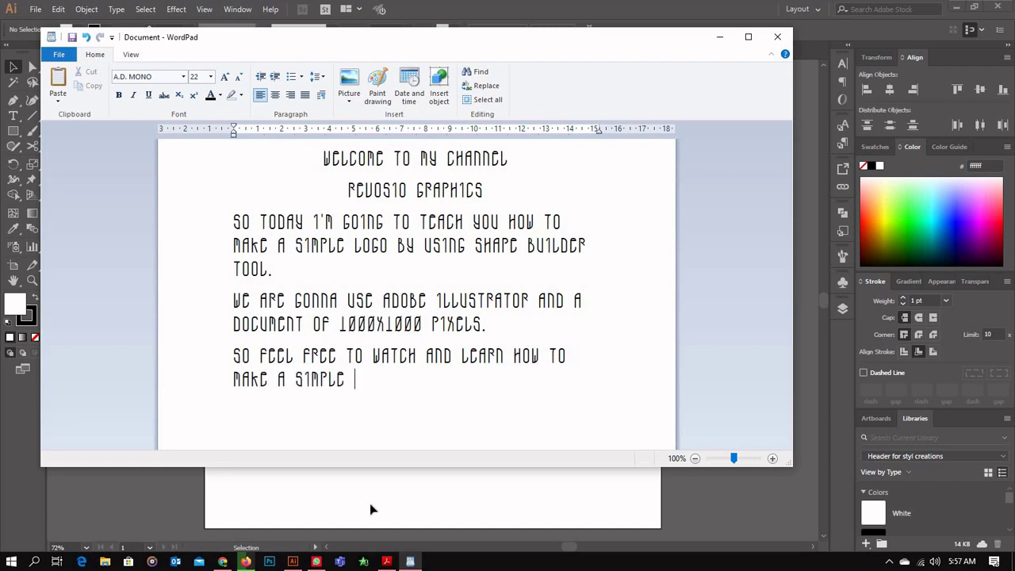
{"action": "type", "text": "and modern logo"}
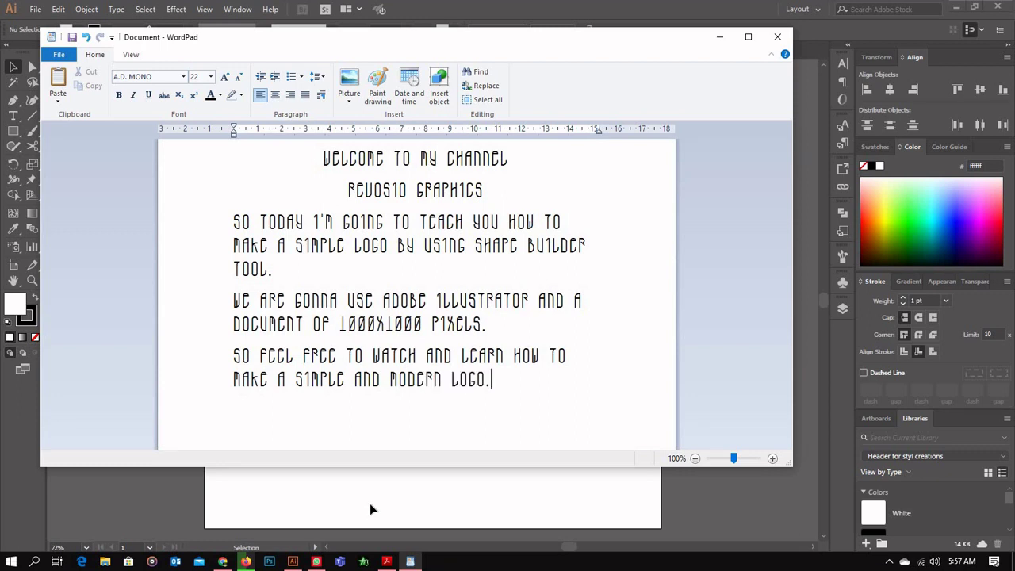
{"action": "type", "text": "."}
Switch to Illustrator and draw a circle about 506 px in diameter with the Ellipse tool near the artboard's upper left.
{"action": "left_click", "coordinate": [369, 503]}
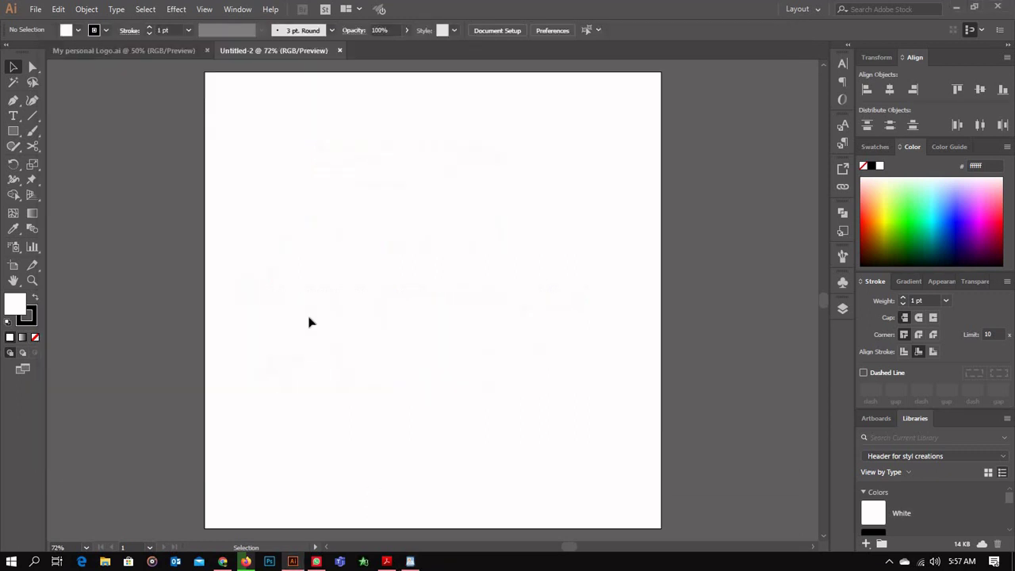
{"action": "left_click", "coordinate": [11, 133]}
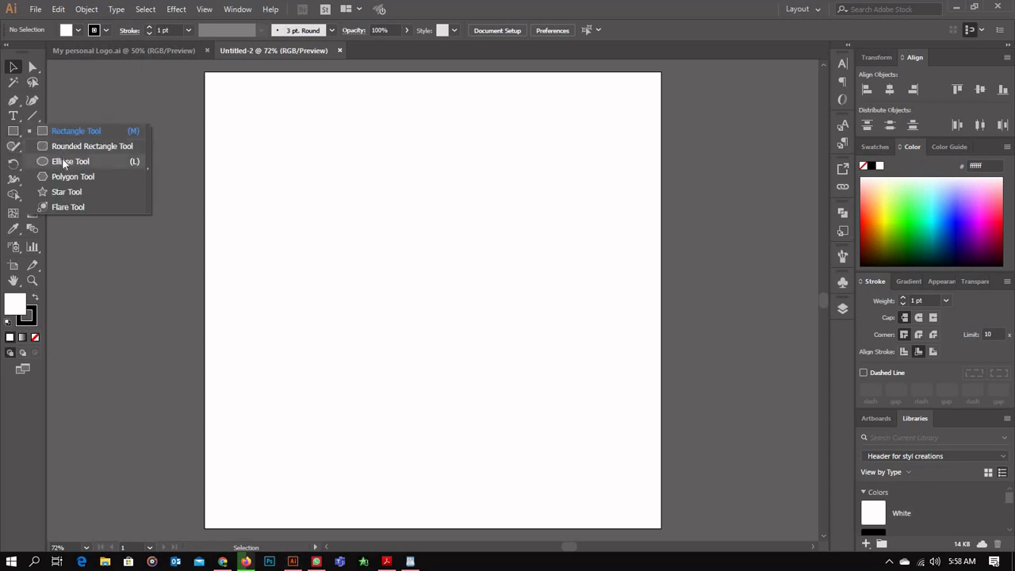
{"action": "left_click", "coordinate": [62, 161]}
{"action": "left_click_drag", "start_coordinate": [335, 157], "coordinate": [449, 239]}
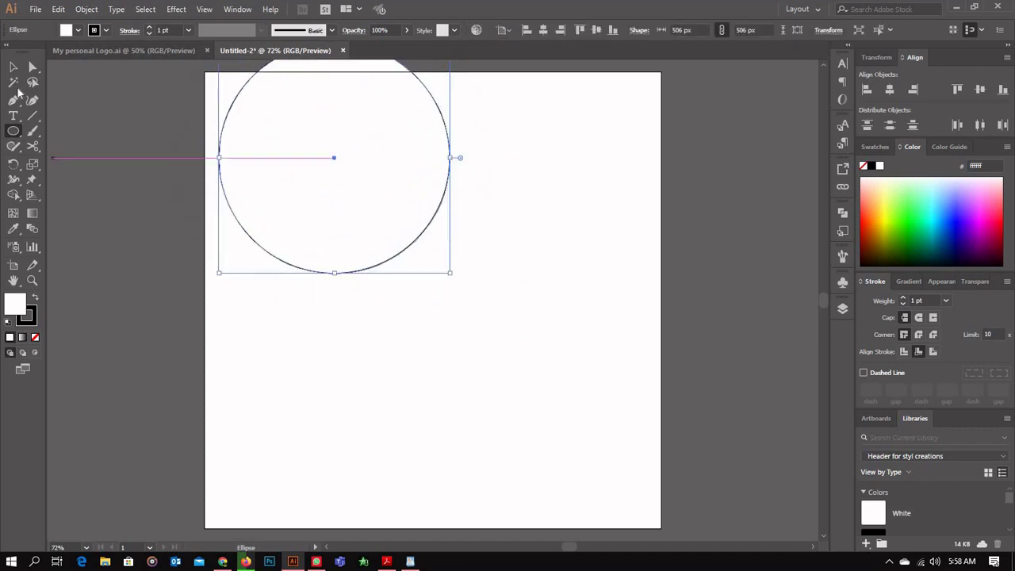
Set the circle's fill to None, keeping its black outline.
{"action": "left_click", "coordinate": [13, 67]}
{"action": "left_click", "coordinate": [76, 30]}
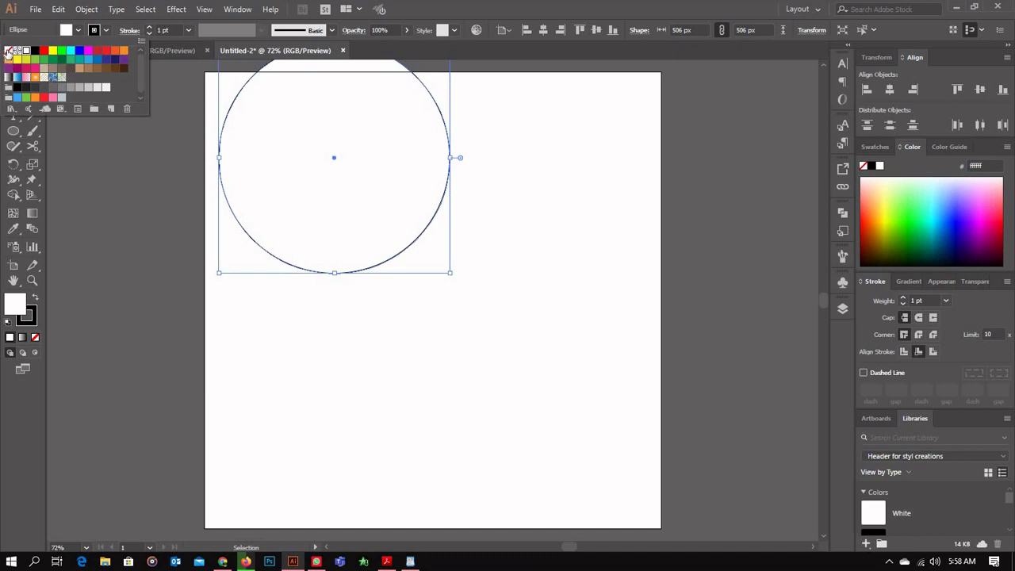
{"action": "left_click", "coordinate": [8, 50]}
{"action": "left_click", "coordinate": [451, 285]}
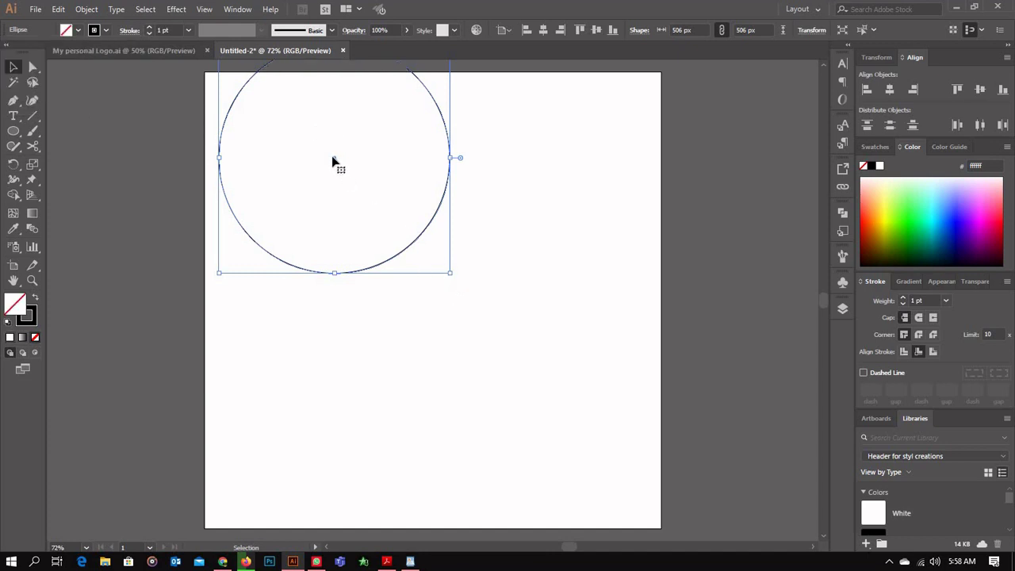
Move the circle to the middle of the artboard and align it to the horizontal and vertical center.
{"action": "left_click_drag", "start_coordinate": [334, 157], "coordinate": [433, 291]}
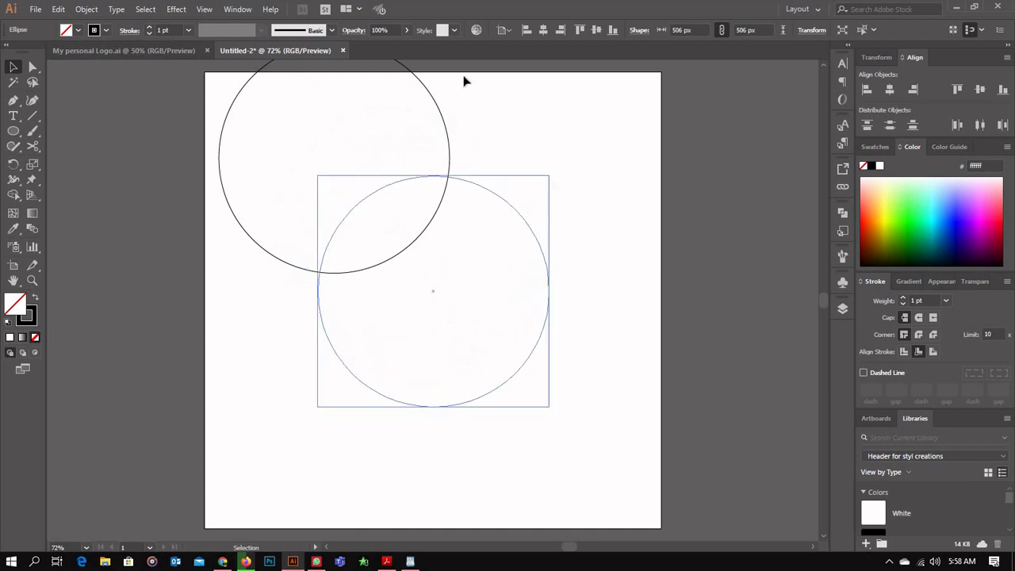
{"action": "left_click", "coordinate": [544, 30]}
{"action": "left_click", "coordinate": [597, 30]}
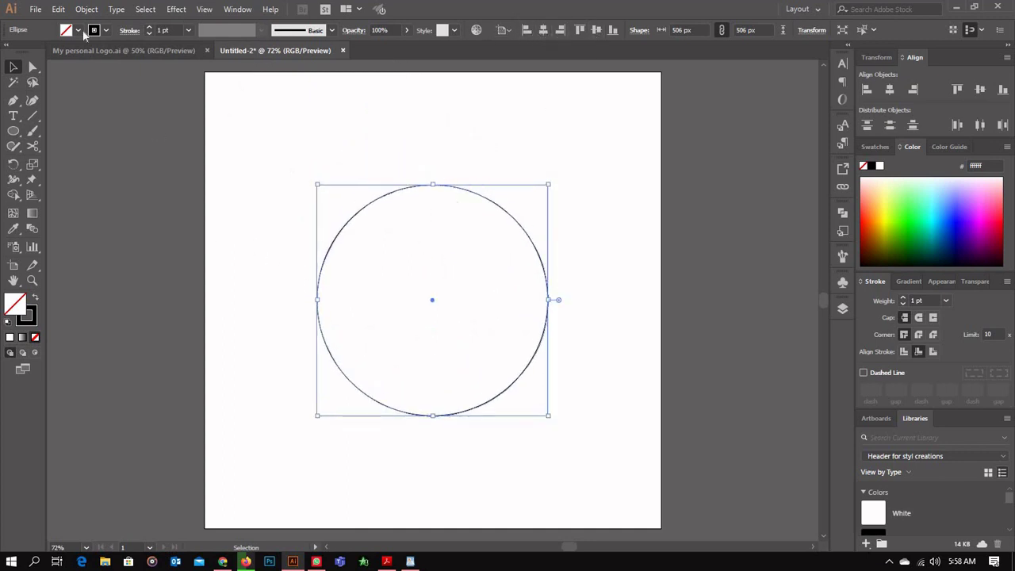
Copy the circle, paste it in front, and scale the copy around its center to about 152 px.
{"action": "left_click", "coordinate": [57, 9]}
{"action": "left_click", "coordinate": [79, 70]}
{"action": "left_click", "coordinate": [58, 9]}
{"action": "left_click", "coordinate": [84, 98]}
{"action": "left_click_drag", "start_coordinate": [543, 405], "coordinate": [467, 336]}
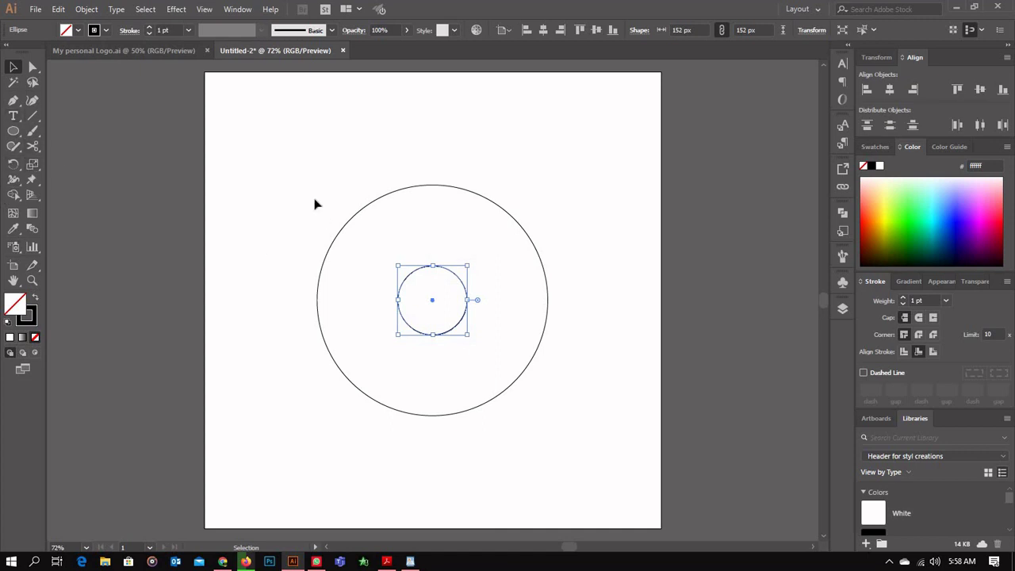
Select both concentric circles and make a blend between them.
{"action": "left_click_drag", "start_coordinate": [315, 205], "coordinate": [564, 463]}
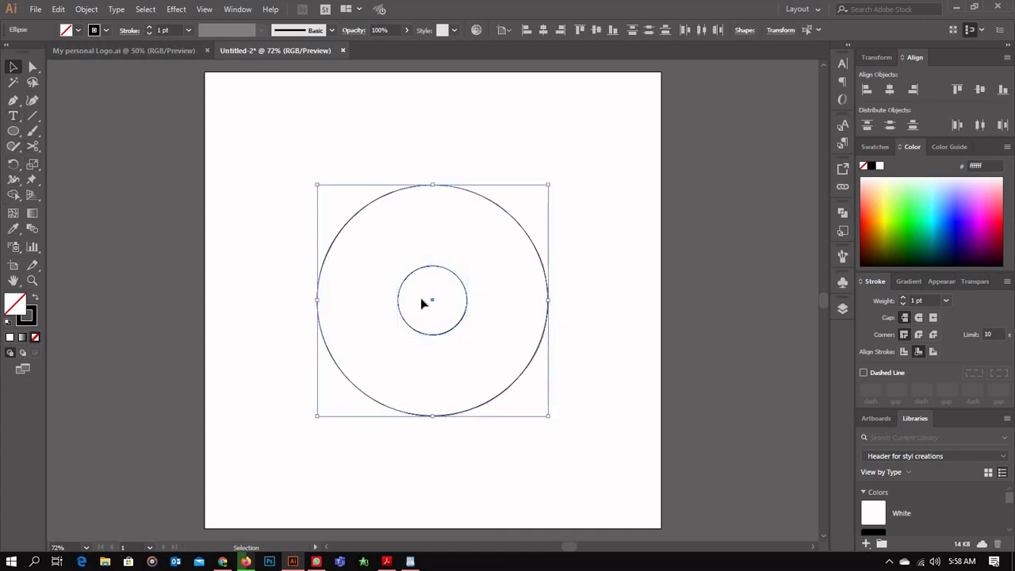
{"action": "left_click", "coordinate": [84, 9]}
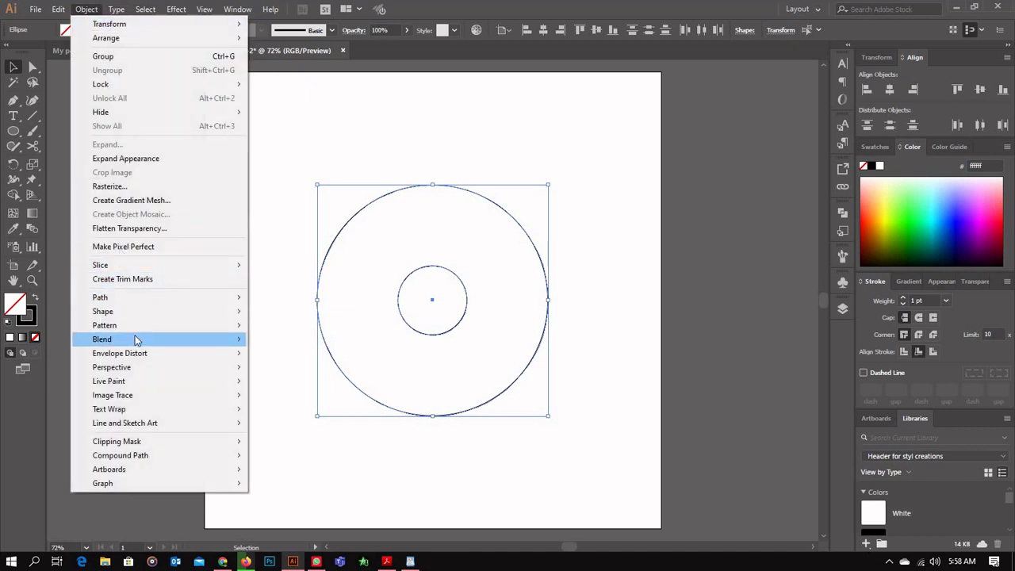
{"action": "mouse_move", "coordinate": [135, 340]}
{"action": "left_click", "coordinate": [272, 339]}
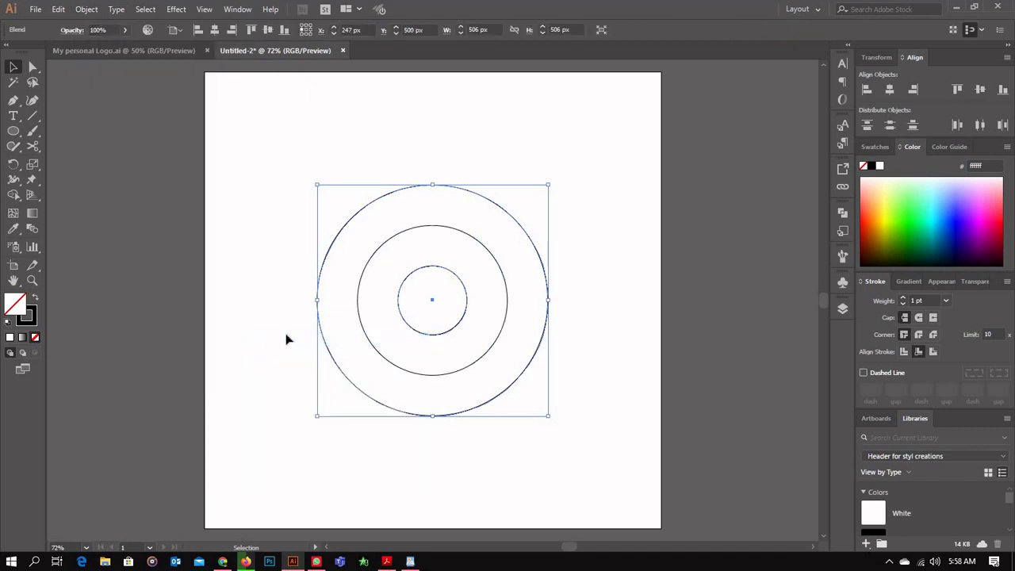
Set the blend's spacing to Specified Steps with 8 steps.
{"action": "double_click", "coordinate": [31, 231]}
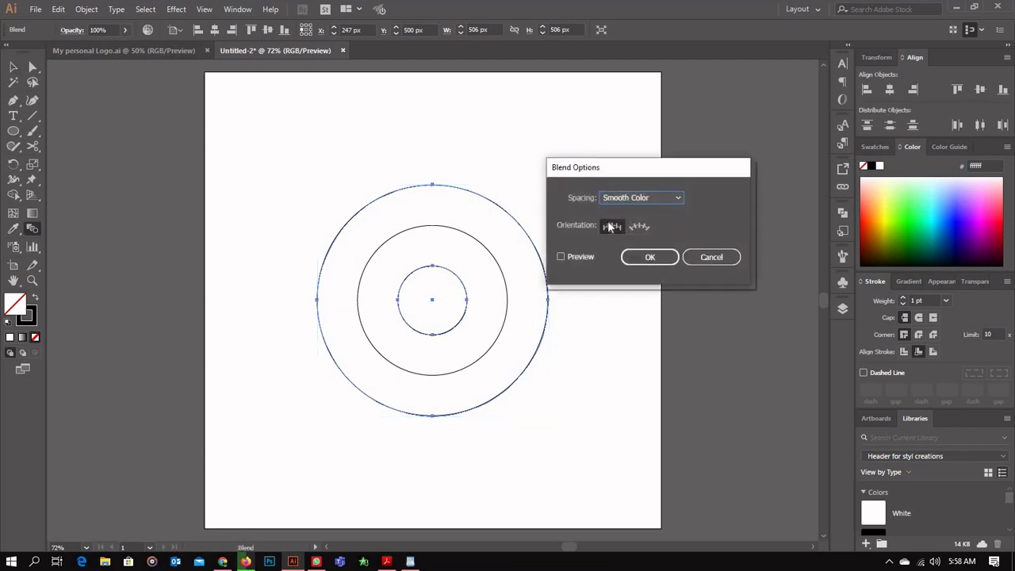
{"action": "left_click", "coordinate": [640, 198]}
{"action": "left_click", "coordinate": [643, 222]}
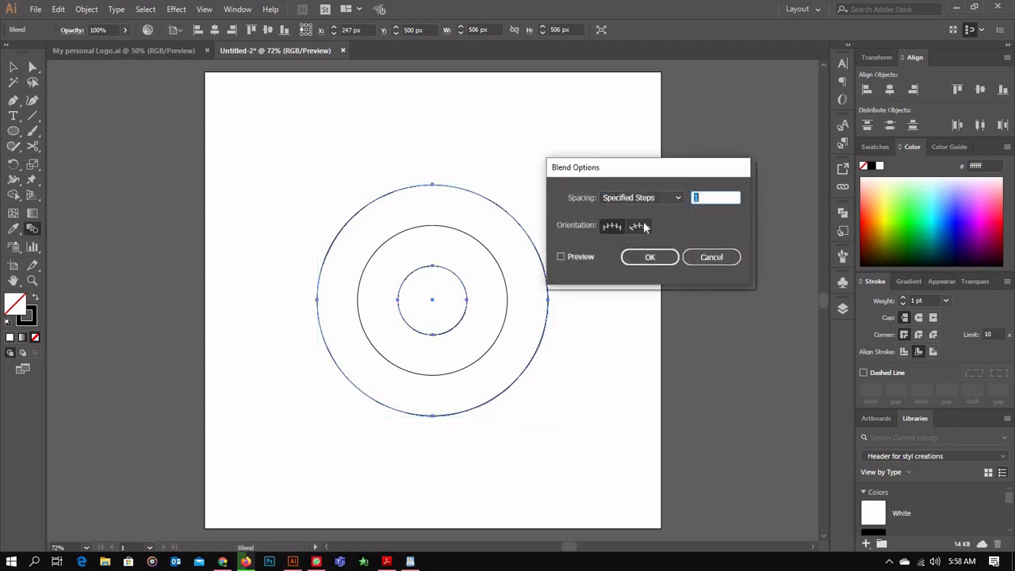
{"action": "left_click", "coordinate": [584, 257]}
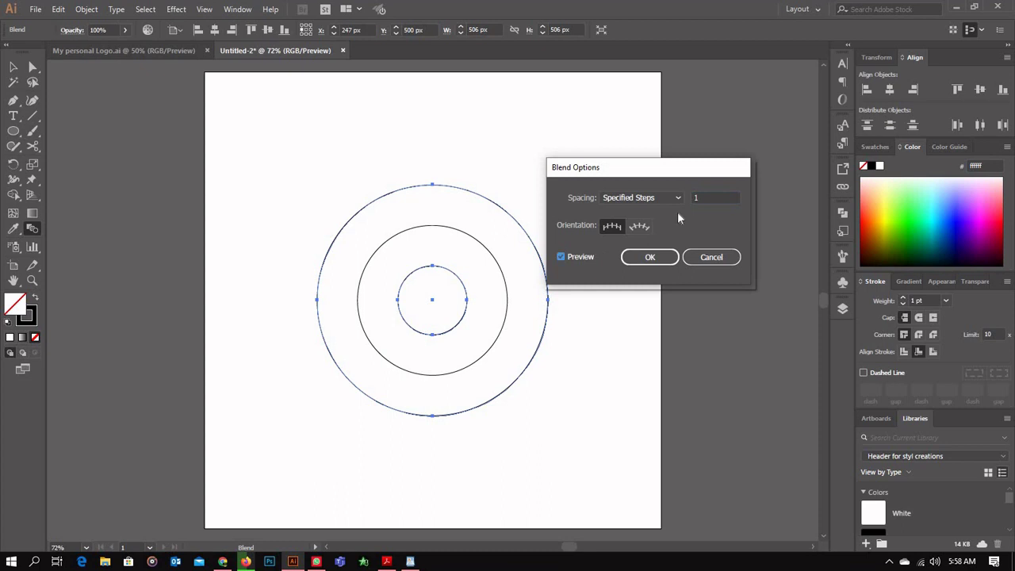
{"action": "left_click", "coordinate": [584, 258]}
{"action": "left_click", "coordinate": [706, 198]}
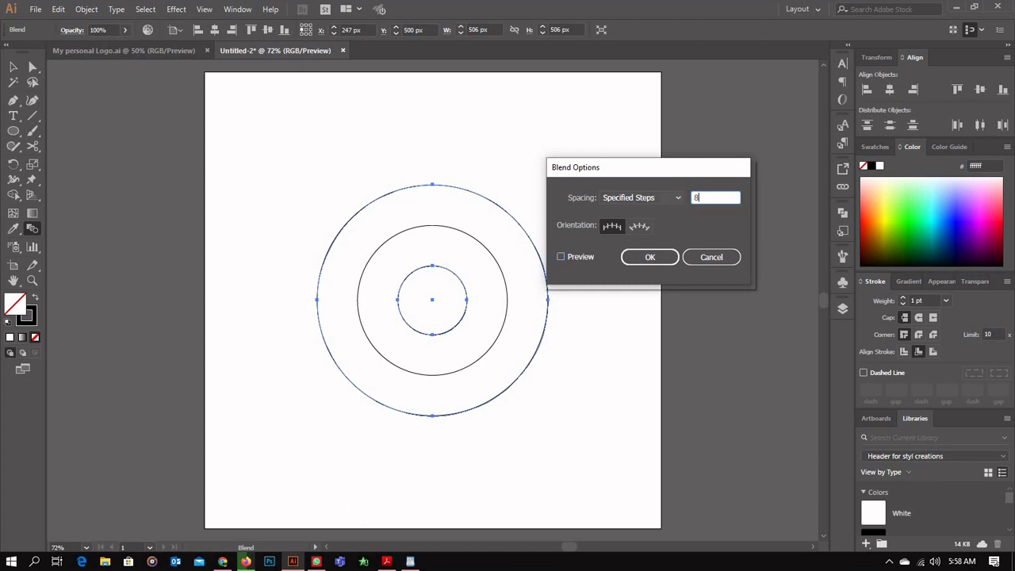
{"action": "left_click", "coordinate": [585, 257]}
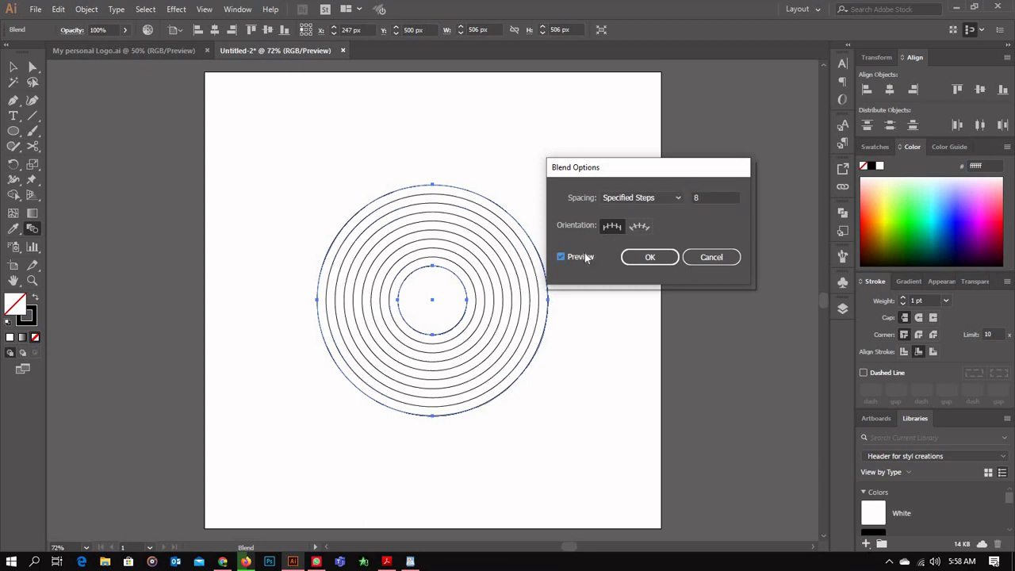
{"action": "left_click", "coordinate": [650, 258]}
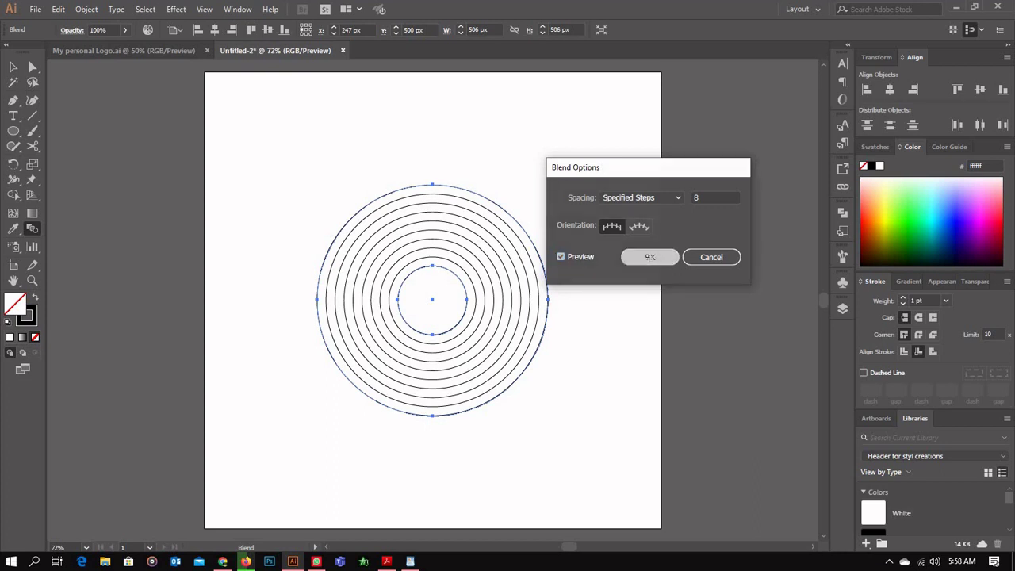
{"action": "key", "text": "v"}
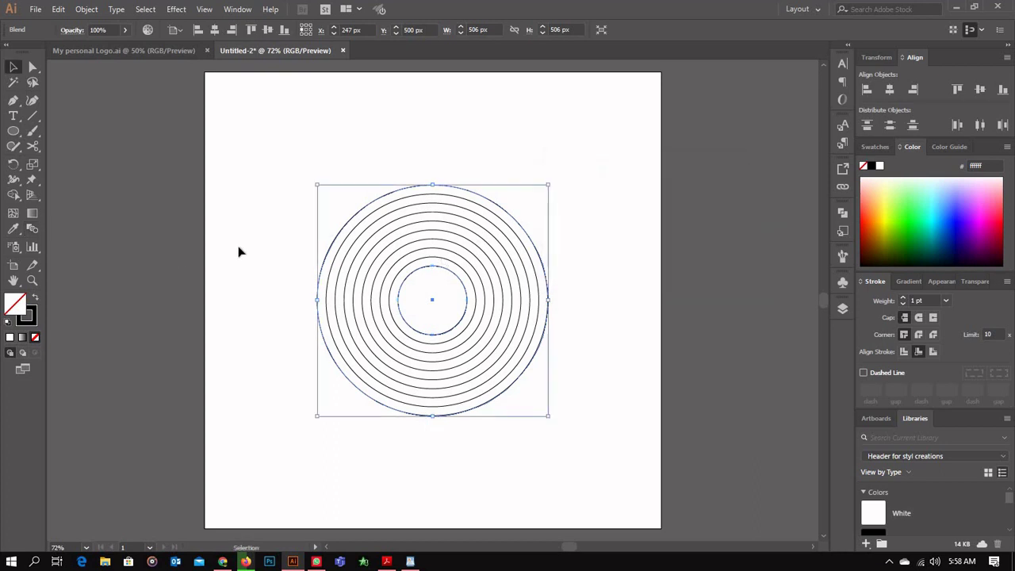
Scale the blended rings to about 398 px and duplicate them into three overlapping sets, two side by side and one centered below.
{"action": "left_click", "coordinate": [331, 272]}
{"action": "left_click_drag", "start_coordinate": [276, 164], "coordinate": [524, 390]}
{"action": "left_click_drag", "start_coordinate": [431, 298], "coordinate": [417, 362]}
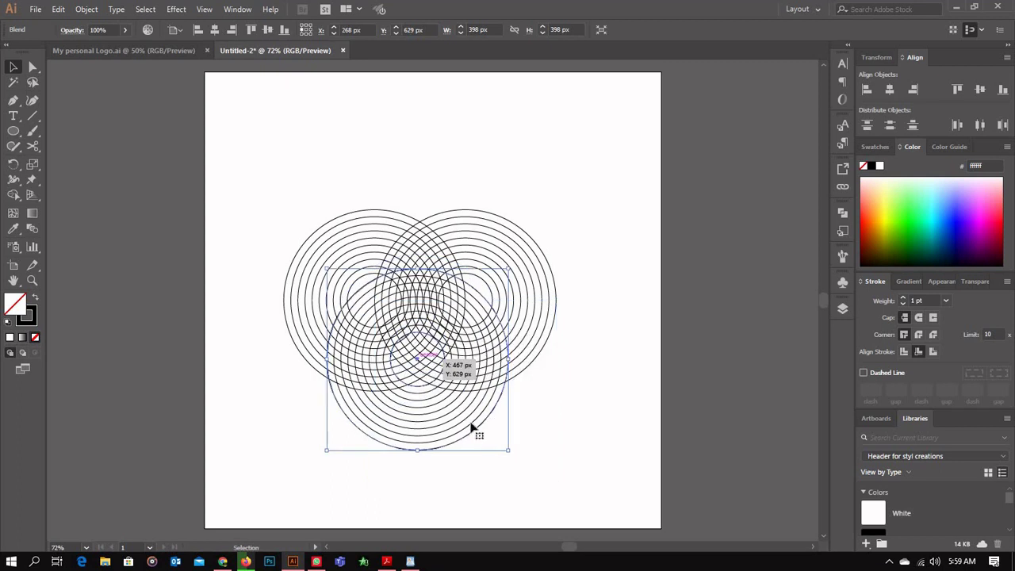
{"action": "left_click", "coordinate": [541, 423]}
Select all three ring blends, expand their appearance, and expand them with Object and Fill enabled.
{"action": "scroll", "coordinate": [386, 423], "scroll_direction": "up", "scroll_amount": 1}
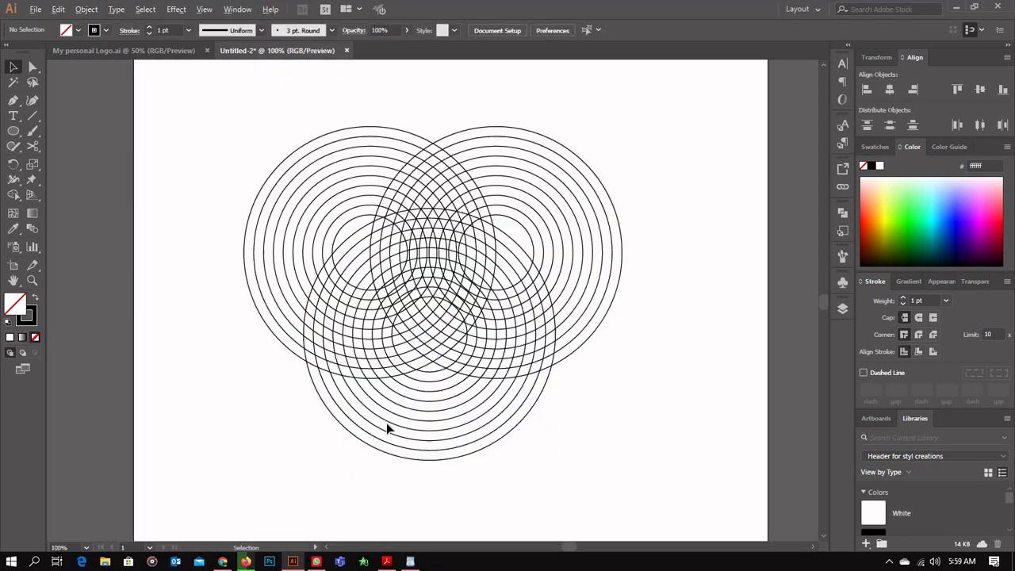
{"action": "left_click_drag", "start_coordinate": [192, 134], "coordinate": [646, 481]}
{"action": "left_click", "coordinate": [87, 9]}
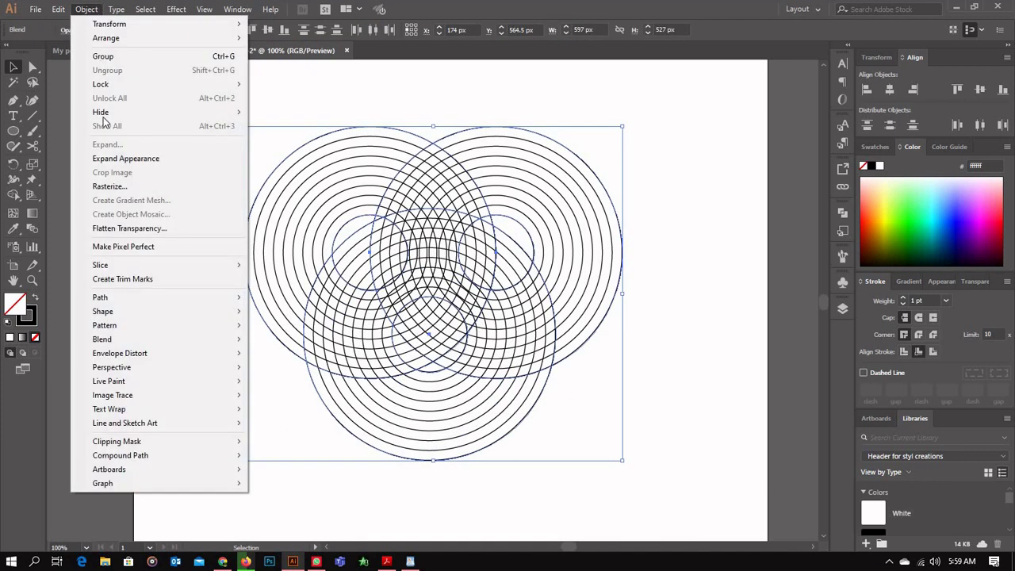
{"action": "left_click", "coordinate": [125, 158]}
{"action": "left_click", "coordinate": [87, 9]}
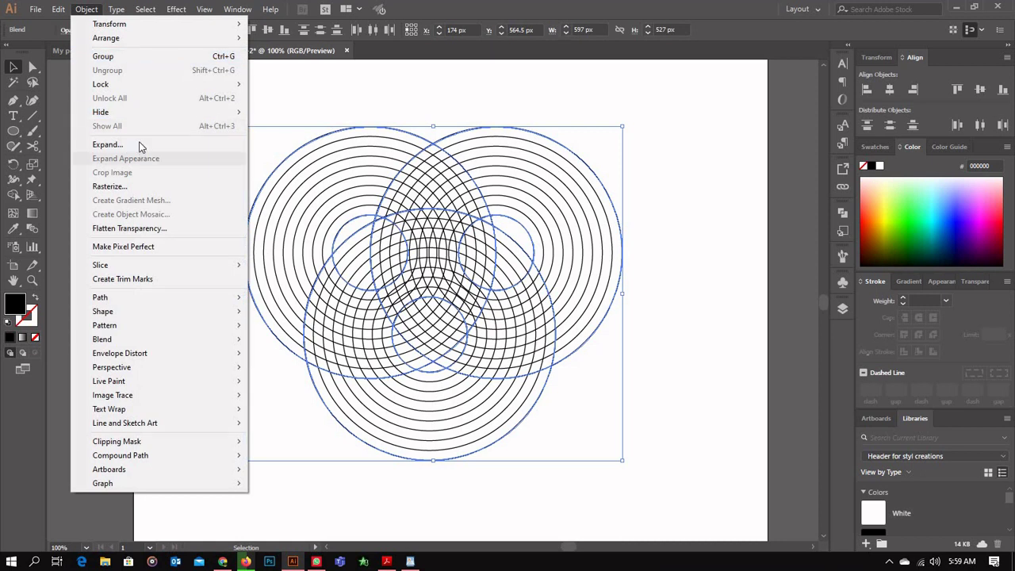
{"action": "left_click", "coordinate": [139, 145]}
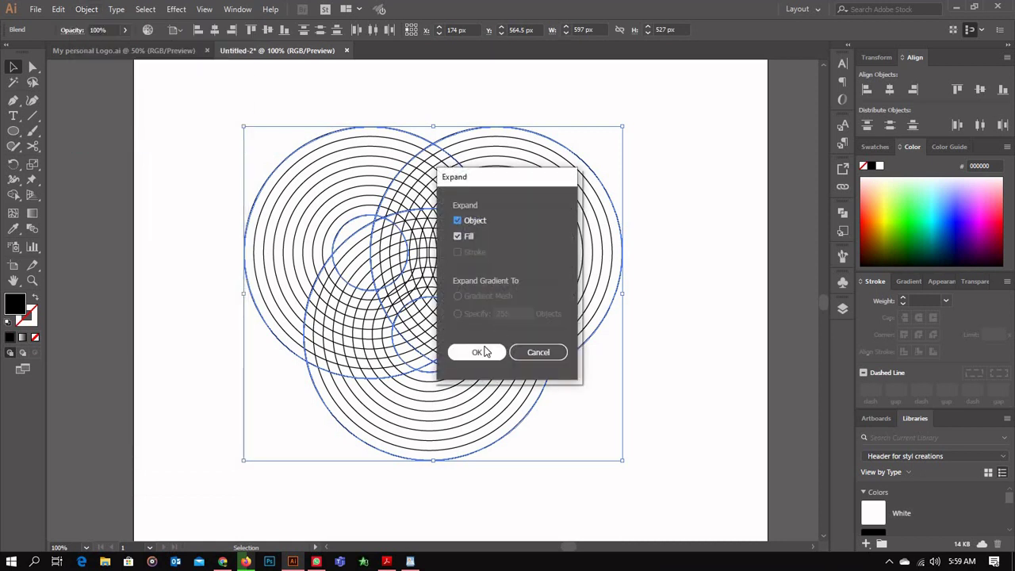
{"action": "left_click", "coordinate": [478, 352]}
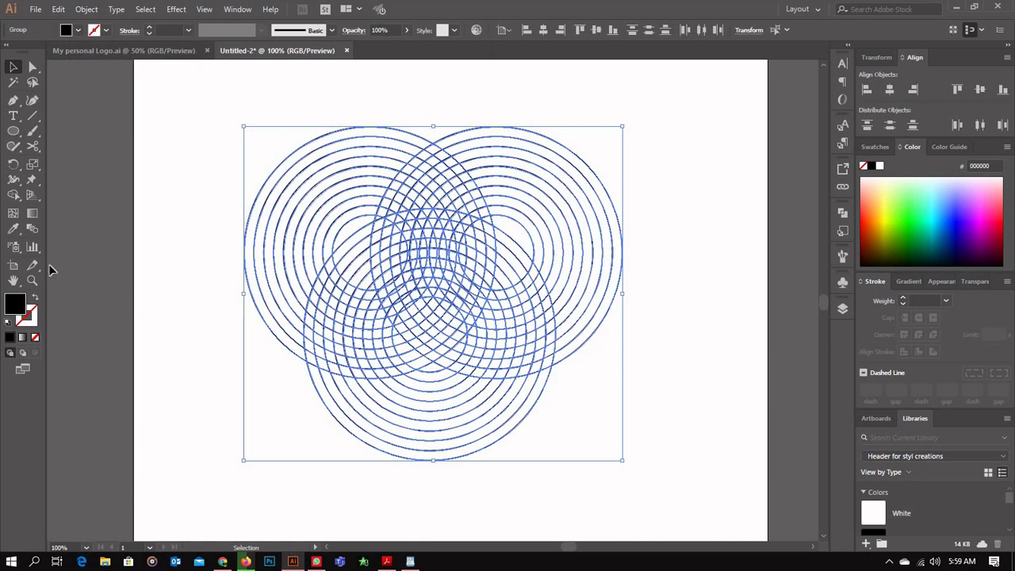
Switch to WordPad and begin a new line of notes with "OKAE SO NOW WHAT WE ARE GONNA DO IS".
{"action": "left_click", "coordinate": [410, 563]}
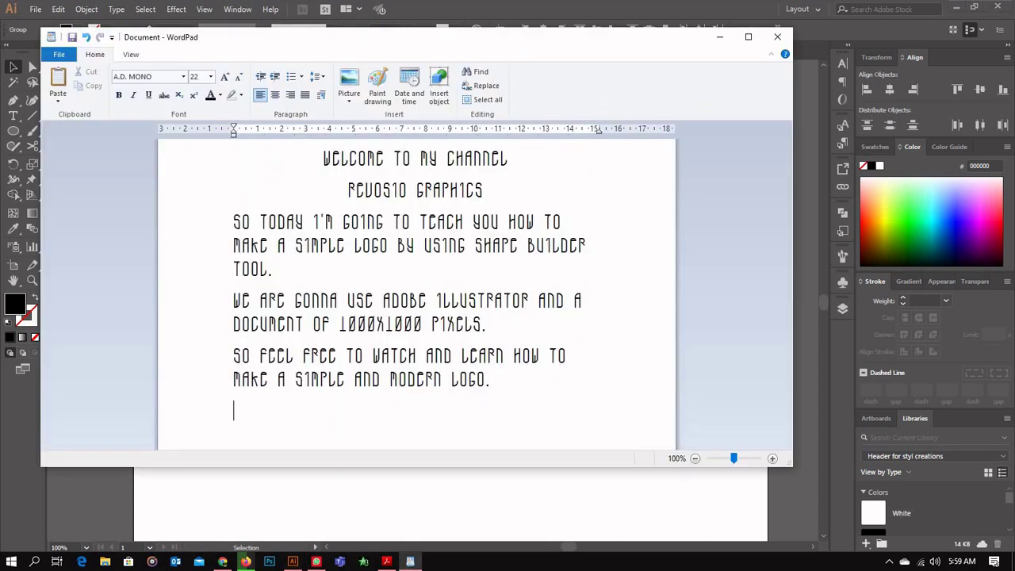
{"action": "type", "text": "OKAE SO W"}
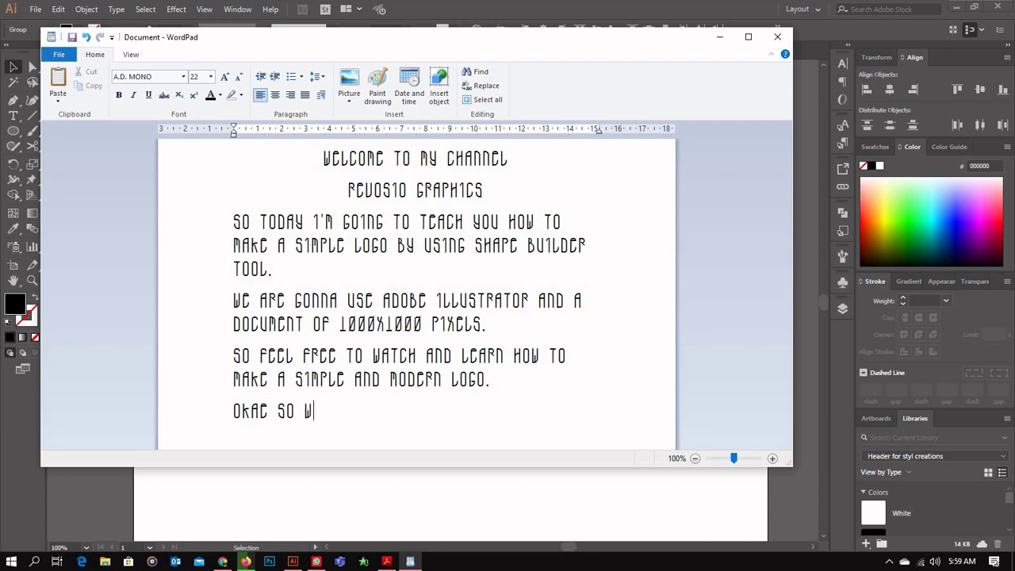
{"action": "type", "text": "E ALL DONE"}
{"action": "key", "text": "BackSpace"}
{"action": "key", "text": "BackSpace"}
{"action": "key", "text": "BackSpace"}
{"action": "key", "text": "BackSpace"}
{"action": "key", "text": "BackSpace"}
{"action": "key", "text": "BackSpace"}
{"action": "key", "text": "BackSpace"}
{"action": "key", "text": "BackSpace"}
{"action": "key", "text": "BackSpace"}
{"action": "type", "text": "NOW WHAT ARE"}
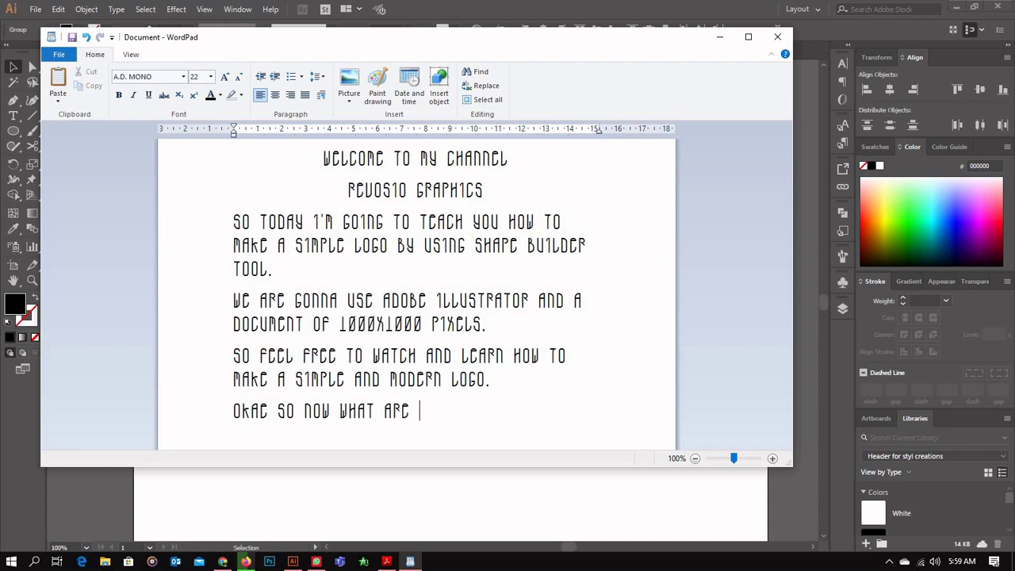
{"action": "key", "text": "BackSpace"}
{"action": "key", "text": "BackSpace"}
{"action": "key", "text": "BackSpace"}
{"action": "type", "text": "WE ARE GONNA DO IS "}
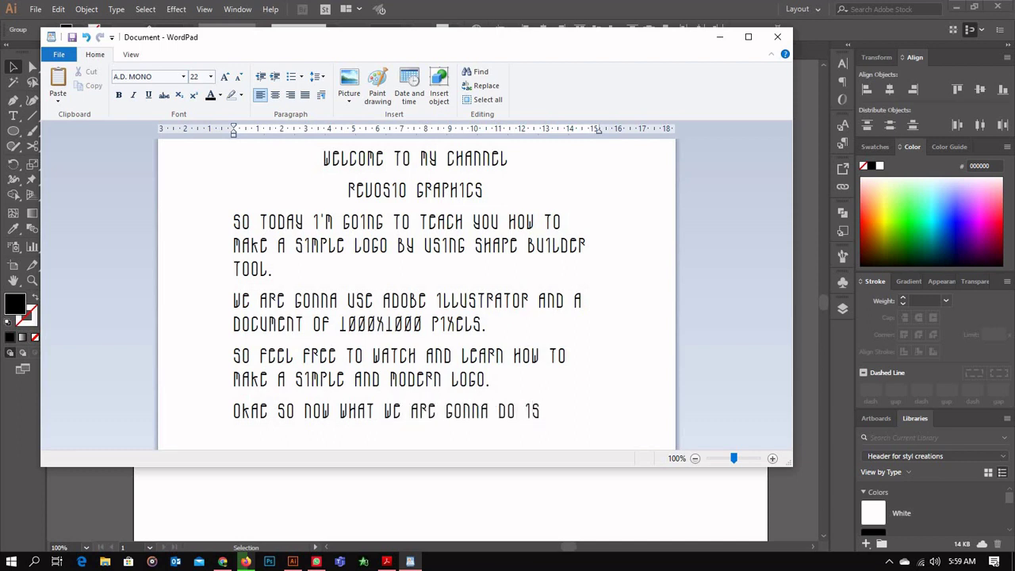
Complete the sentence with "WE ARE GOING TO USE SHAPE BUILDER TOOL AND FILL THE SPACES... LIKE THIS.".
{"action": "type", "text": "WE ARE GOING T"}
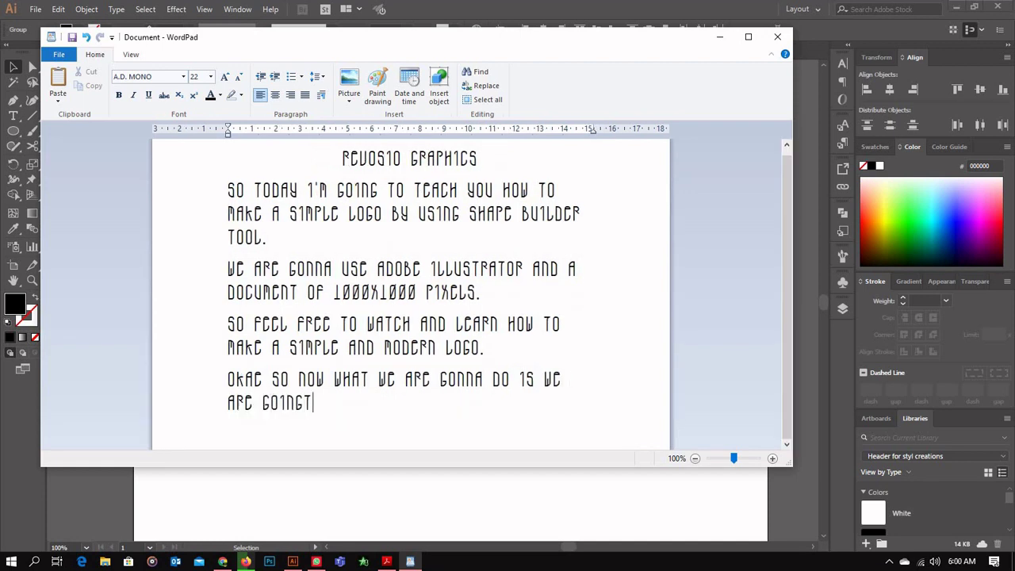
{"action": "key", "text": "BackSpace"}
{"action": "type", "text": "TO USE SH"}
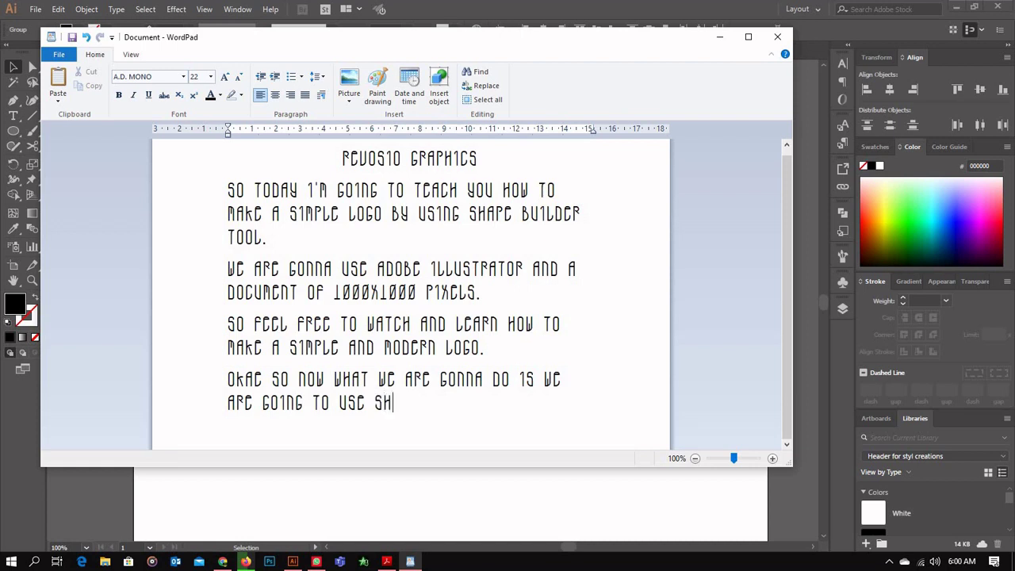
{"action": "type", "text": "APE BUILDER"}
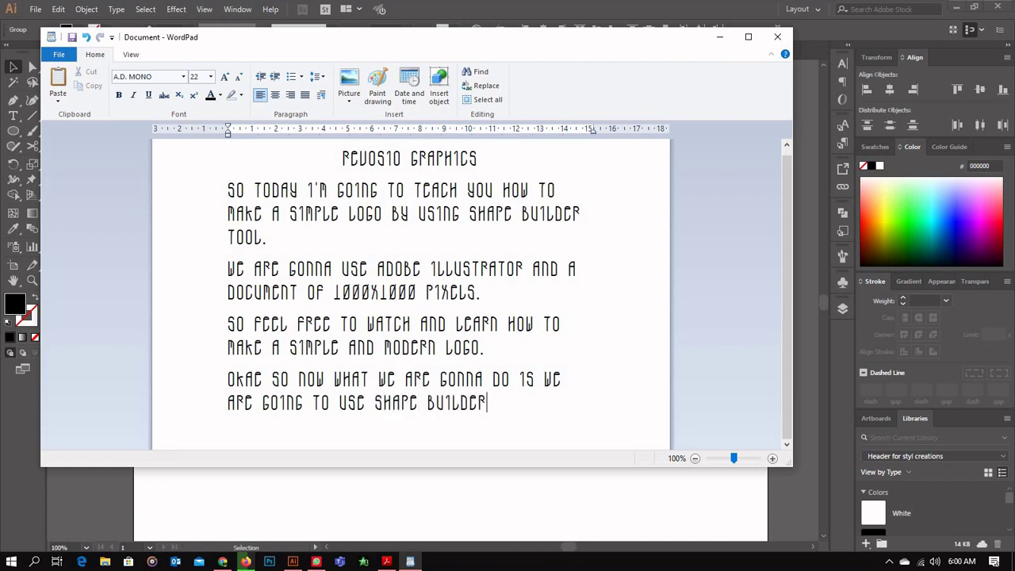
{"action": "type", "text": " TOOL AND FILL THOS"}
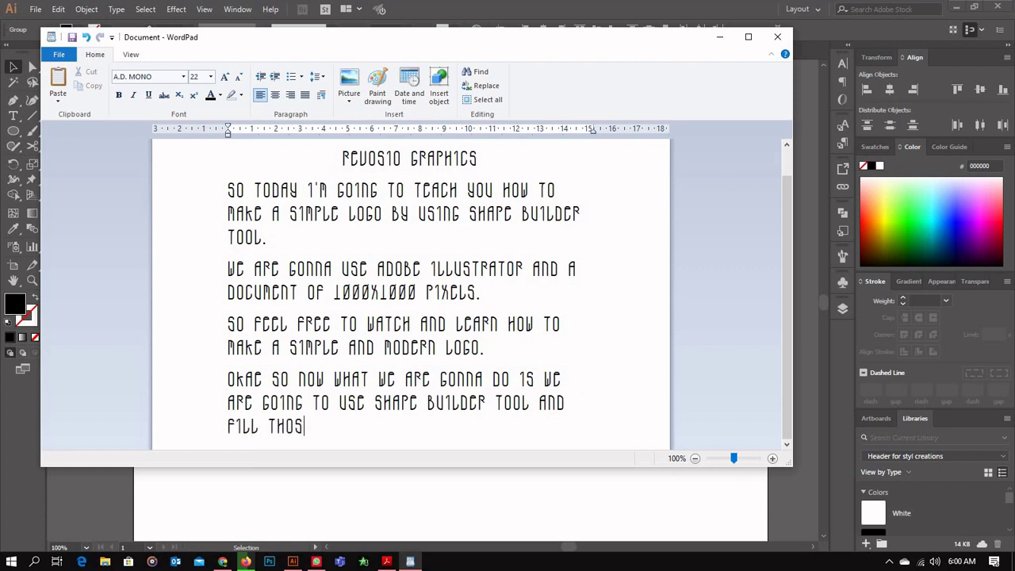
{"action": "key", "text": "BackSpace"}
{"action": "key", "text": "BackSpace"}
{"action": "type", "text": "HE SPACE"}
{"action": "key", "text": "BackSpace"}
{"action": "type", "text": "S... L"}
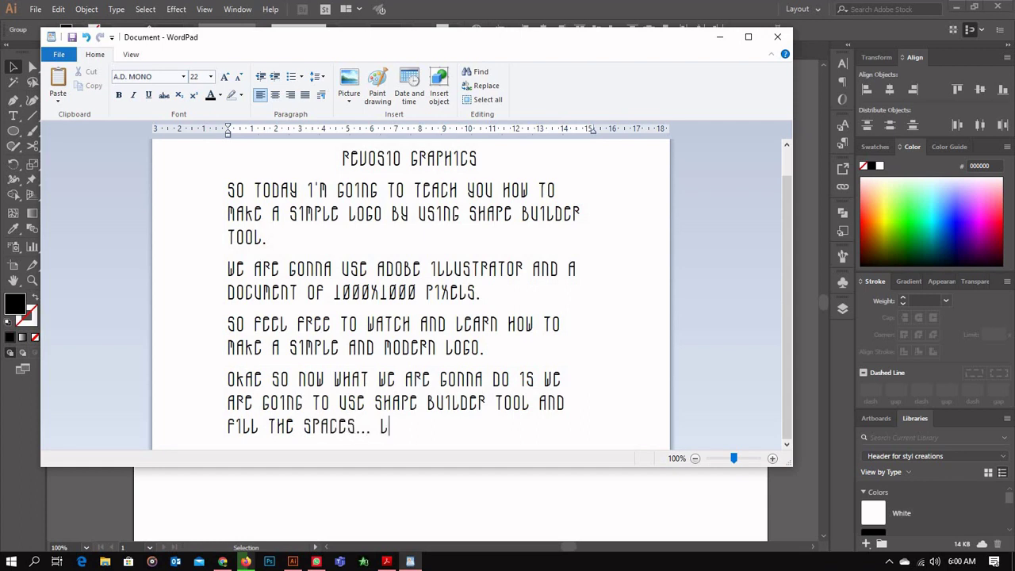
{"action": "type", "text": "IKE THIS "}
{"action": "type", "text": "."}
Switch to Illustrator and activate the Shape Builder tool for the selected expanded rings.
{"action": "key", "text": "alt+Tab"}
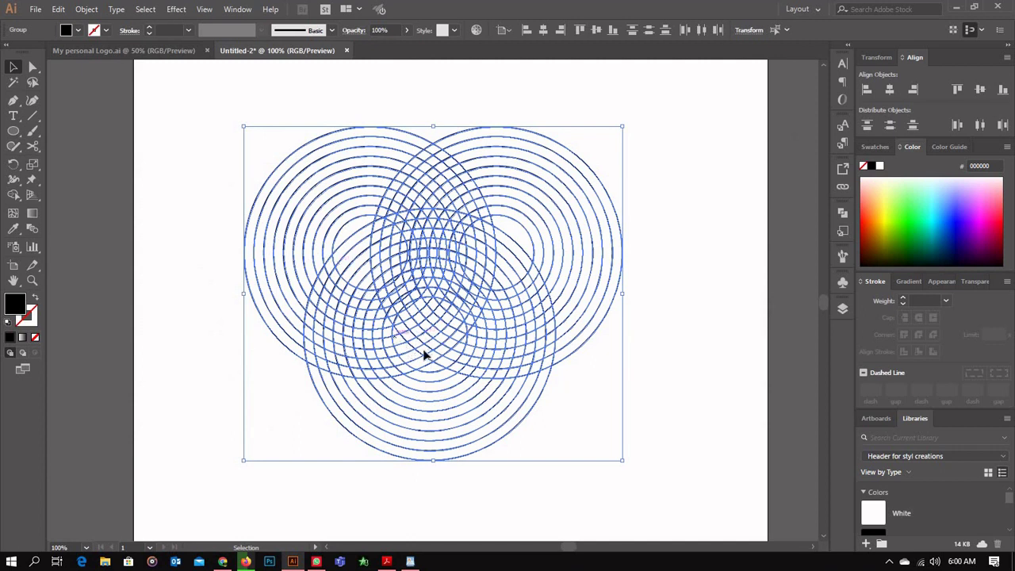
{"action": "left_click", "coordinate": [14, 195]}
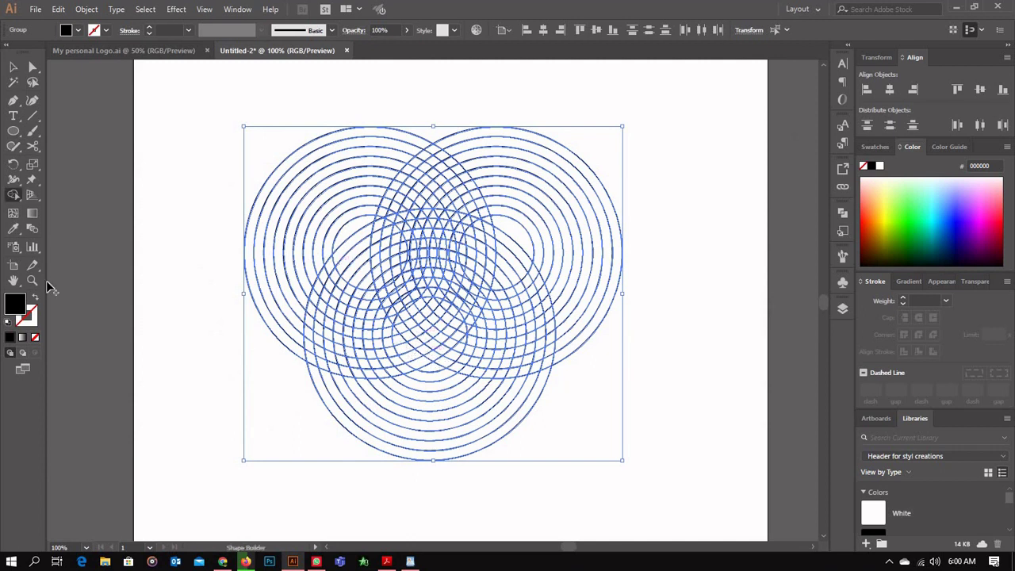
{"action": "scroll", "coordinate": [463, 368], "scroll_direction": "up", "scroll_amount": 2, "text": "alt"}
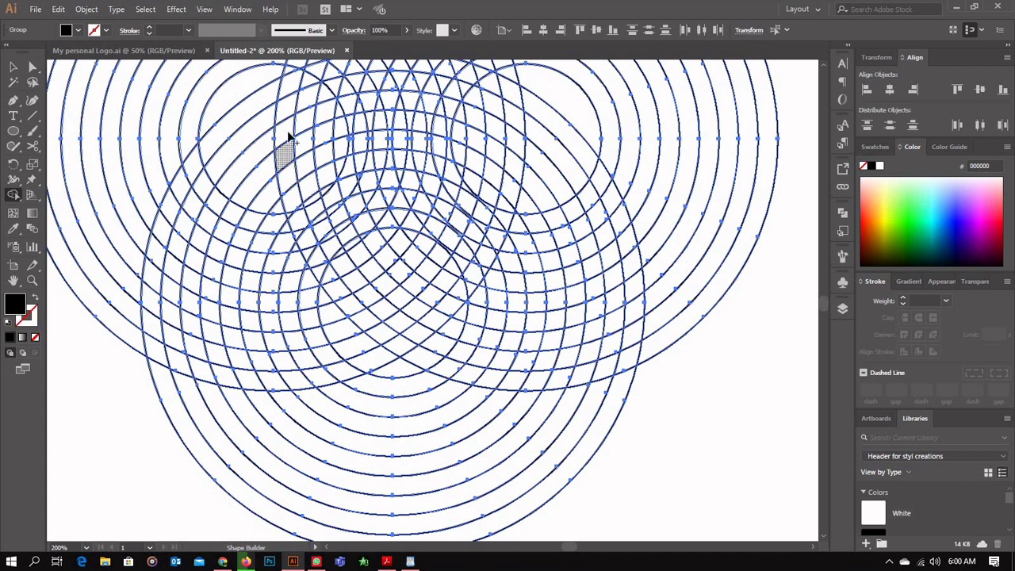
{"action": "mouse_move", "coordinate": [284, 136]}
{"action": "left_mouse_down"}
{"action": "mouse_move", "coordinate": [299, 230]}
{"action": "mouse_move", "coordinate": [347, 301]}
{"action": "mouse_move", "coordinate": [394, 346]}
{"action": "mouse_move", "coordinate": [454, 305]}
{"action": "mouse_move", "coordinate": [505, 222]}
{"action": "mouse_move", "coordinate": [514, 141]}
{"action": "mouse_move", "coordinate": [488, 115]}
{"action": "mouse_move", "coordinate": [473, 122]}
{"action": "mouse_move", "coordinate": [448, 109]}
{"action": "mouse_move", "coordinate": [385, 102]}
{"action": "mouse_move", "coordinate": [324, 117]}
{"action": "left_mouse_up"}
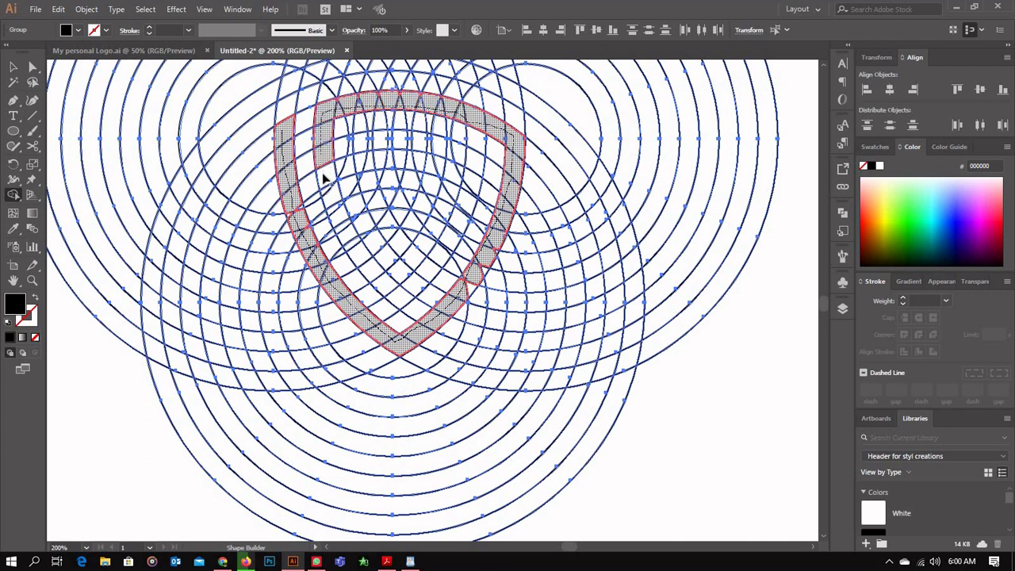
{"action": "left_click_drag", "start_coordinate": [323, 179], "coordinate": [369, 275]}
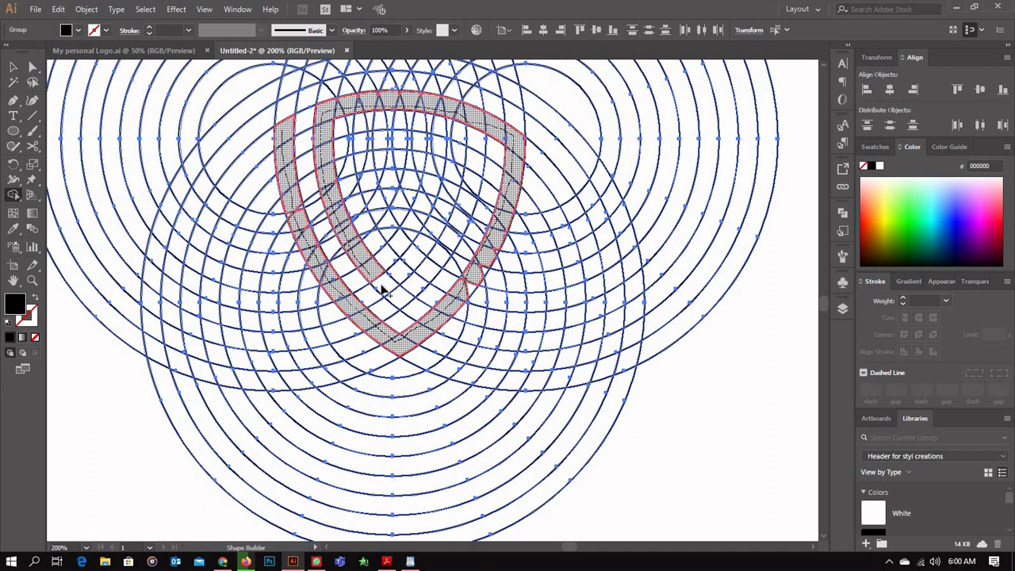
{"action": "mouse_move", "coordinate": [382, 289]}
{"action": "left_mouse_down"}
{"action": "mouse_move", "coordinate": [405, 294]}
{"action": "mouse_move", "coordinate": [437, 256]}
{"action": "mouse_move", "coordinate": [472, 169]}
{"action": "mouse_move", "coordinate": [376, 155]}
{"action": "left_mouse_up"}
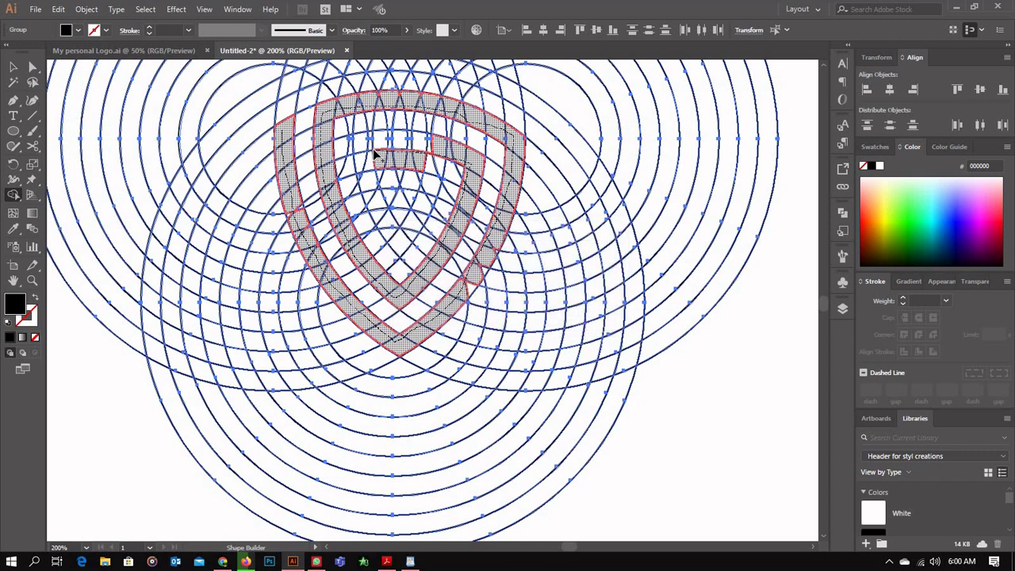
{"action": "key", "text": "ctrl+z"}
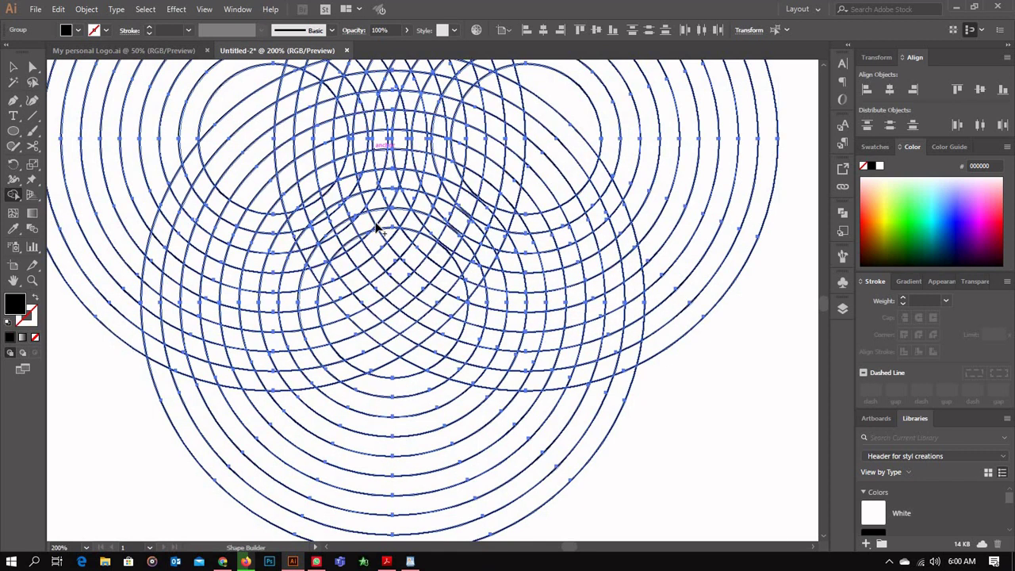
Switch to WordPad and add a new line reading "Umm im sorry bout that... let's try again".
{"action": "left_click", "coordinate": [410, 561]}
{"action": "key", "text": "Return"}
{"action": "key", "text": "Return"}
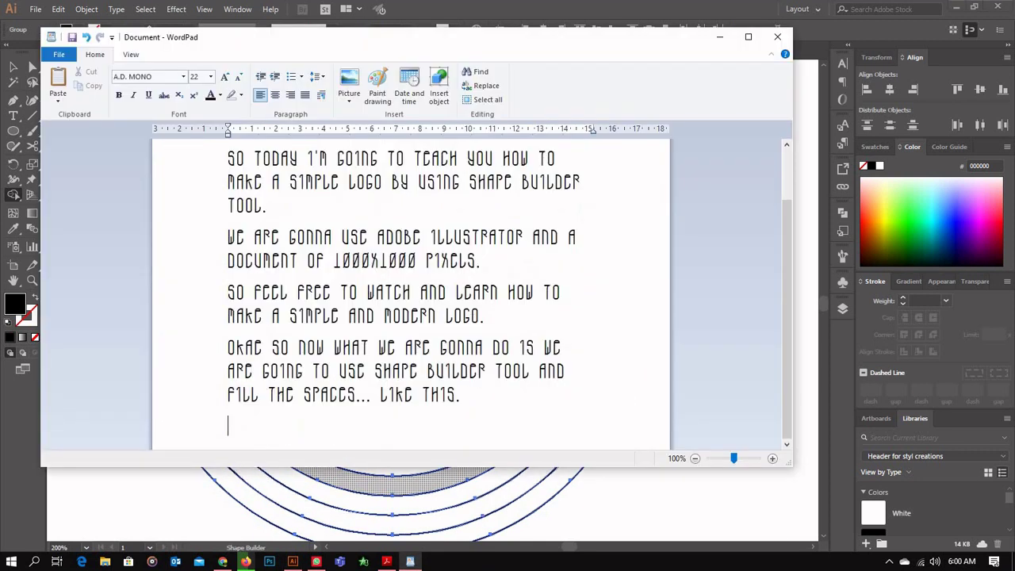
{"action": "key", "text": "BackSpace"}
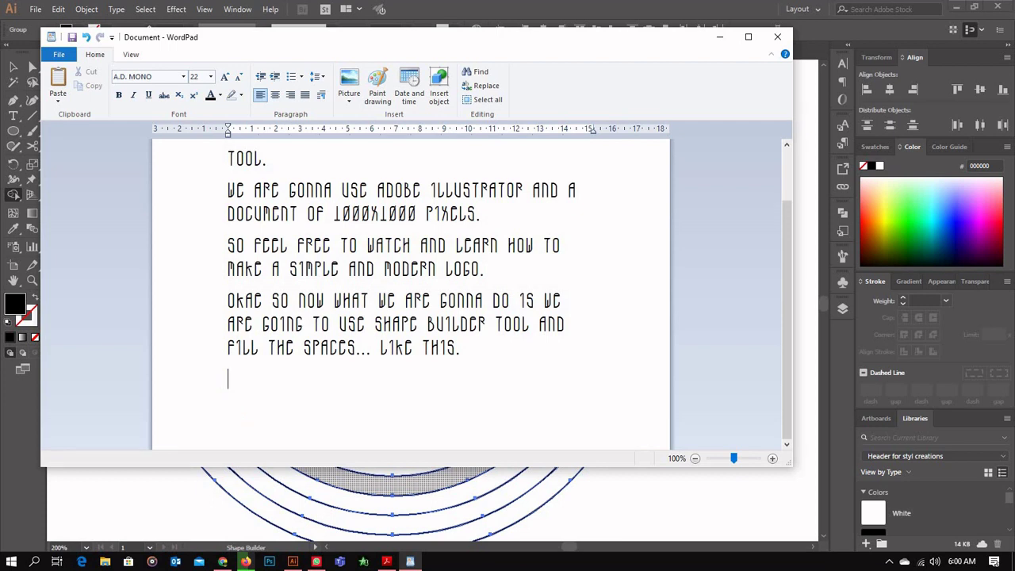
{"action": "type", "text": "Umm im s"}
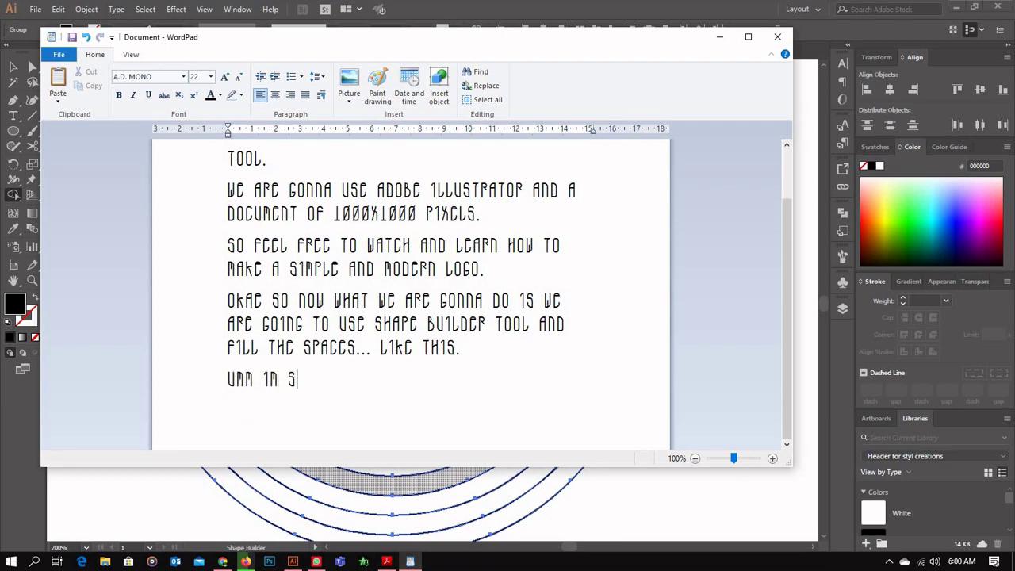
{"action": "type", "text": "orry bout"}
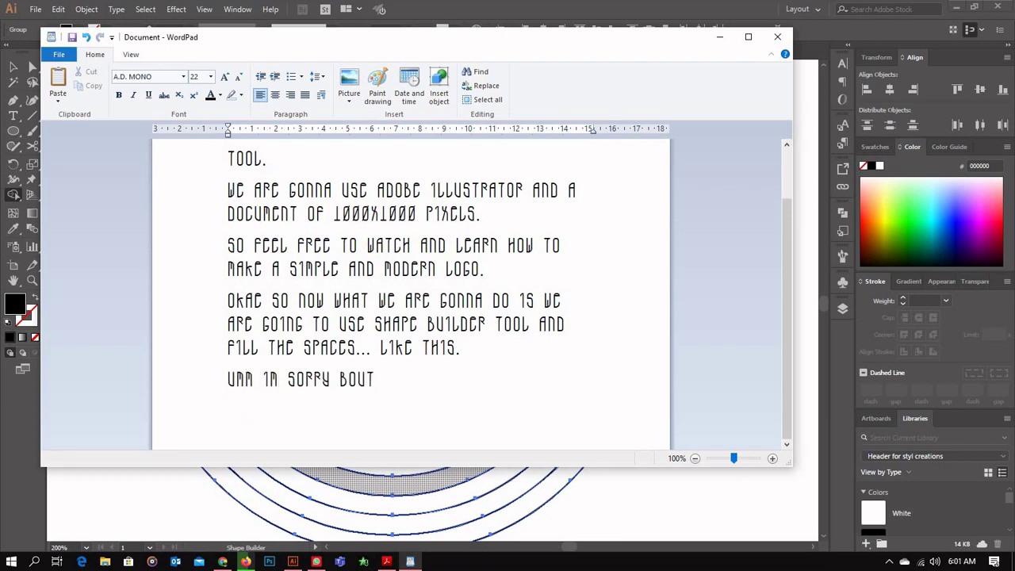
{"action": "type", "text": " that... let's try a"}
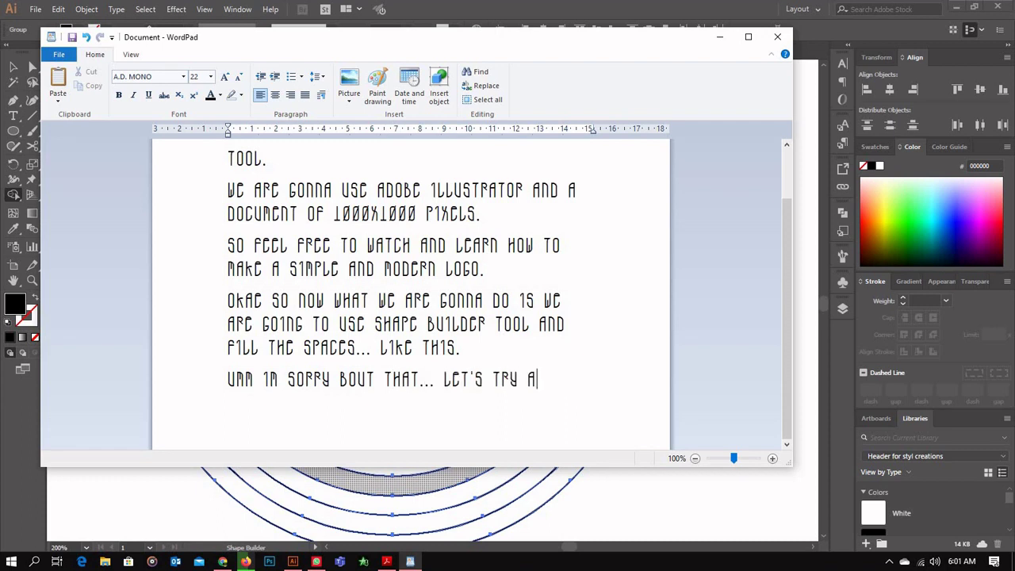
{"action": "type", "text": "gain"}
{"action": "key", "text": "Return"}
Back in Illustrator, merge the ring segments around the central overlap into a black V with the Shape Builder tool.
{"action": "left_click", "coordinate": [28, 446]}
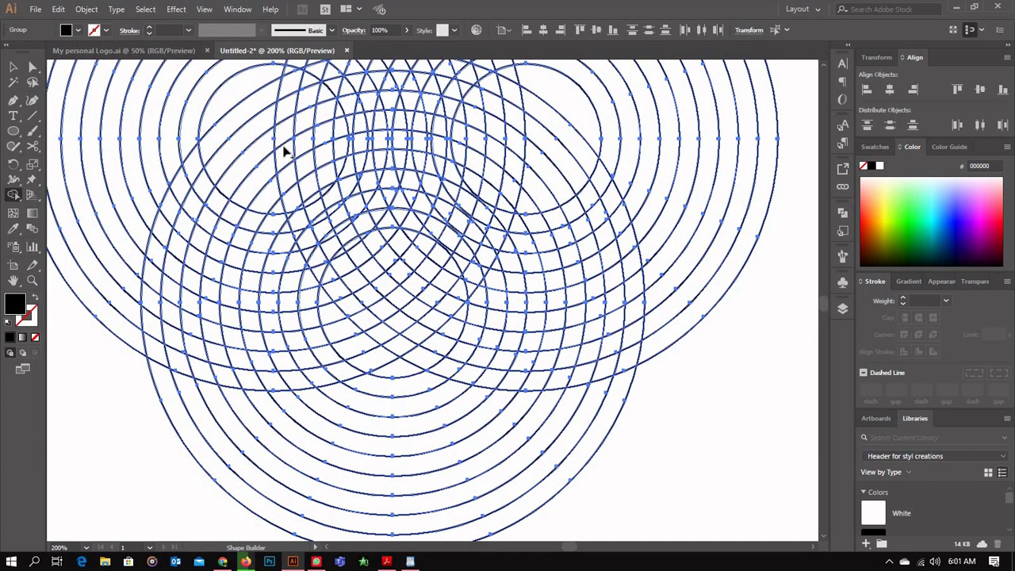
{"action": "mouse_move", "coordinate": [298, 195]}
{"action": "left_mouse_down"}
{"action": "mouse_move", "coordinate": [333, 284]}
{"action": "mouse_move", "coordinate": [389, 341]}
{"action": "left_mouse_up"}
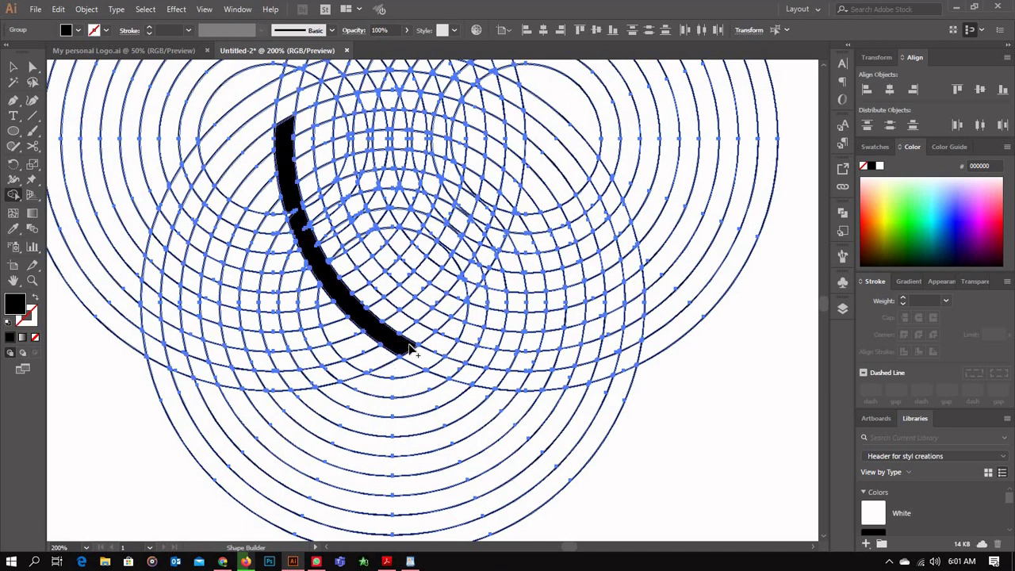
{"action": "mouse_move", "coordinate": [424, 334]}
{"action": "left_mouse_down"}
{"action": "mouse_move", "coordinate": [484, 255]}
{"action": "mouse_move", "coordinate": [483, 266]}
{"action": "mouse_move", "coordinate": [514, 146]}
{"action": "left_mouse_up"}
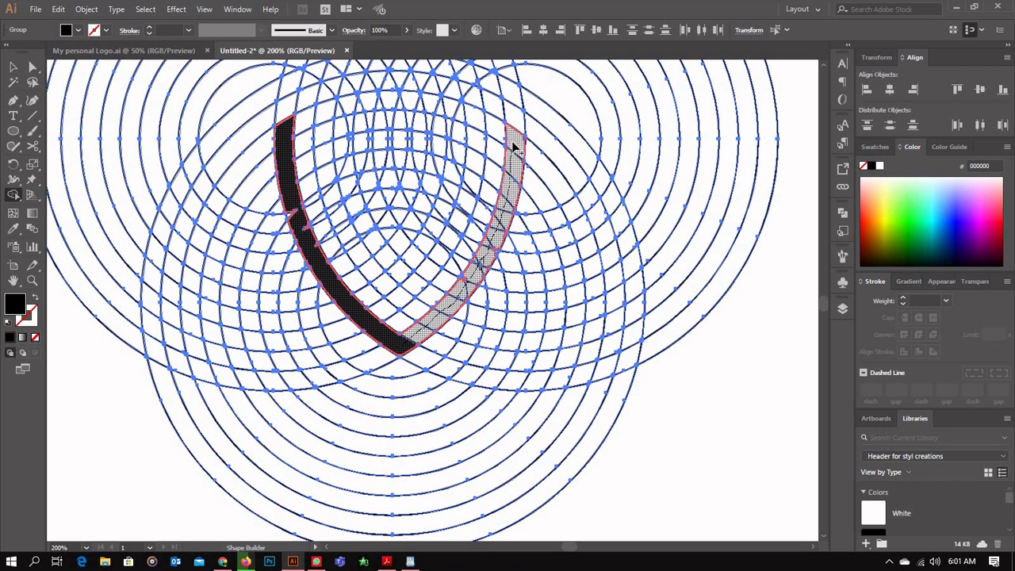
{"action": "left_click_drag", "start_coordinate": [514, 145], "coordinate": [514, 146]}
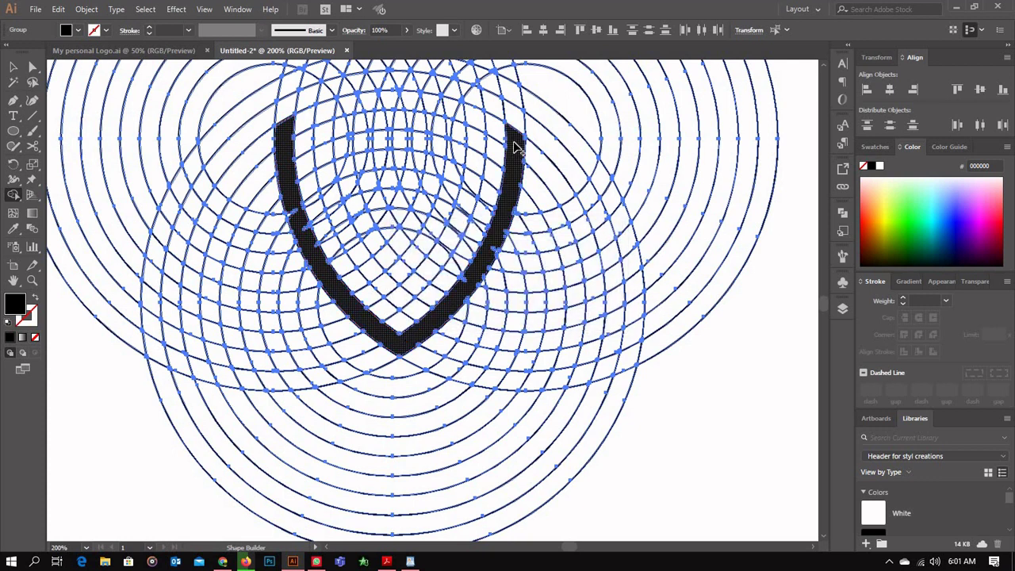
Extend the black band across the top of the shield and around a second, smaller V inside it.
{"action": "mouse_move", "coordinate": [514, 144]}
{"action": "left_mouse_down"}
{"action": "mouse_move", "coordinate": [469, 114]}
{"action": "mouse_move", "coordinate": [420, 113]}
{"action": "mouse_move", "coordinate": [423, 101]}
{"action": "mouse_move", "coordinate": [401, 108]}
{"action": "mouse_move", "coordinate": [399, 100]}
{"action": "mouse_move", "coordinate": [406, 118]}
{"action": "left_mouse_up"}
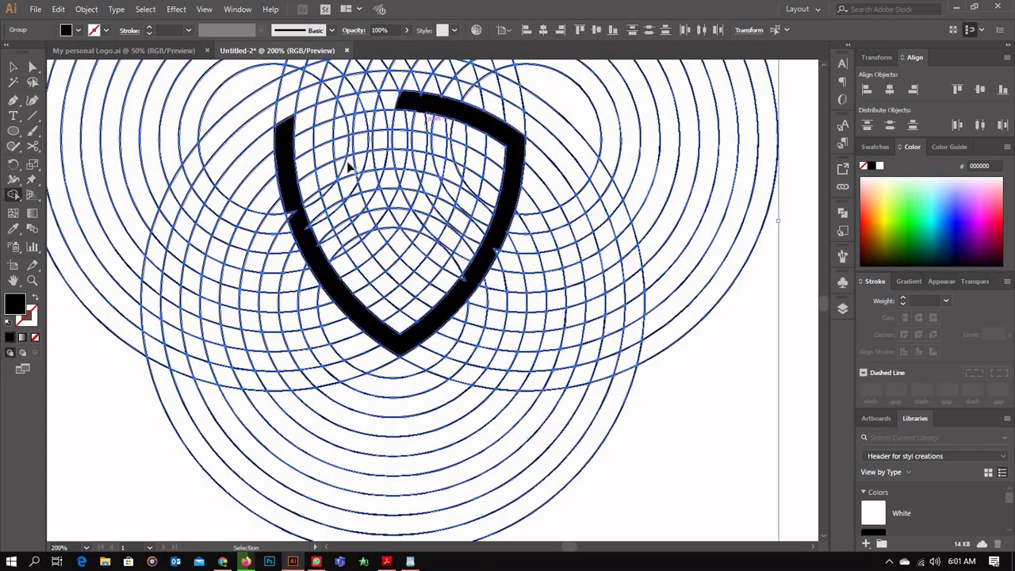
{"action": "scroll", "coordinate": [391, 156], "scroll_direction": "up", "scroll_amount": 3}
{"action": "scroll", "coordinate": [435, 158], "scroll_direction": "up", "scroll_amount": 2}
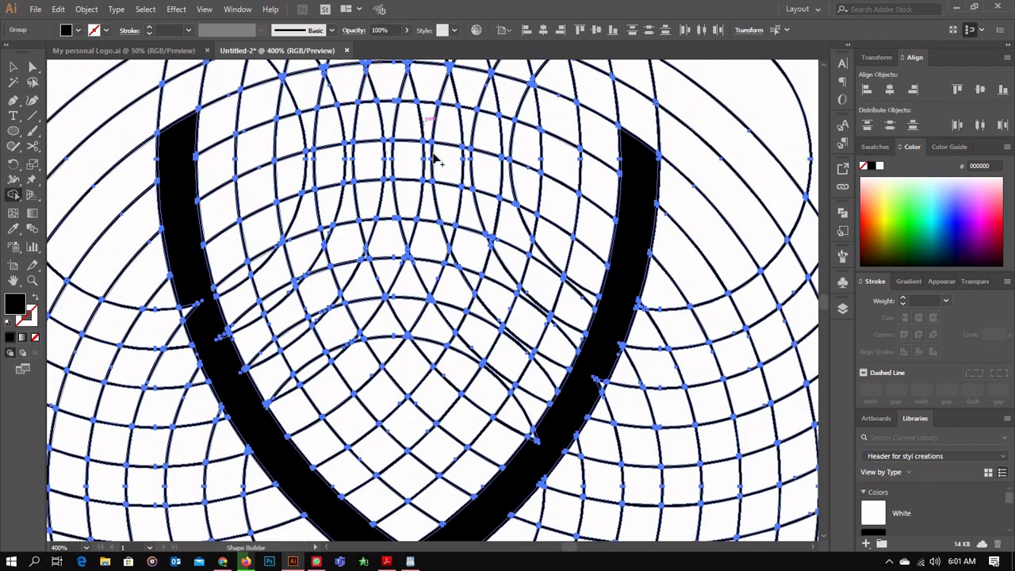
{"action": "mouse_move", "coordinate": [629, 204]}
{"action": "left_mouse_down"}
{"action": "mouse_move", "coordinate": [552, 169]}
{"action": "mouse_move", "coordinate": [445, 144]}
{"action": "mouse_move", "coordinate": [364, 135]}
{"action": "mouse_move", "coordinate": [289, 143]}
{"action": "mouse_move", "coordinate": [253, 162]}
{"action": "mouse_move", "coordinate": [248, 221]}
{"action": "mouse_move", "coordinate": [289, 379]}
{"action": "mouse_move", "coordinate": [330, 446]}
{"action": "mouse_move", "coordinate": [404, 524]}
{"action": "mouse_move", "coordinate": [525, 392]}
{"action": "mouse_move", "coordinate": [555, 277]}
{"action": "left_mouse_up"}
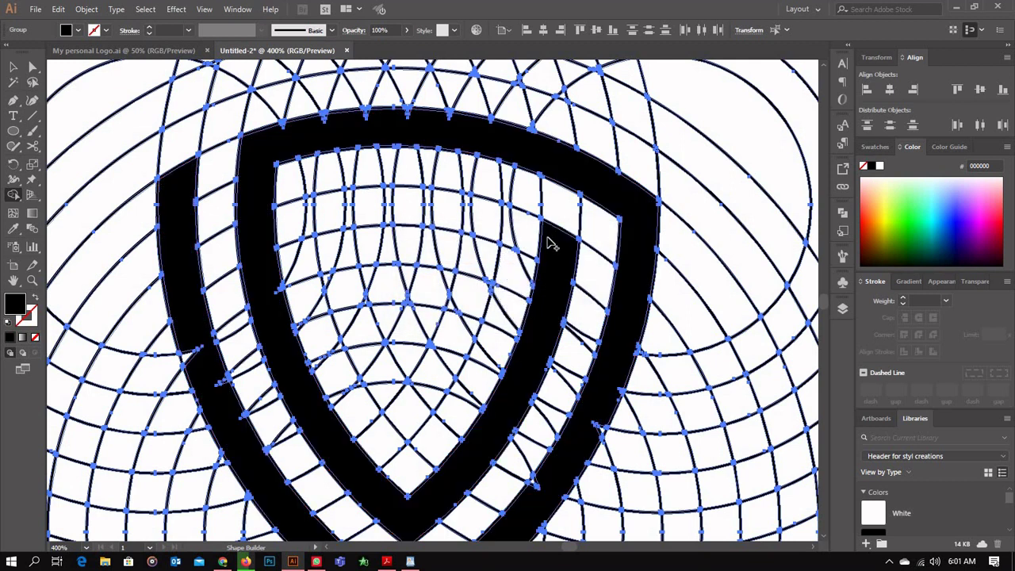
Merge the inner ring segments to continue the black band as a third, smaller turn spiralling into the shield's center.
{"action": "left_click_drag", "start_coordinate": [552, 244], "coordinate": [450, 214]}
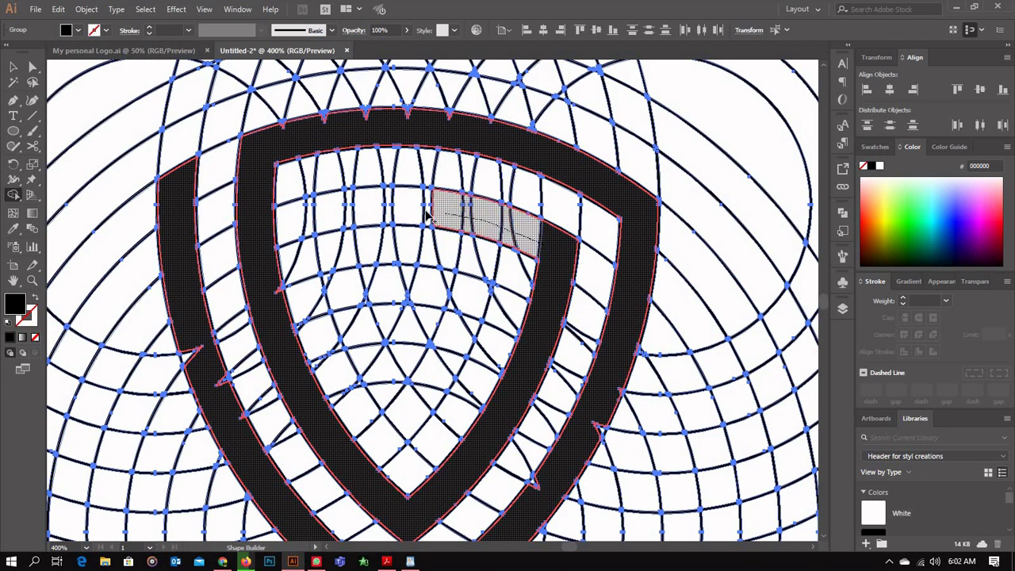
{"action": "mouse_move", "coordinate": [375, 214]}
{"action": "left_mouse_down"}
{"action": "mouse_move", "coordinate": [332, 212]}
{"action": "mouse_move", "coordinate": [334, 265]}
{"action": "mouse_move", "coordinate": [355, 328]}
{"action": "mouse_move", "coordinate": [331, 271]}
{"action": "left_mouse_up"}
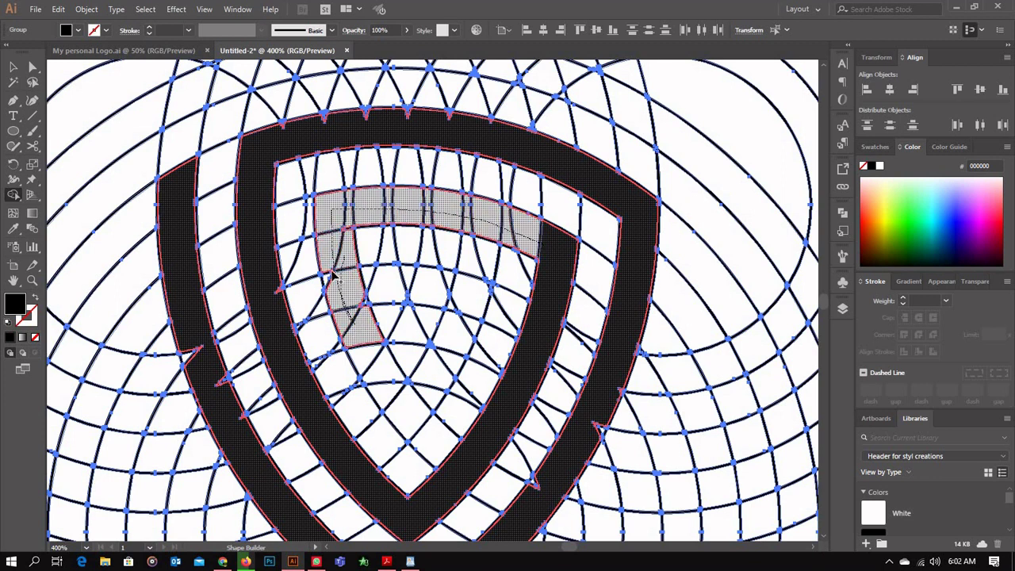
{"action": "mouse_move", "coordinate": [353, 325]}
{"action": "left_mouse_down"}
{"action": "mouse_move", "coordinate": [406, 409]}
{"action": "mouse_move", "coordinate": [467, 294]}
{"action": "mouse_move", "coordinate": [457, 313]}
{"action": "mouse_move", "coordinate": [467, 325]}
{"action": "left_mouse_up"}
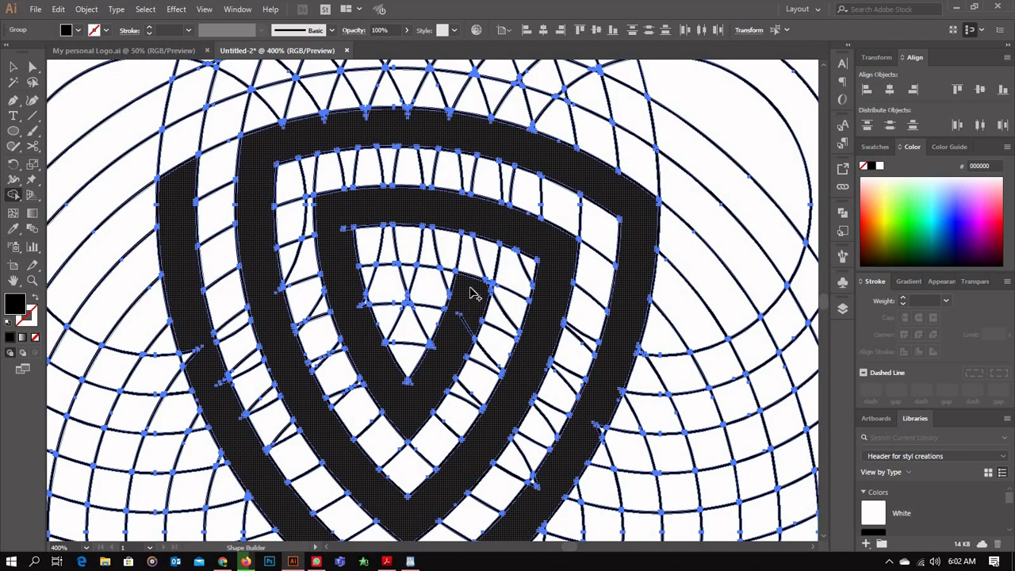
{"action": "left_click_drag", "start_coordinate": [471, 289], "coordinate": [445, 277]}
In WordPad, add the line "So now what we gonna do is ... that we are fill those little holes that are left behind ..".
{"action": "key", "text": "alt+Tab"}
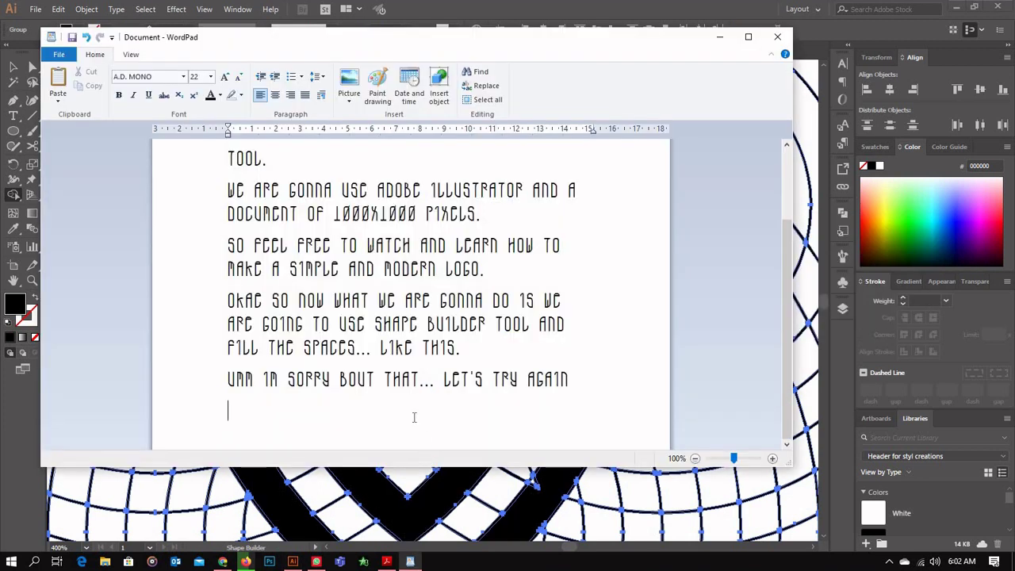
{"action": "type", "text": "now "}
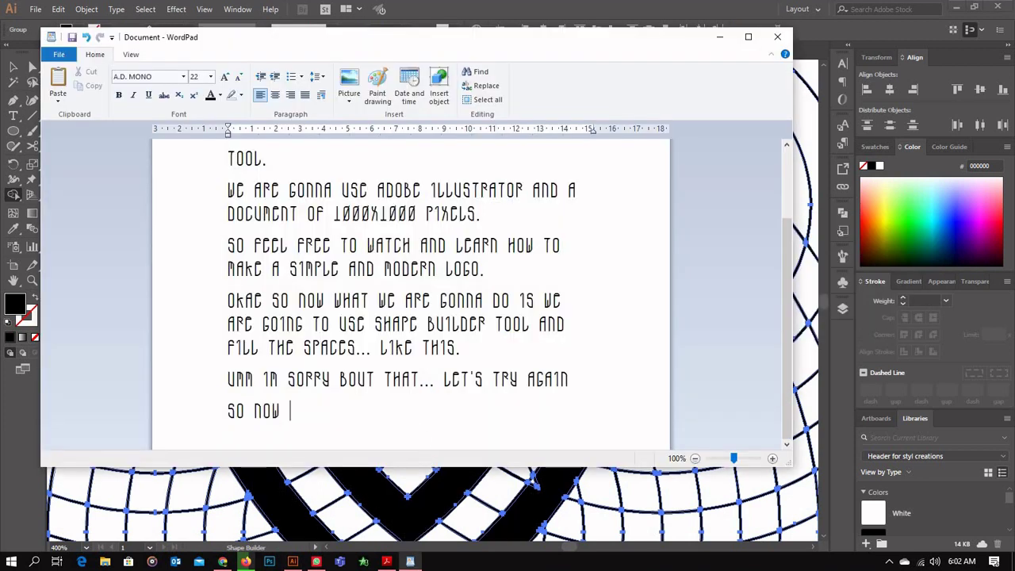
{"action": "type", "text": "what"}
{"action": "key", "text": "BackSpace"}
{"action": "key", "text": "BackSpace"}
{"action": "key", "text": "BackSpace"}
{"action": "type", "text": "hat we"}
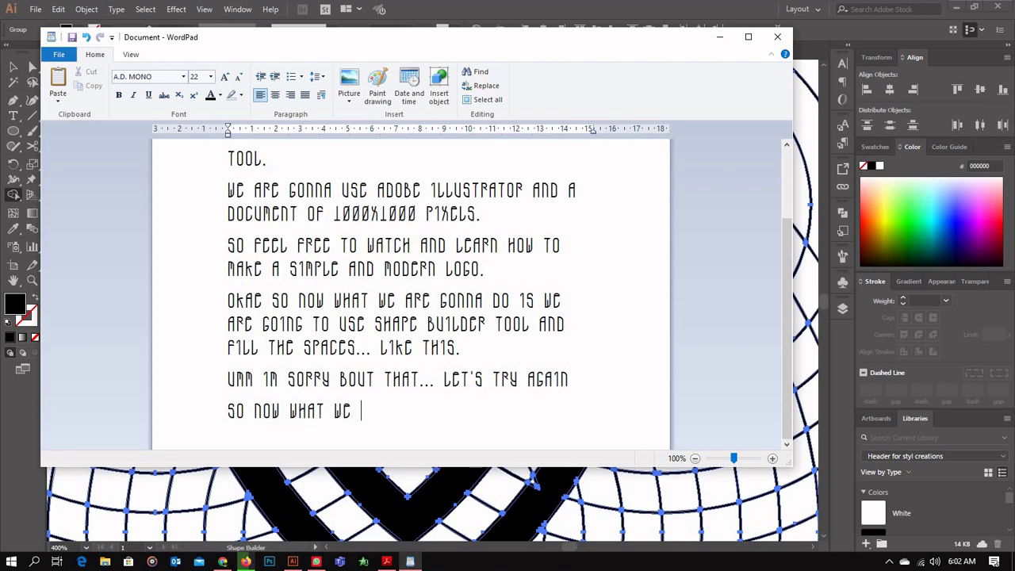
{"action": "type", "text": " gonna do is"}
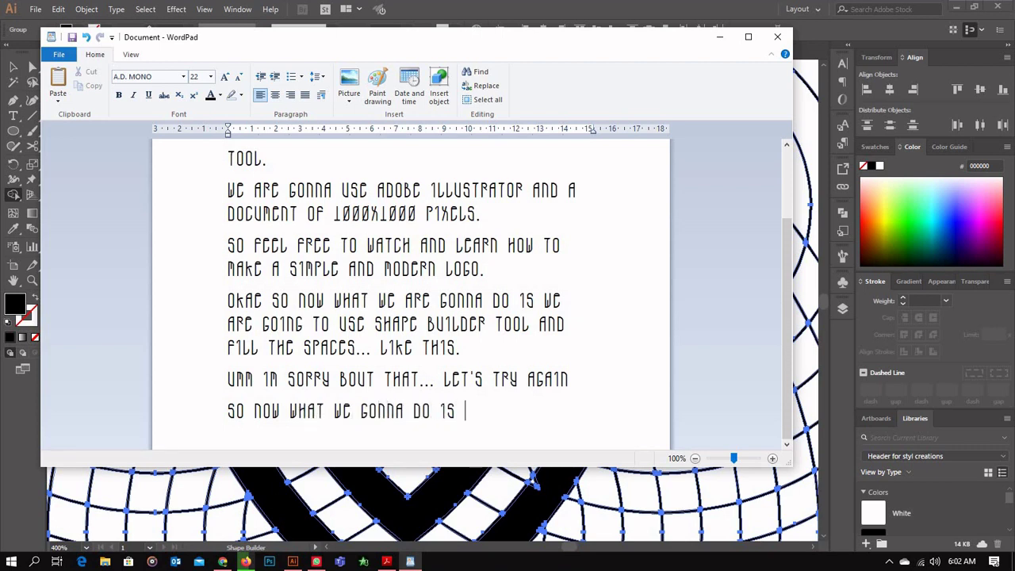
{"action": "type", "text": " ... that we are"}
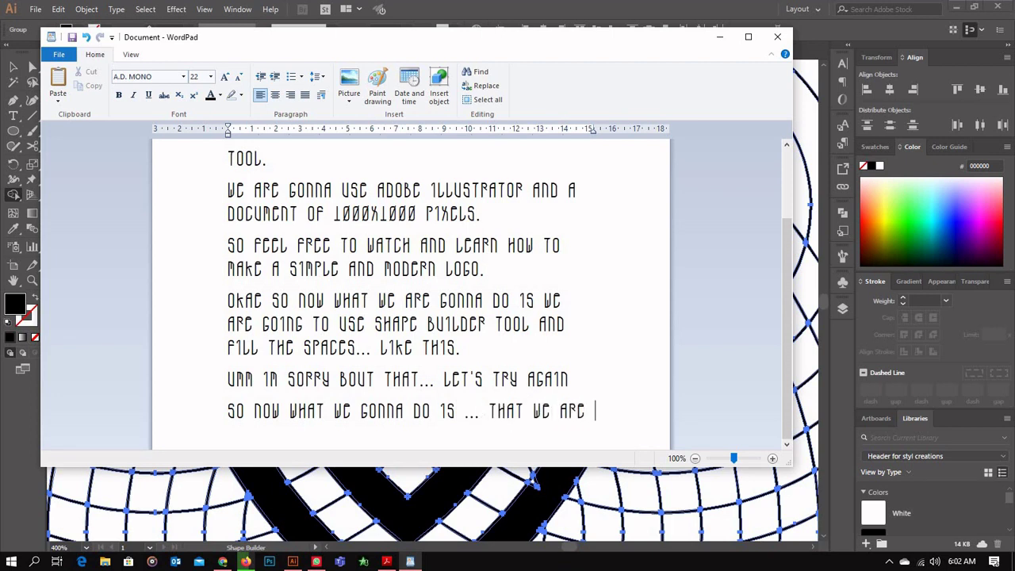
{"action": "type", "text": " fill those"}
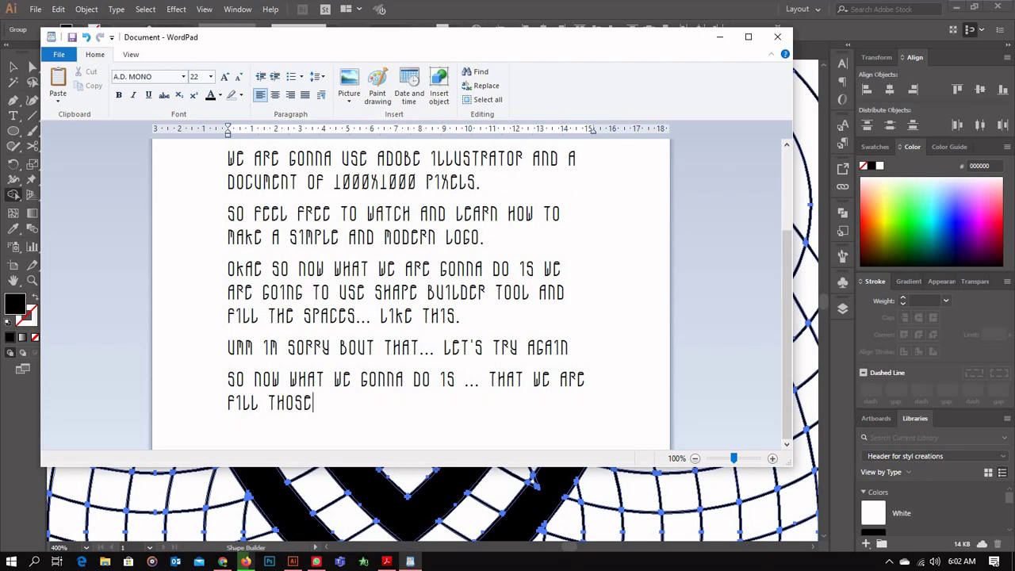
{"action": "type", "text": " little holes "}
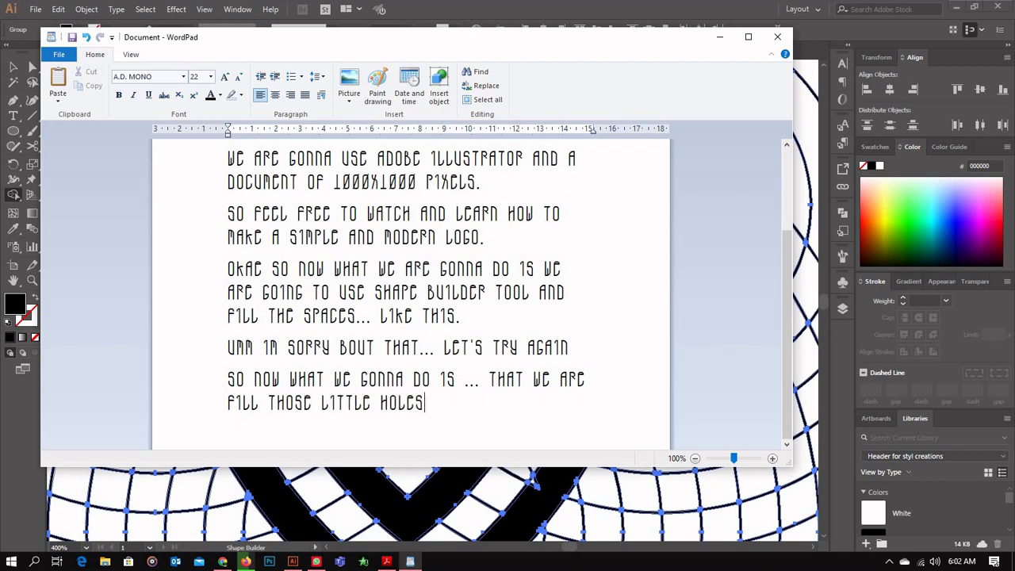
{"action": "type", "text": "taht are left behind .."}
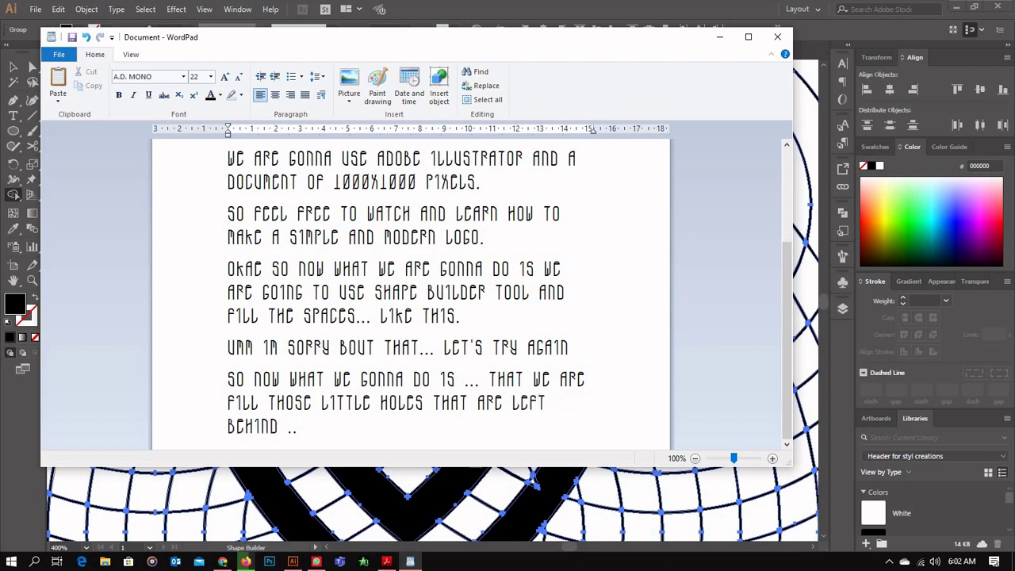
Back in Illustrator, merge the white notch on the outer edge of the shield's left band into the black shape with Shape Builder.
{"action": "key", "text": "alt+Tab"}
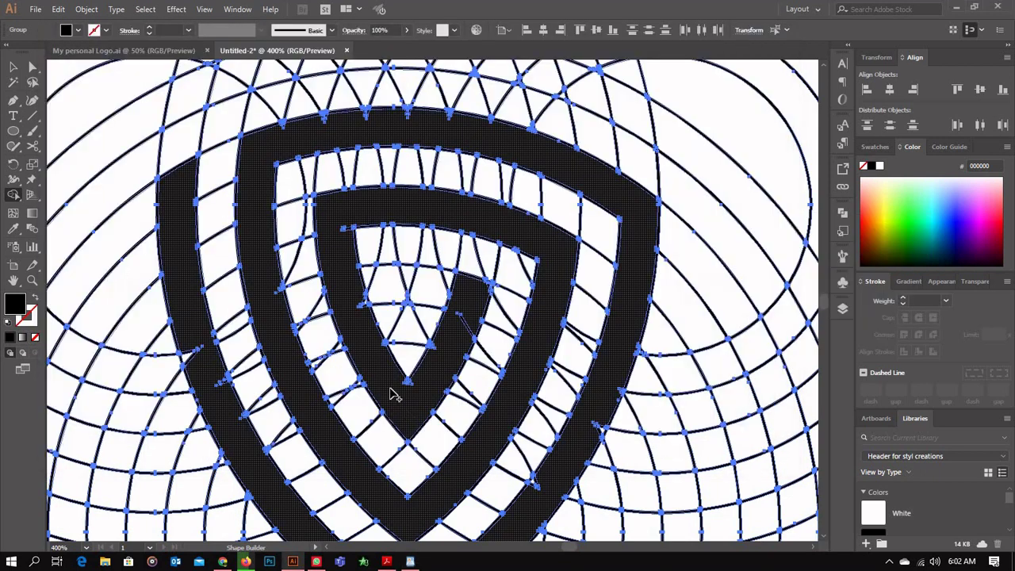
{"action": "scroll", "coordinate": [384, 417], "scroll_direction": "up", "scroll_amount": 1}
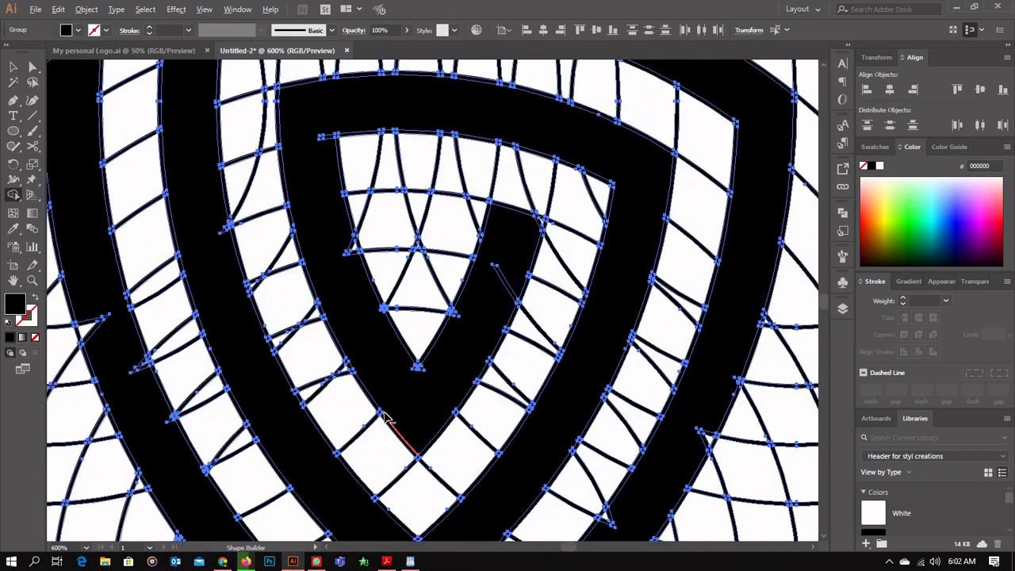
{"action": "scroll", "coordinate": [385, 418], "scroll_direction": "down", "scroll_amount": 2}
{"action": "scroll", "coordinate": [230, 370], "scroll_direction": "up", "scroll_amount": 2}
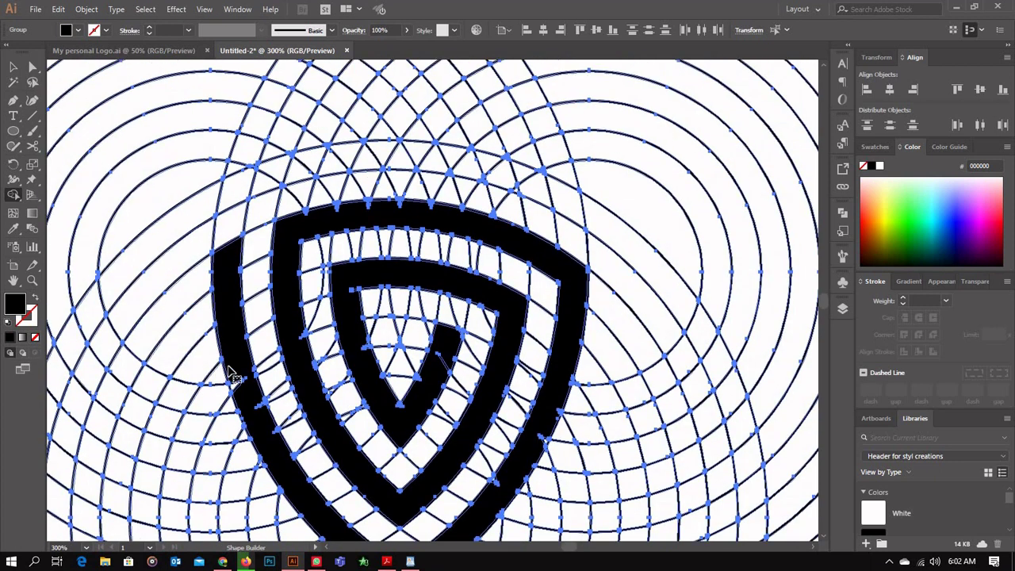
{"action": "scroll", "coordinate": [230, 370], "scroll_direction": "left", "scroll_amount": 2}
{"action": "scroll", "coordinate": [230, 370], "scroll_direction": "right", "scroll_amount": 1}
{"action": "scroll", "coordinate": [279, 386], "scroll_direction": "left", "scroll_amount": 2}
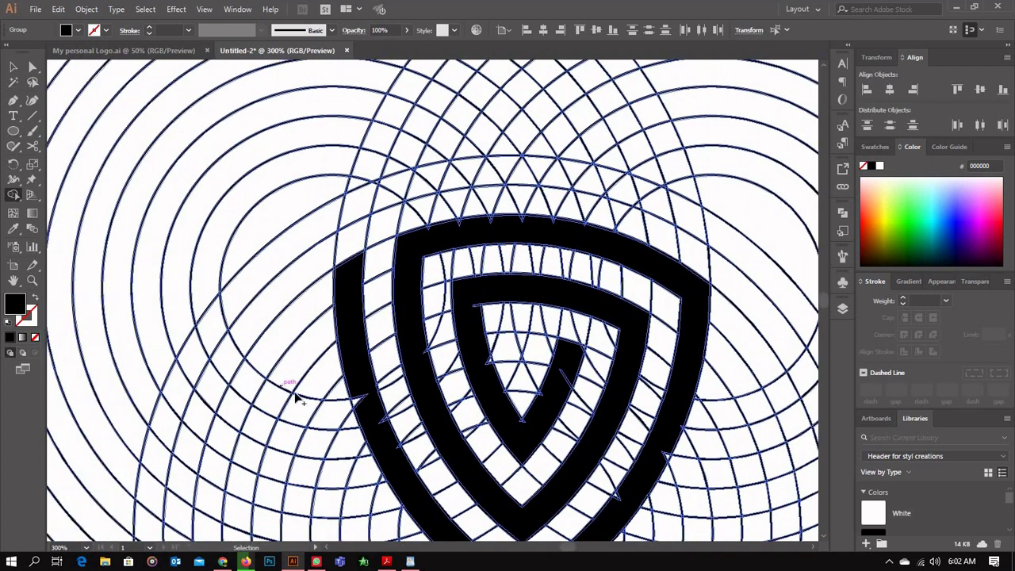
{"action": "scroll", "coordinate": [357, 416], "scroll_direction": "down", "scroll_amount": 2}
{"action": "scroll", "coordinate": [373, 351], "scroll_direction": "down", "scroll_amount": 1}
{"action": "scroll", "coordinate": [367, 344], "scroll_direction": "up", "scroll_amount": 6}
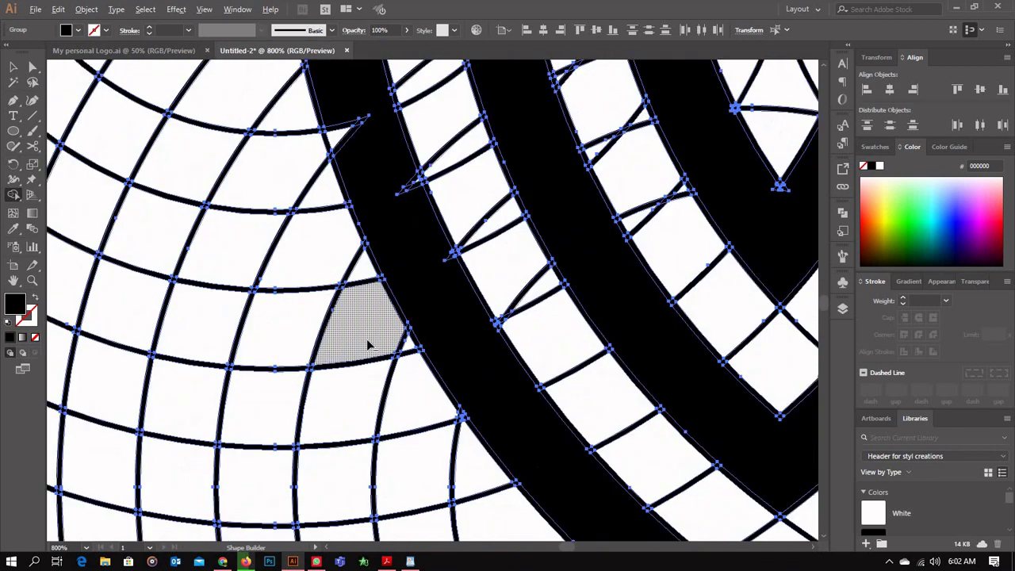
{"action": "scroll", "coordinate": [367, 344], "scroll_direction": "up", "scroll_amount": 1}
{"action": "scroll", "coordinate": [367, 344], "scroll_direction": "down", "scroll_amount": 2}
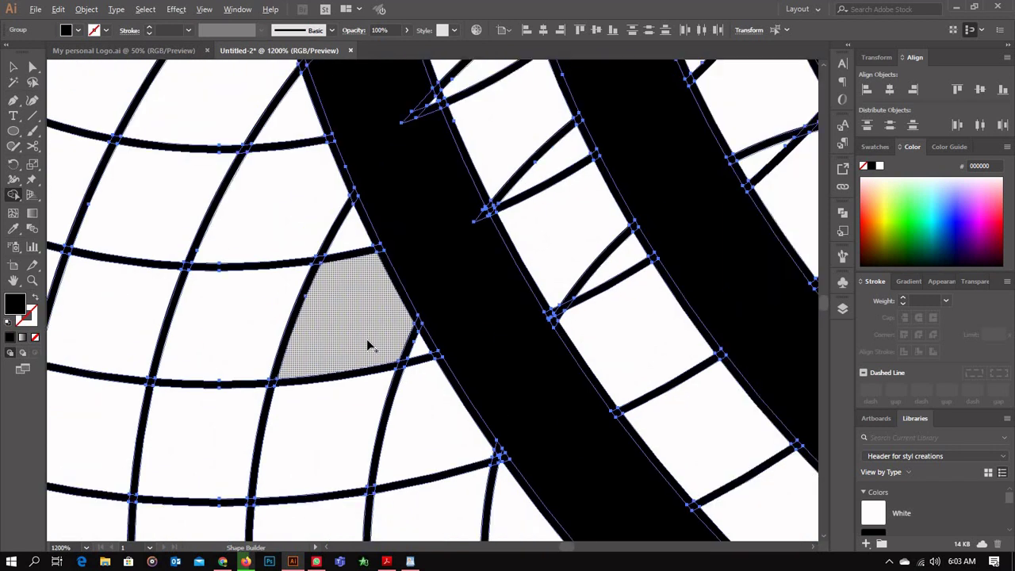
{"action": "scroll", "coordinate": [366, 339], "scroll_direction": "up", "scroll_amount": 3}
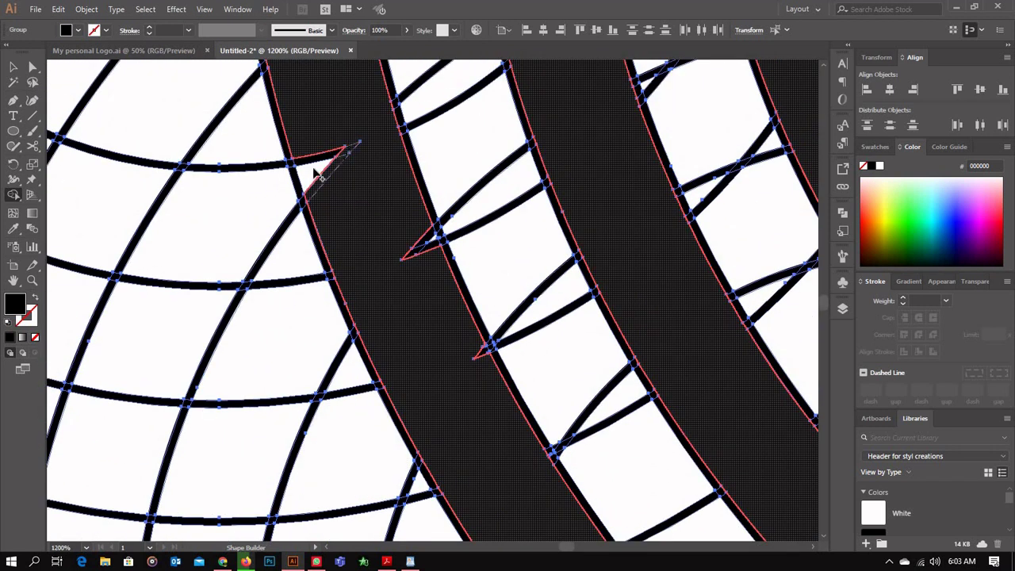
{"action": "left_click", "coordinate": [370, 235]}
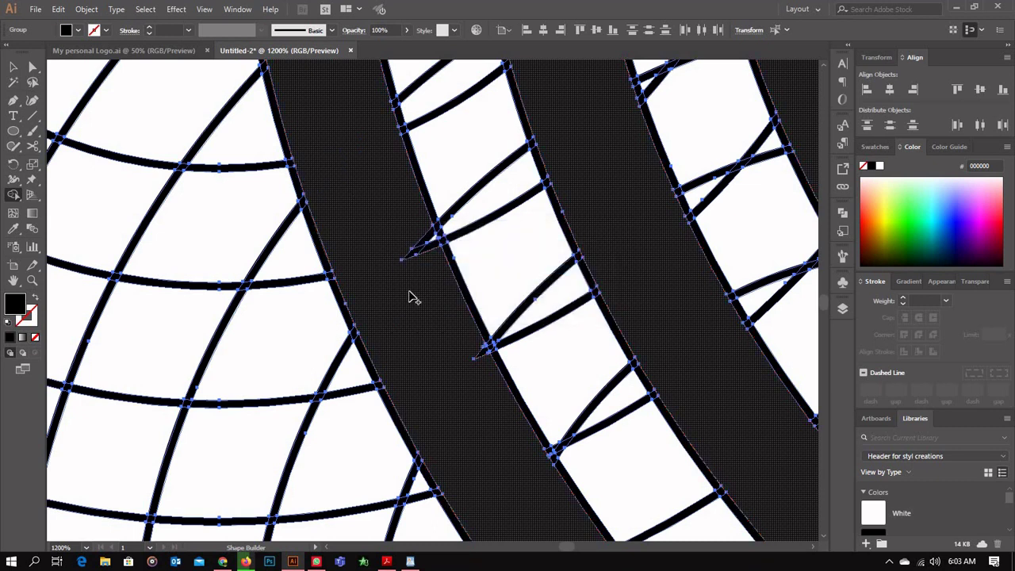
Merge the two pointed slivers along the inner edge of the shield's outer left band into the black shape.
{"action": "mouse_move", "coordinate": [428, 243]}
{"action": "left_mouse_down"}
{"action": "mouse_move", "coordinate": [447, 355]}
{"action": "mouse_move", "coordinate": [481, 353]}
{"action": "left_mouse_up"}
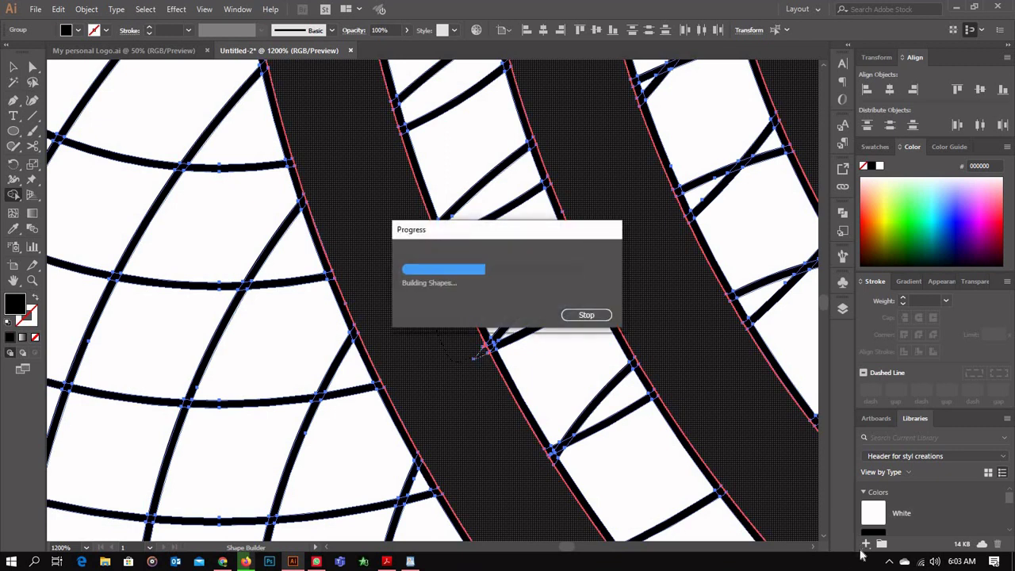
{"action": "left_click", "coordinate": [890, 561]}
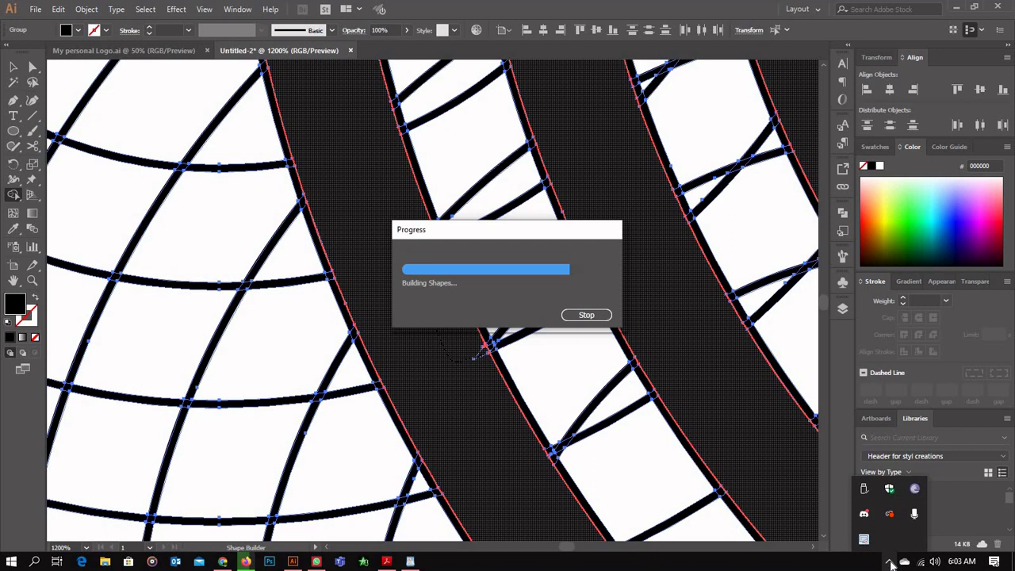
{"action": "left_click", "coordinate": [891, 564]}
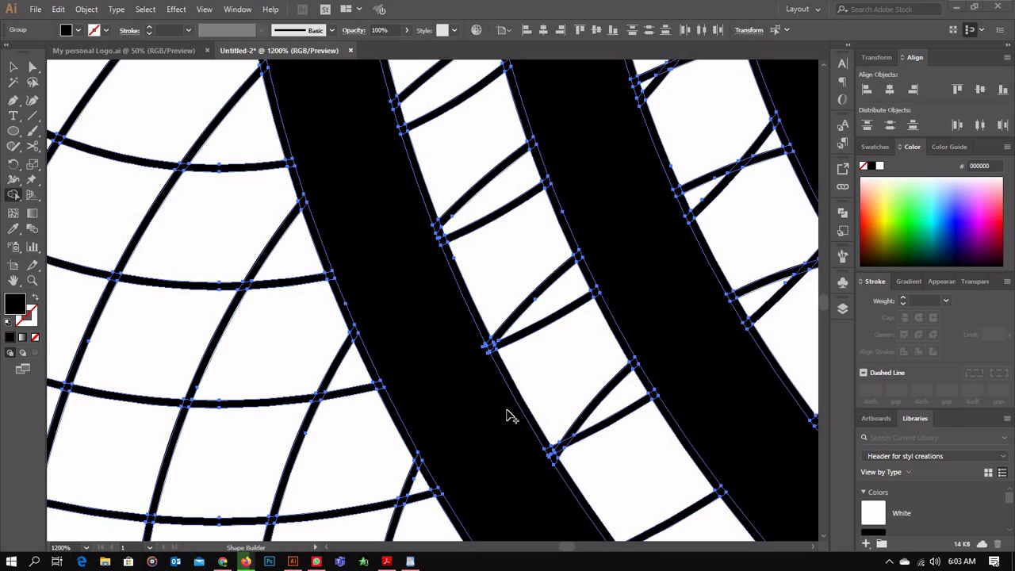
Merge the two tiny leftover slivers at a line crossing on the left band's inner edge into the black shape.
{"action": "scroll", "coordinate": [522, 435], "scroll_direction": "down", "scroll_amount": 2}
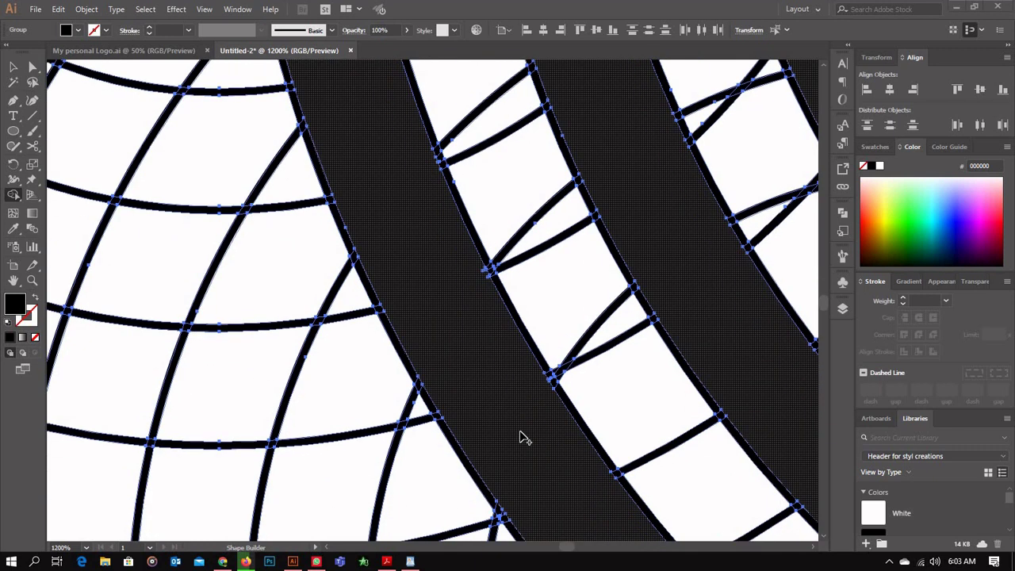
{"action": "scroll", "coordinate": [522, 434], "scroll_direction": "down", "scroll_amount": 2}
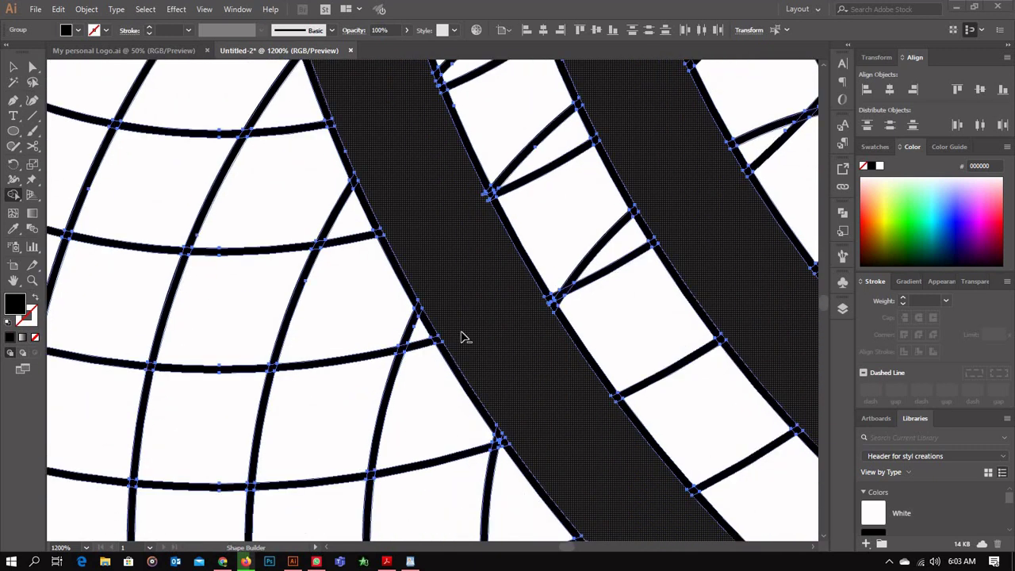
{"action": "scroll", "coordinate": [482, 274], "scroll_direction": "up", "scroll_amount": 2}
{"action": "scroll", "coordinate": [482, 267], "scroll_direction": "up", "scroll_amount": 1}
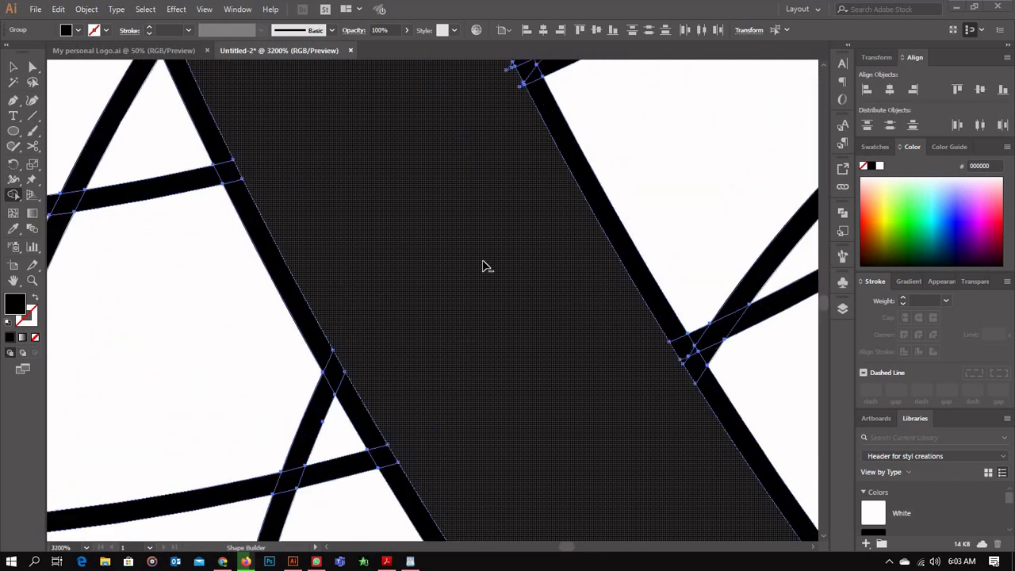
{"action": "scroll", "coordinate": [485, 266], "scroll_direction": "up", "scroll_amount": 1}
{"action": "scroll", "coordinate": [524, 249], "scroll_direction": "up", "scroll_amount": 7}
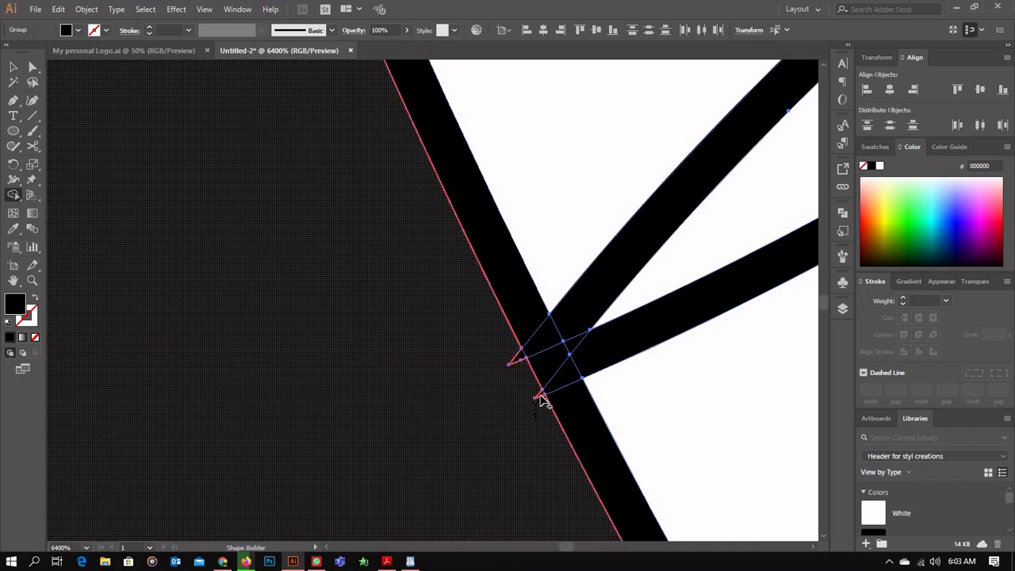
{"action": "left_click_drag", "start_coordinate": [542, 400], "coordinate": [519, 362]}
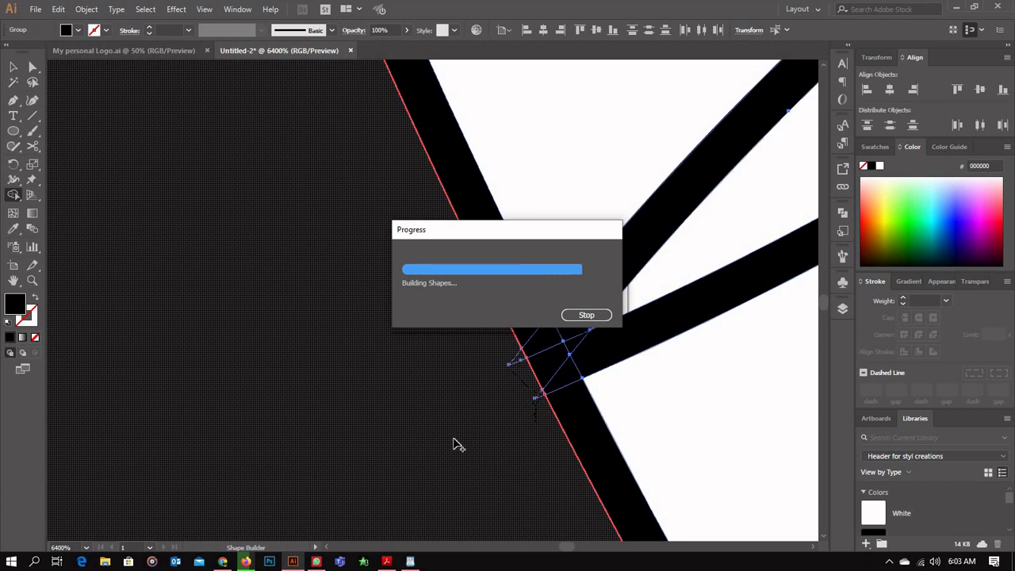
Merge the notches on the inner and outer edges of the shield's lower right band into the black shape.
{"action": "scroll", "coordinate": [452, 438], "scroll_direction": "down", "scroll_amount": 1}
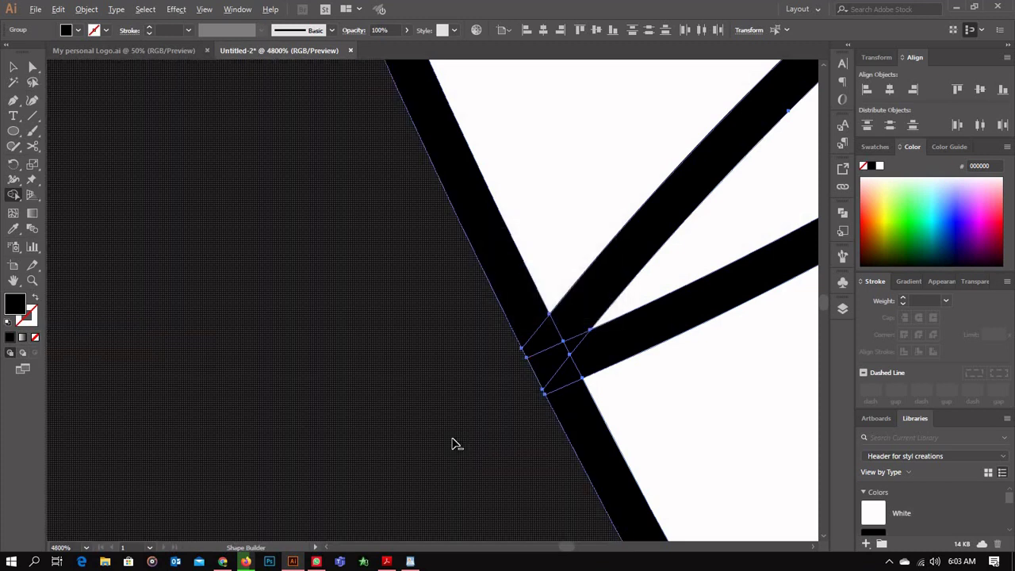
{"action": "scroll", "coordinate": [454, 442], "scroll_direction": "down", "scroll_amount": 1}
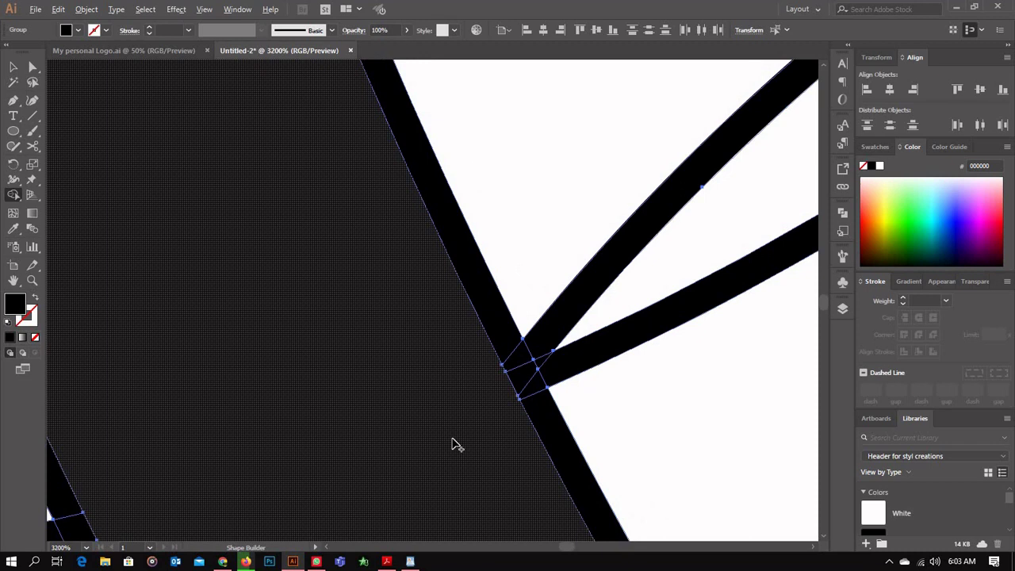
{"action": "scroll", "coordinate": [454, 444], "scroll_direction": "down", "scroll_amount": 4}
{"action": "scroll", "coordinate": [587, 458], "scroll_direction": "right", "scroll_amount": 4}
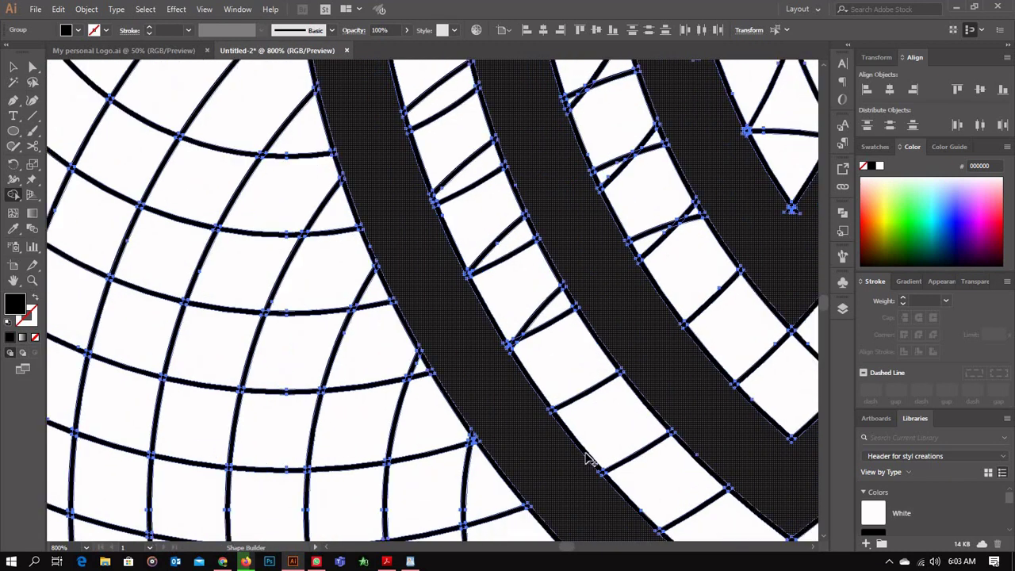
{"action": "scroll", "coordinate": [586, 459], "scroll_direction": "right", "scroll_amount": 6}
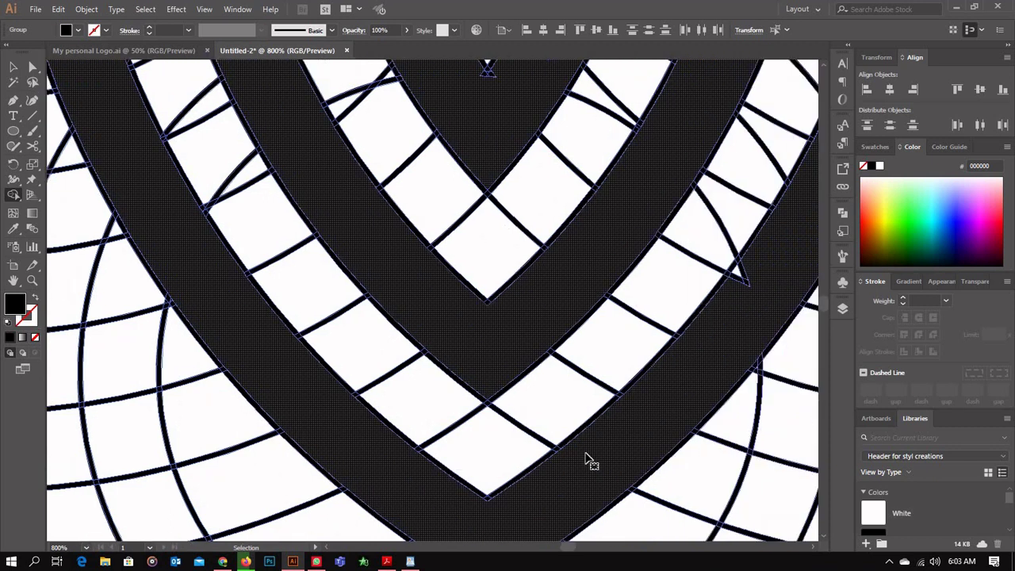
{"action": "scroll", "coordinate": [532, 449], "scroll_direction": "up", "scroll_amount": 8}
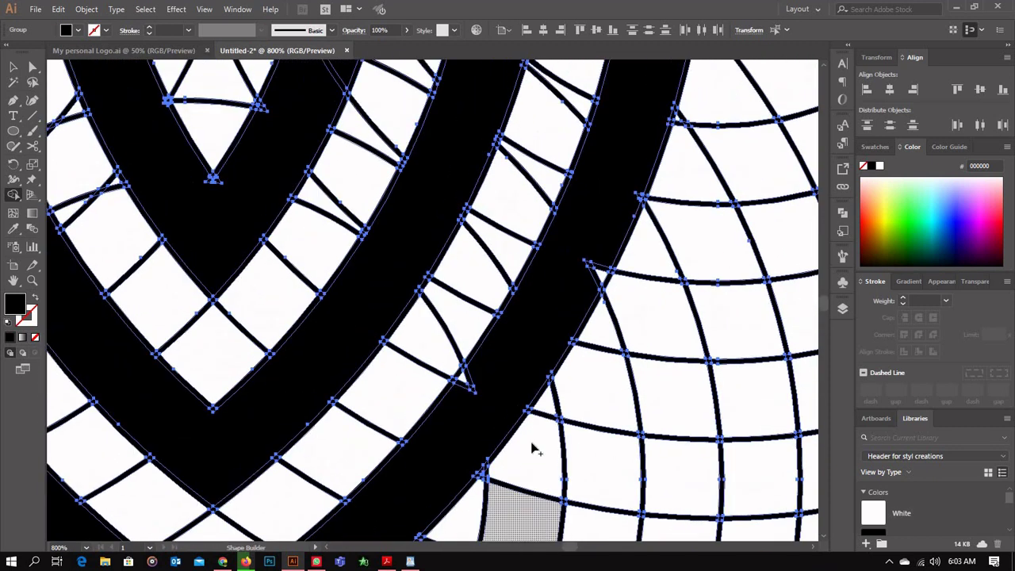
{"action": "mouse_move", "coordinate": [470, 448]}
{"action": "left_mouse_down"}
{"action": "mouse_move", "coordinate": [476, 454]}
{"action": "mouse_move", "coordinate": [598, 335]}
{"action": "left_mouse_up"}
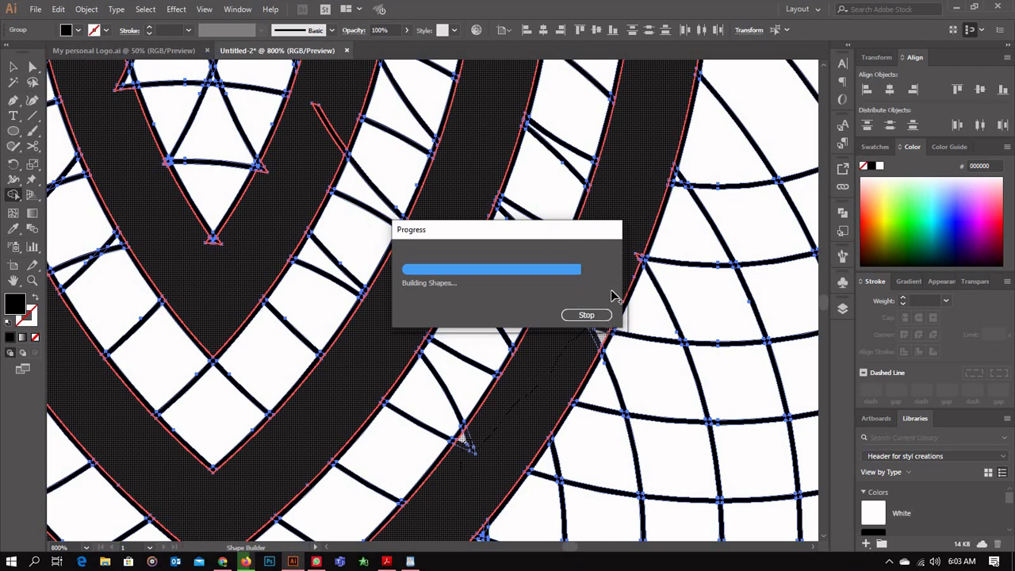
Merge the small slivers at the line crossing on the right band's outer edge into the black shape.
{"action": "scroll", "coordinate": [610, 306], "scroll_direction": "up", "scroll_amount": 5}
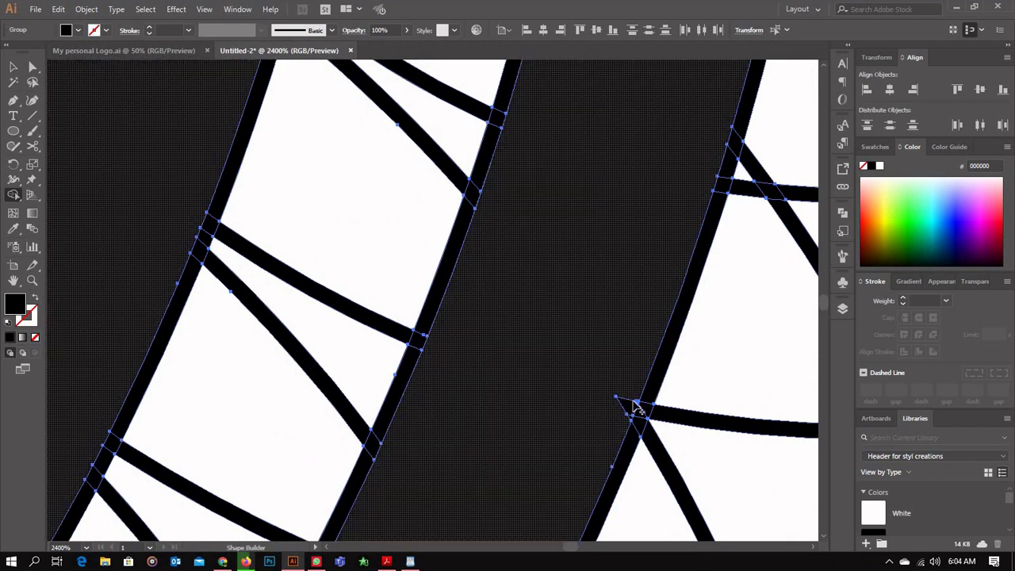
{"action": "left_click", "coordinate": [630, 404]}
{"action": "scroll", "coordinate": [605, 372], "scroll_direction": "down", "scroll_amount": 1}
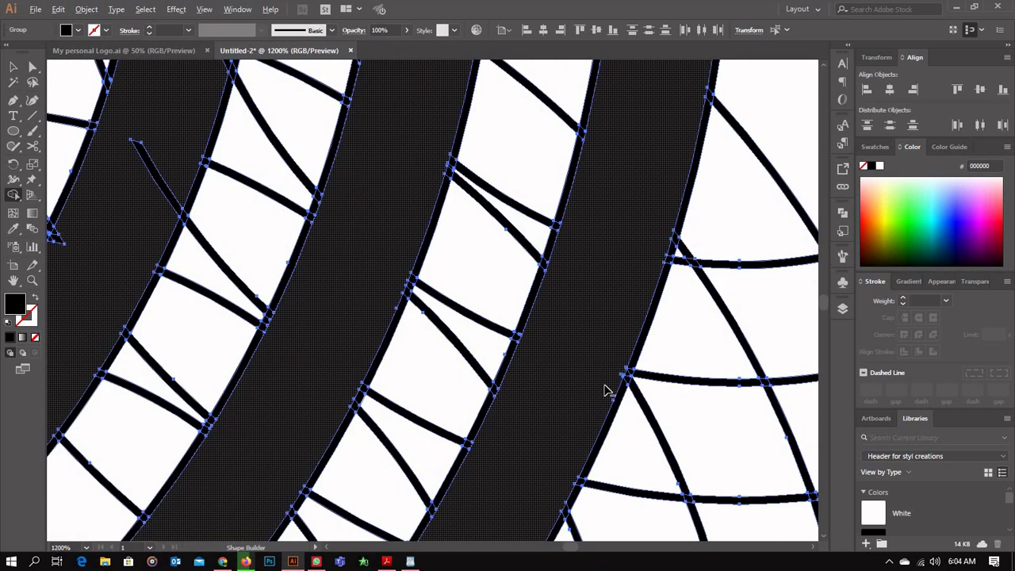
{"action": "scroll", "coordinate": [605, 390], "scroll_direction": "up", "scroll_amount": 2}
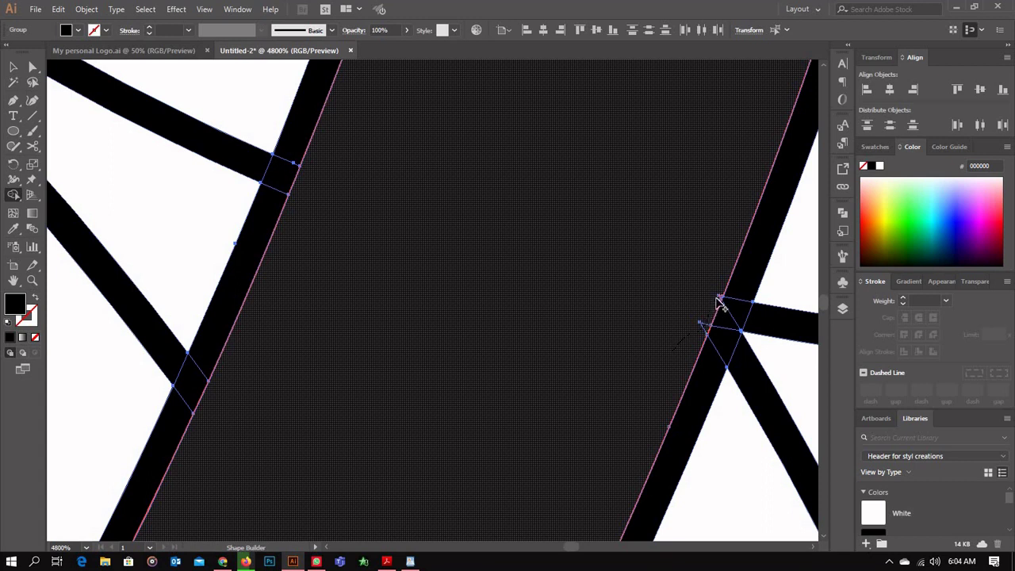
{"action": "left_click", "coordinate": [617, 341]}
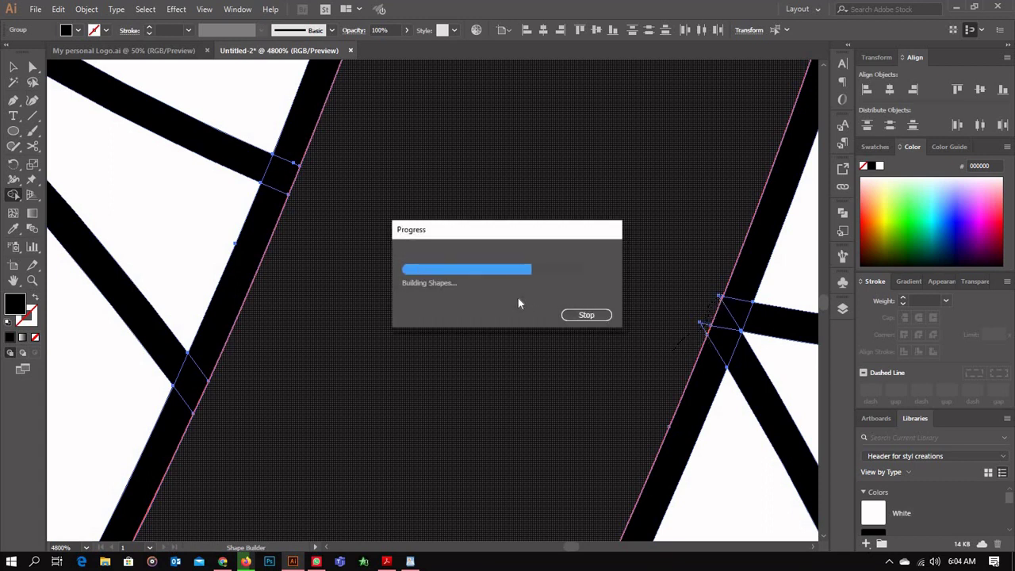
Switch to the WordPad notes and start a new paragraph reading "Like this".
{"action": "left_click", "coordinate": [410, 561]}
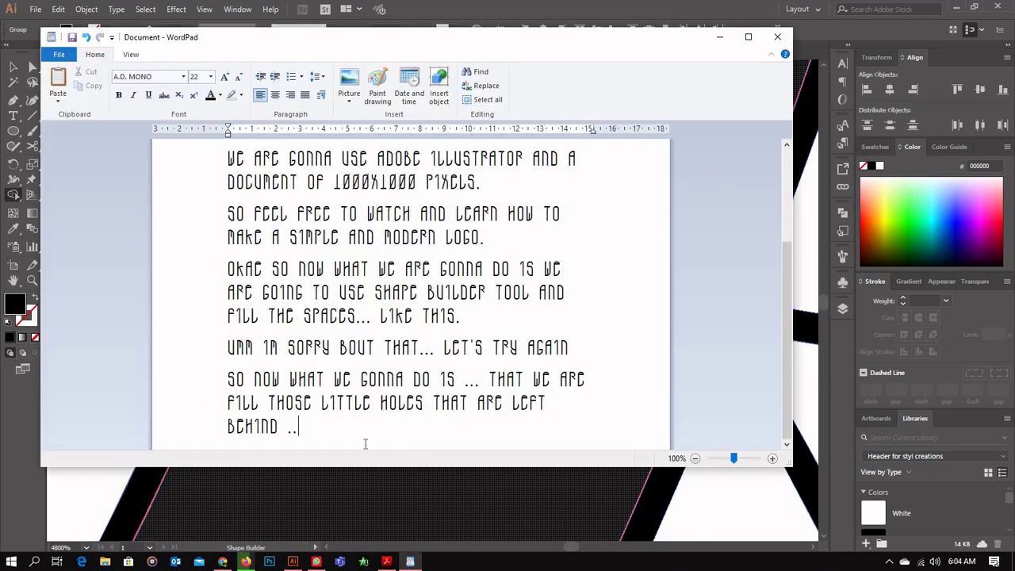
{"action": "key", "text": "Return"}
{"action": "type", "text": "Li"}
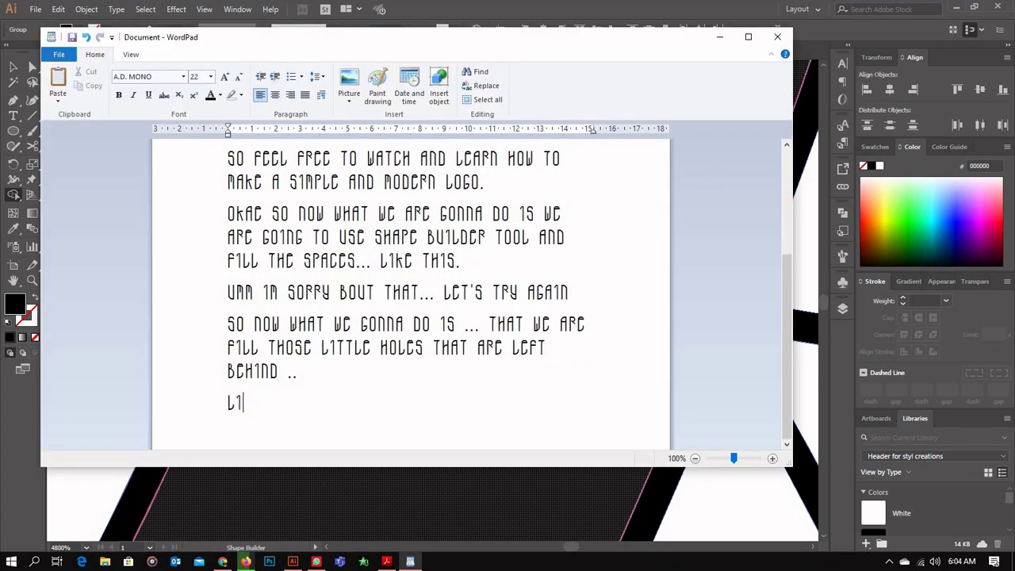
{"action": "type", "text": "ke this what"}
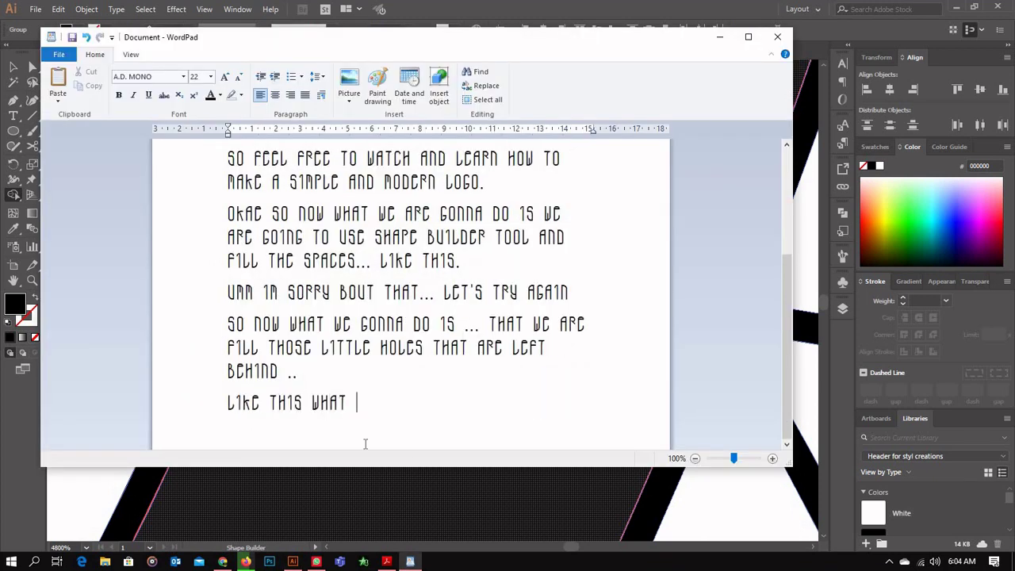
{"action": "key", "text": "BackSpace"}
{"action": "key", "text": "BackSpace"}
{"action": "key", "text": "BackSpace"}
{"action": "key", "text": "BackSpace"}
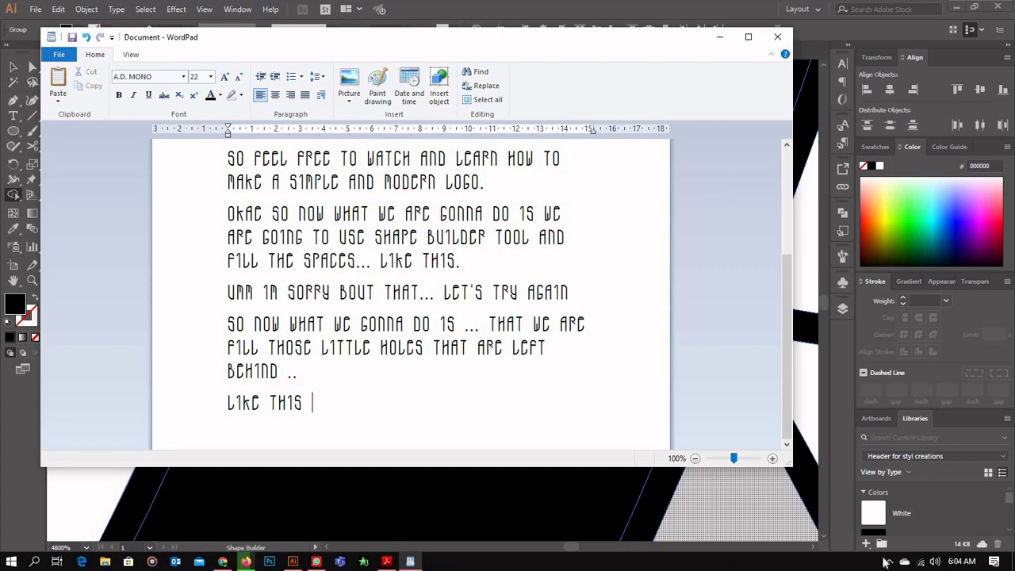
{"action": "left_click", "coordinate": [888, 562]}
{"action": "left_click", "coordinate": [888, 562]}
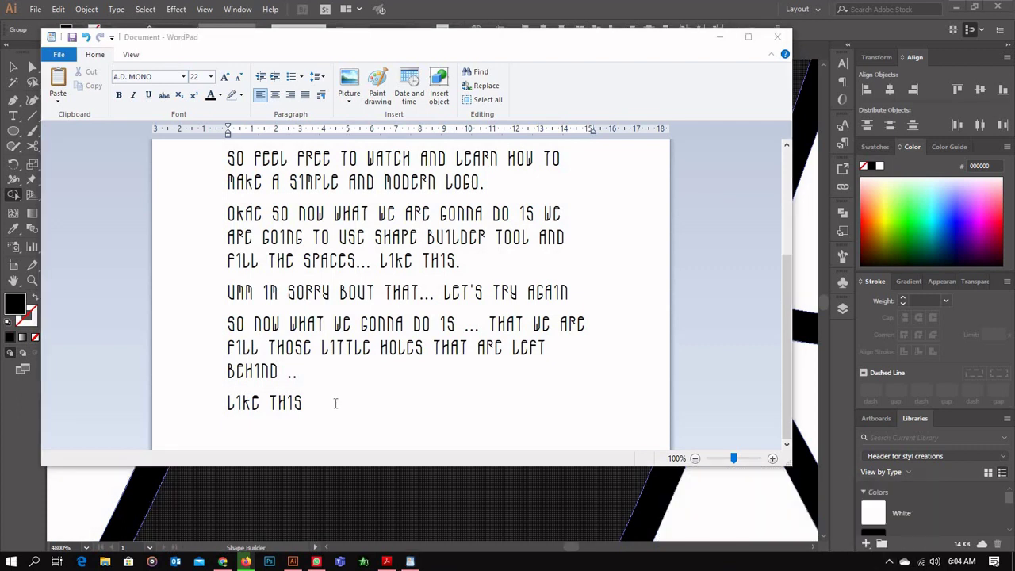
Complete the new paragraph in the notes with "we are gonna fill all those small holes...".
{"action": "left_click", "coordinate": [335, 404]}
{"action": "type", "text": "we are gonna fill"}
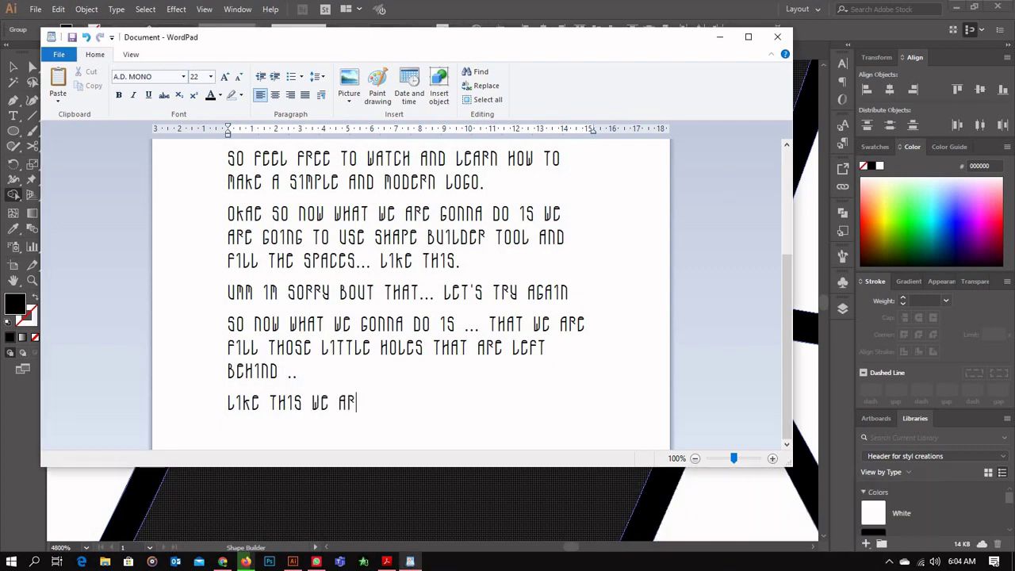
{"action": "type", "text": " al"}
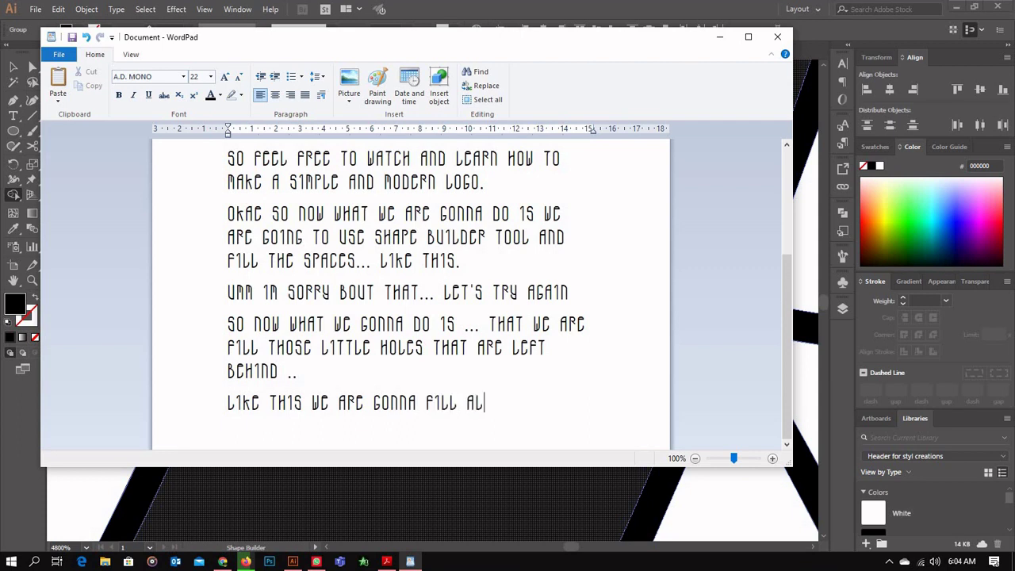
{"action": "type", "text": "l thi"}
{"action": "key", "text": "BackSpace"}
{"action": "type", "text": "ose small holes..."}
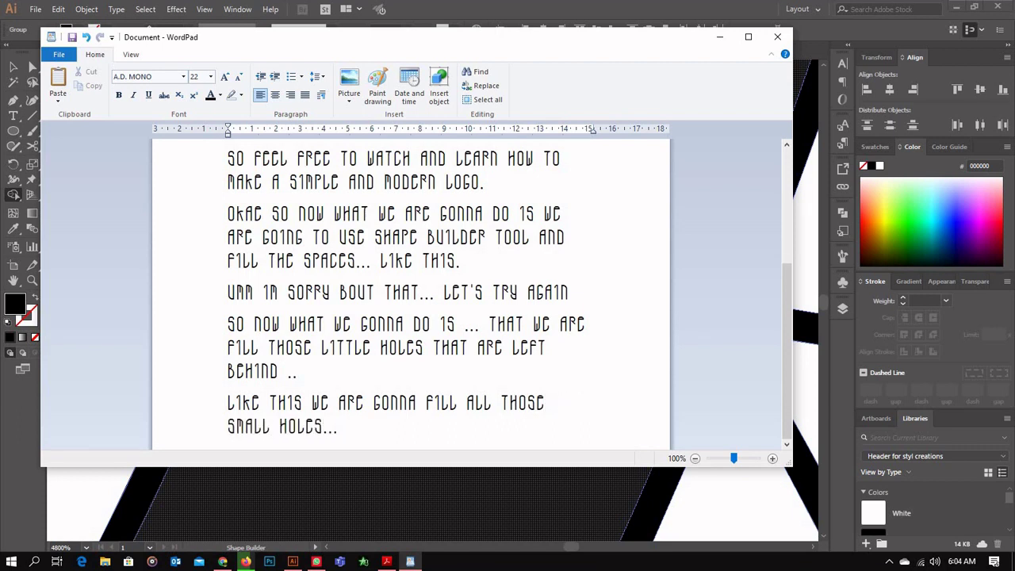
Switch back to Illustrator and merge the pointed slivers along the outer edge of the shield's top band into the black shape.
{"action": "key", "text": "alt+Tab"}
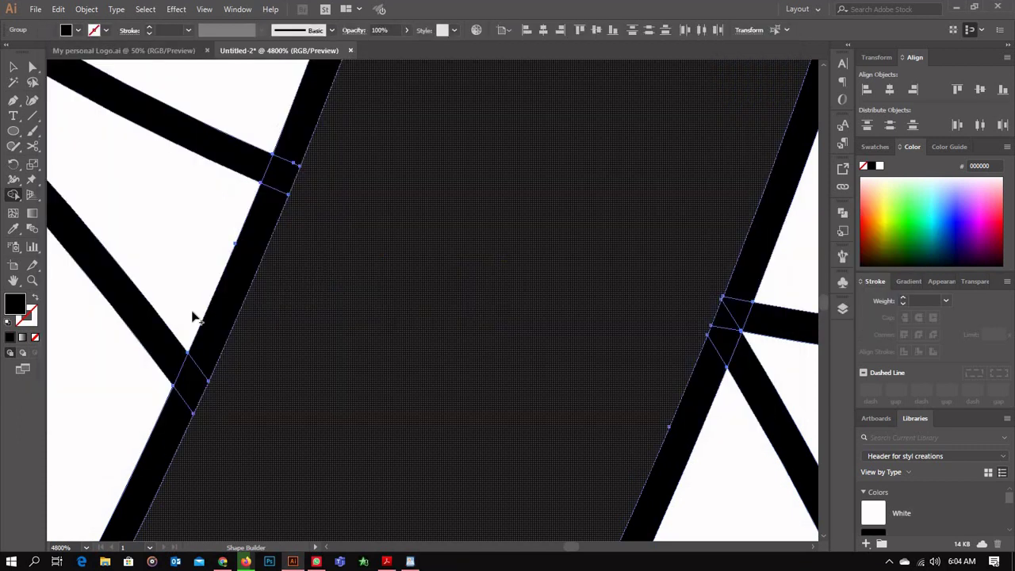
{"action": "scroll", "coordinate": [193, 311], "scroll_direction": "down", "scroll_amount": 4}
{"action": "scroll", "coordinate": [272, 306], "scroll_direction": "up", "scroll_amount": 14}
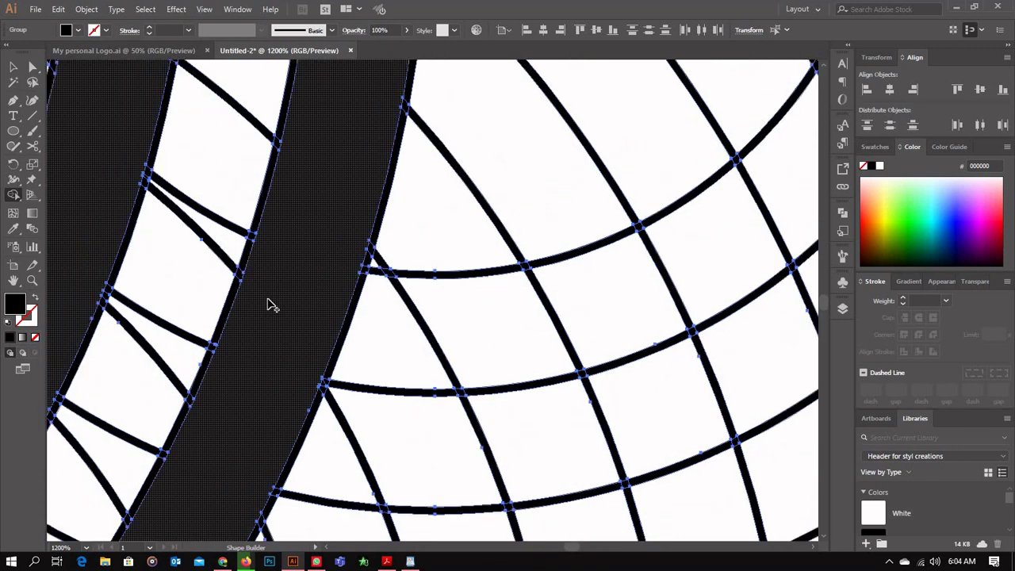
{"action": "scroll", "coordinate": [270, 305], "scroll_direction": "right", "scroll_amount": 1}
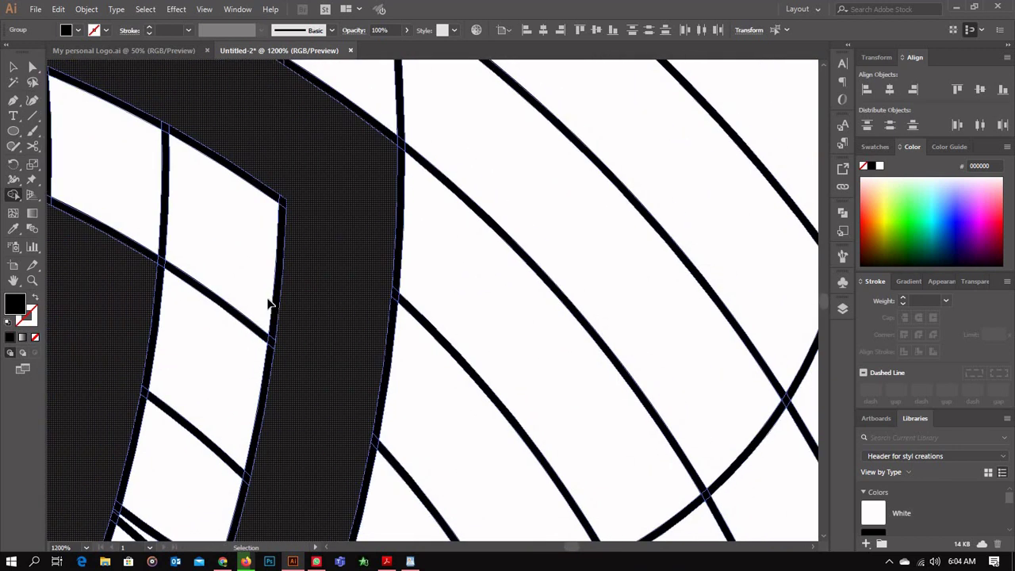
{"action": "scroll", "coordinate": [270, 303], "scroll_direction": "left", "scroll_amount": 6}
{"action": "scroll", "coordinate": [269, 304], "scroll_direction": "down", "scroll_amount": 2}
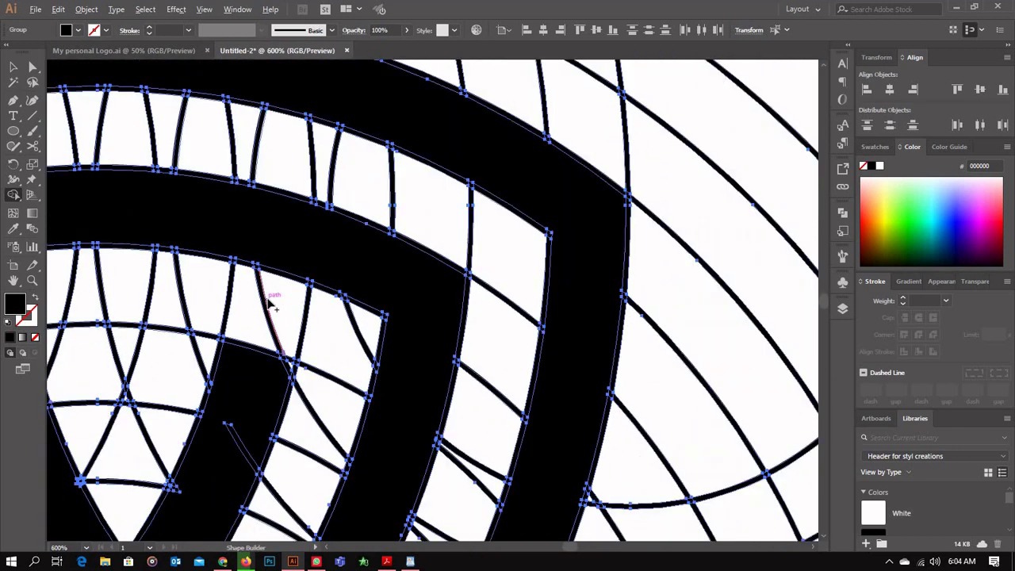
{"action": "scroll", "coordinate": [269, 305], "scroll_direction": "left", "scroll_amount": 4}
{"action": "scroll", "coordinate": [270, 304], "scroll_direction": "left", "scroll_amount": 2}
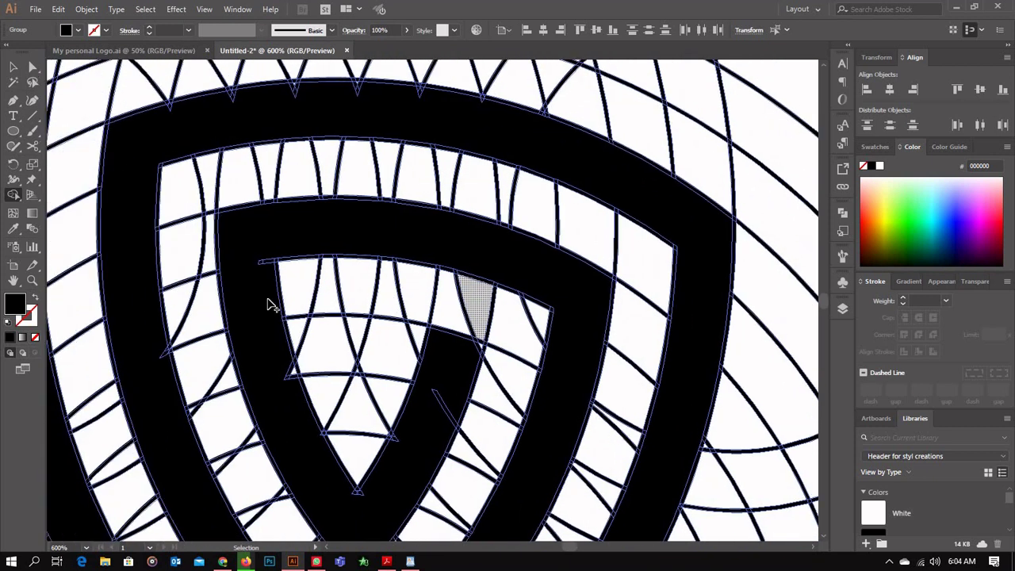
{"action": "scroll", "coordinate": [489, 202], "scroll_direction": "up", "scroll_amount": 2}
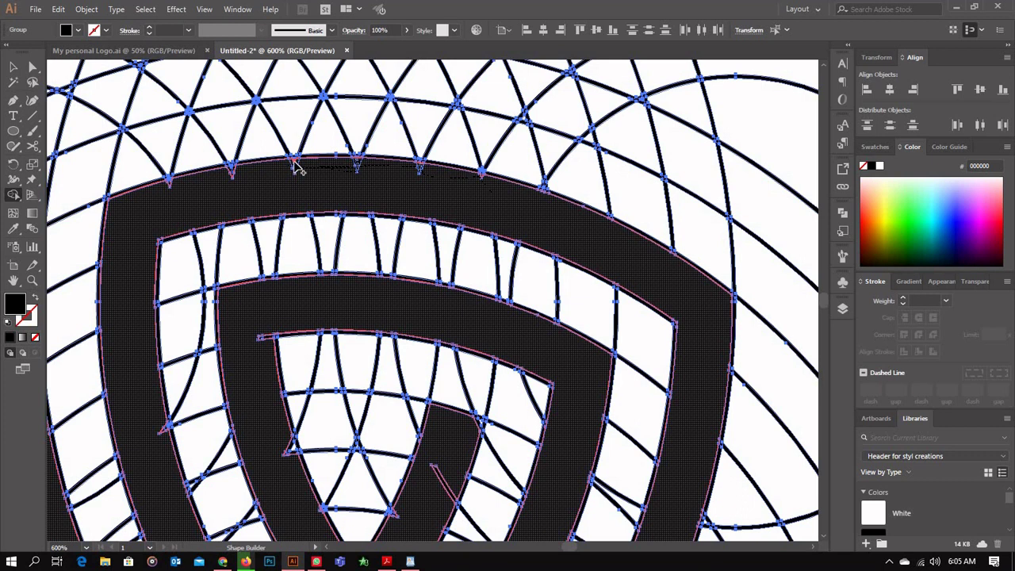
{"action": "left_click", "coordinate": [187, 207]}
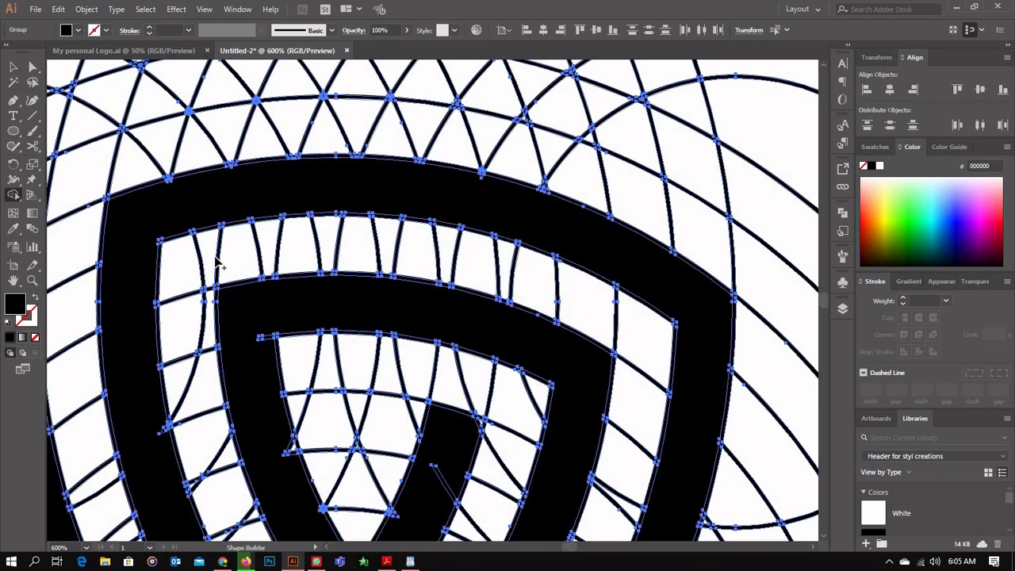
{"action": "scroll", "coordinate": [419, 162], "scroll_direction": "up", "scroll_amount": 2}
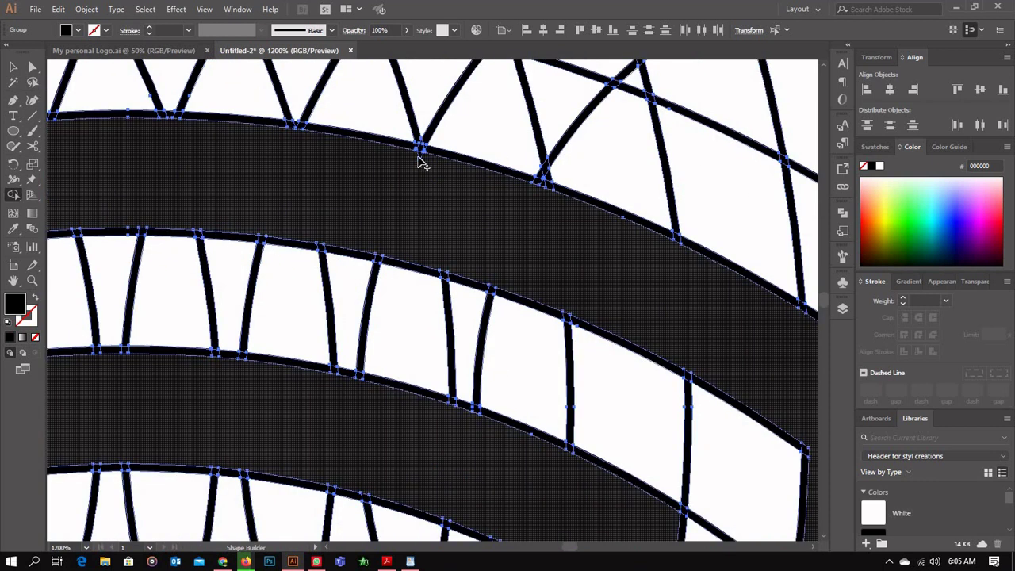
{"action": "left_click_drag", "start_coordinate": [411, 157], "coordinate": [426, 158]}
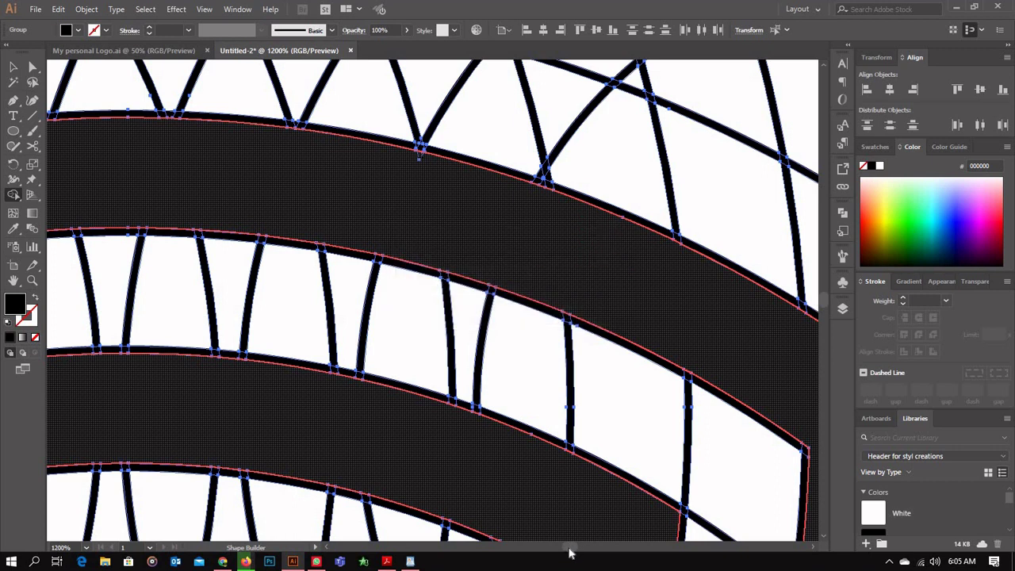
Merge the small sliver at the line crossing on the inner edge of the shield's left band into the black shape.
{"action": "left_click_drag", "start_coordinate": [544, 551], "coordinate": [568, 550]}
{"action": "scroll", "coordinate": [497, 474], "scroll_direction": "down", "scroll_amount": 2}
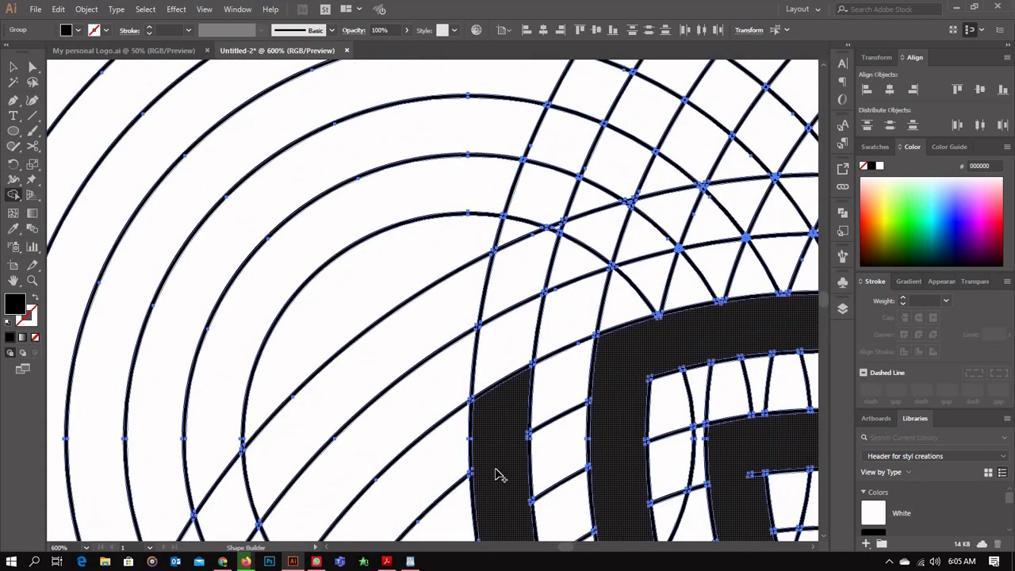
{"action": "scroll", "coordinate": [573, 472], "scroll_direction": "down", "scroll_amount": 3}
{"action": "scroll", "coordinate": [577, 474], "scroll_direction": "right", "scroll_amount": 5}
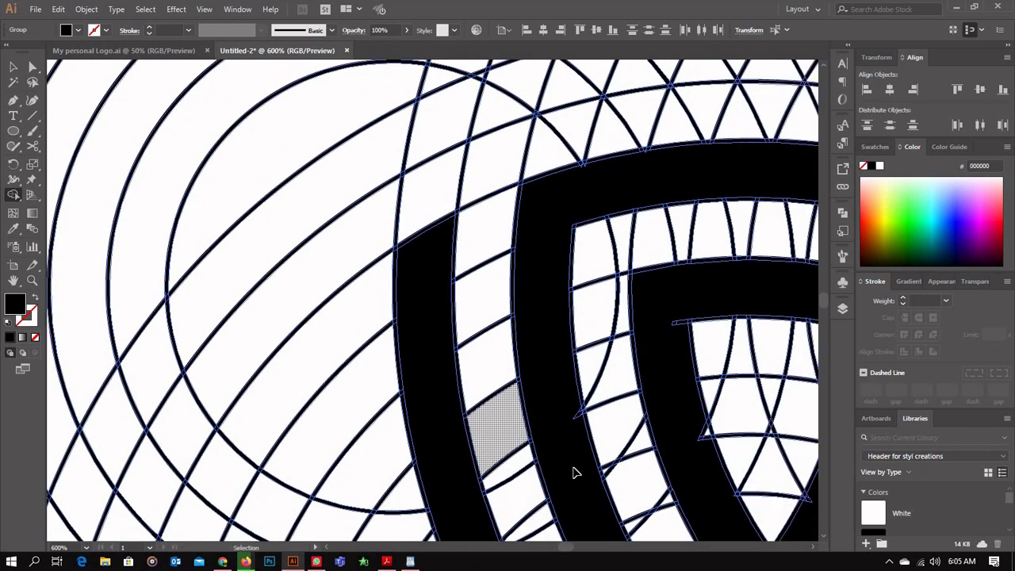
{"action": "key", "text": "ctrl+a"}
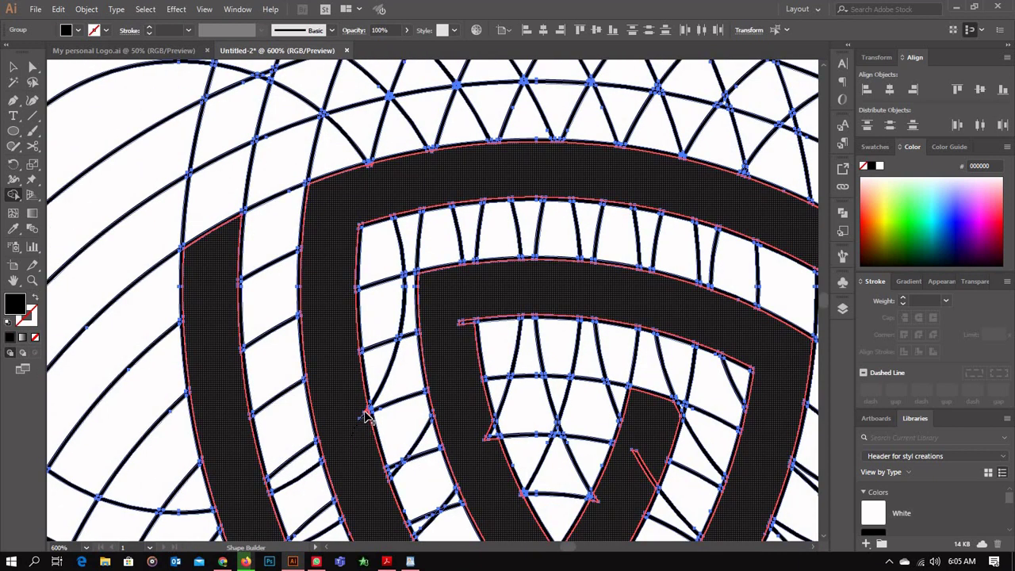
{"action": "left_click_drag", "start_coordinate": [369, 421], "coordinate": [356, 516]}
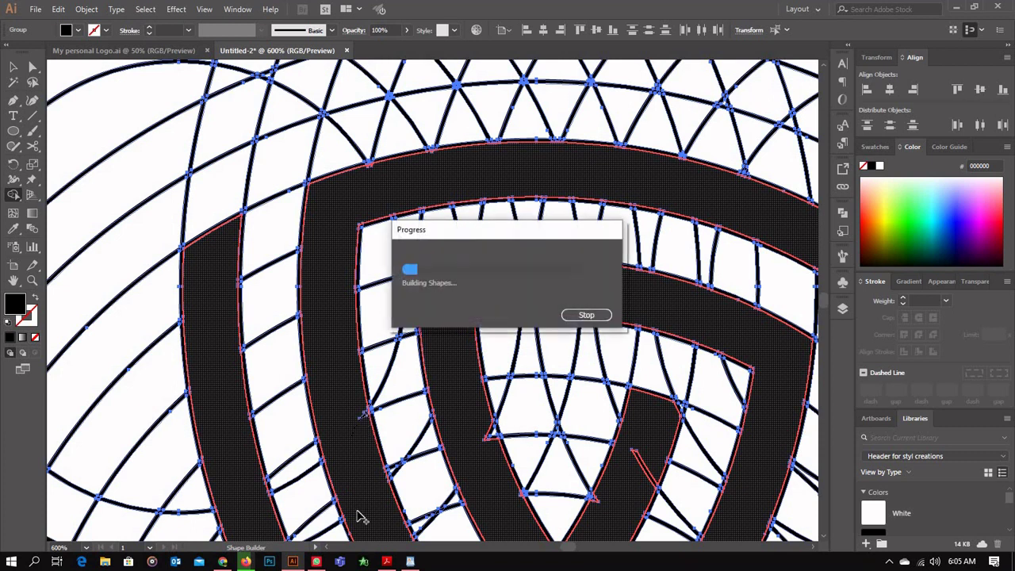
Switch to the WordPad notes and add a new paragraph reading "so these small things does really matters".
{"action": "left_click", "coordinate": [410, 562]}
{"action": "key", "text": "Return"}
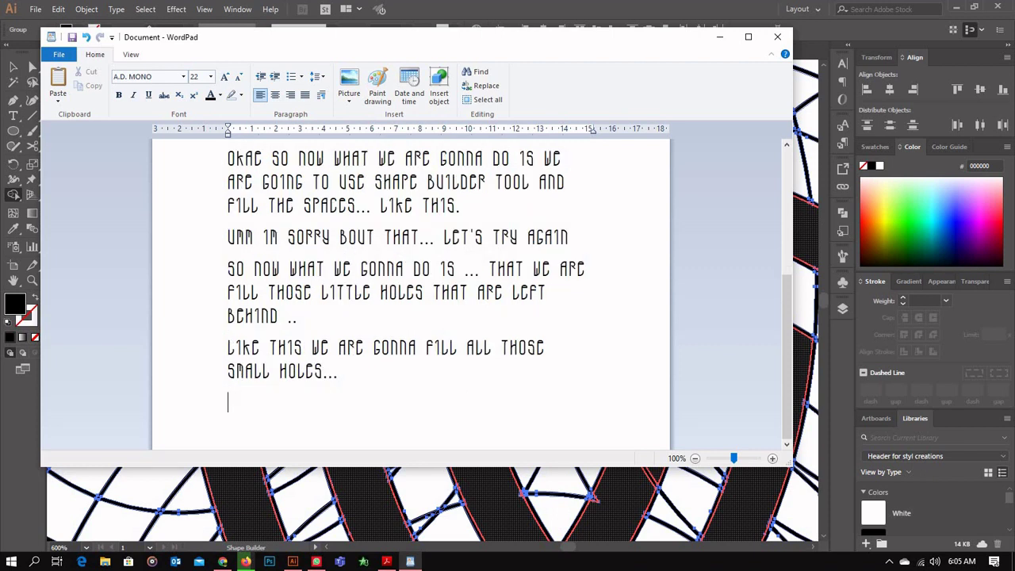
{"action": "type", "text": "so thee"}
{"action": "key", "text": "BackSpace"}
{"action": "type", "text": "se "}
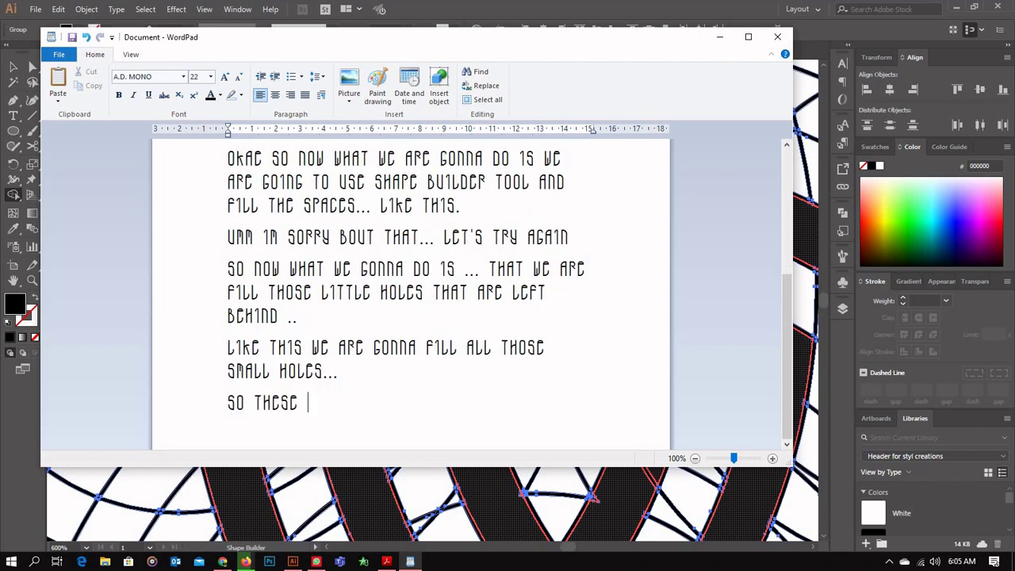
{"action": "type", "text": "small things"}
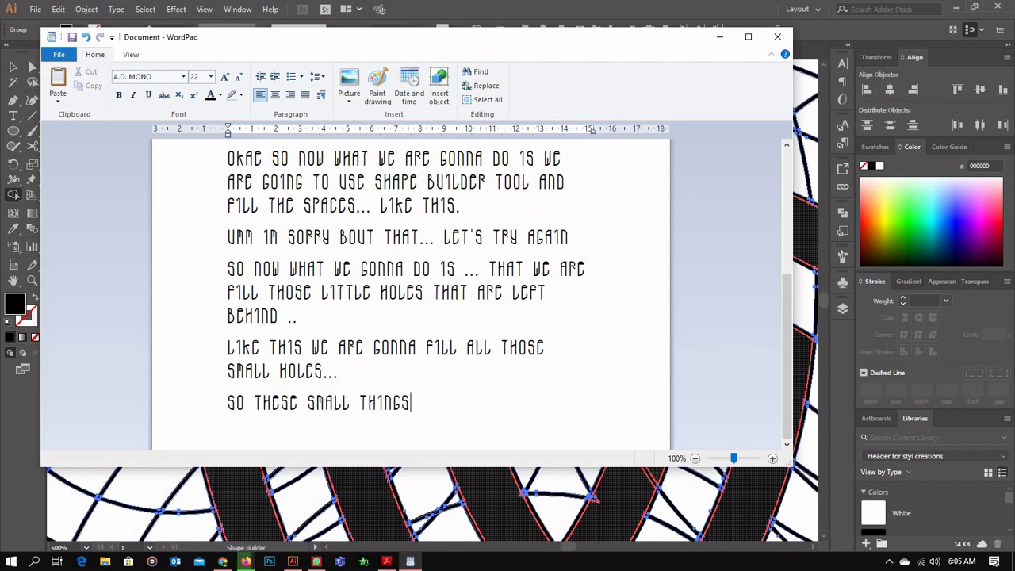
{"action": "type", "text": " does rea"}
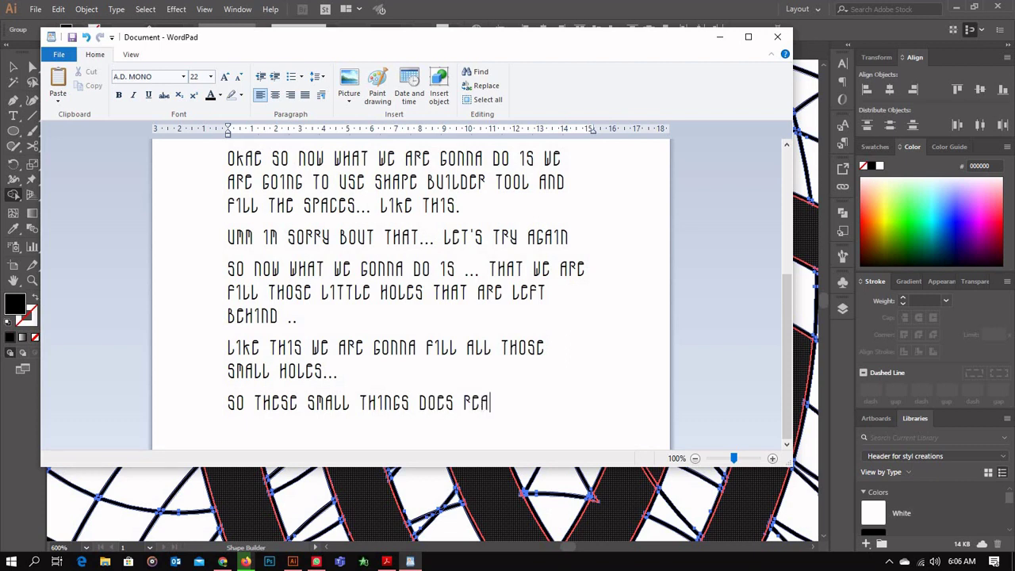
{"action": "type", "text": "lly matters"}
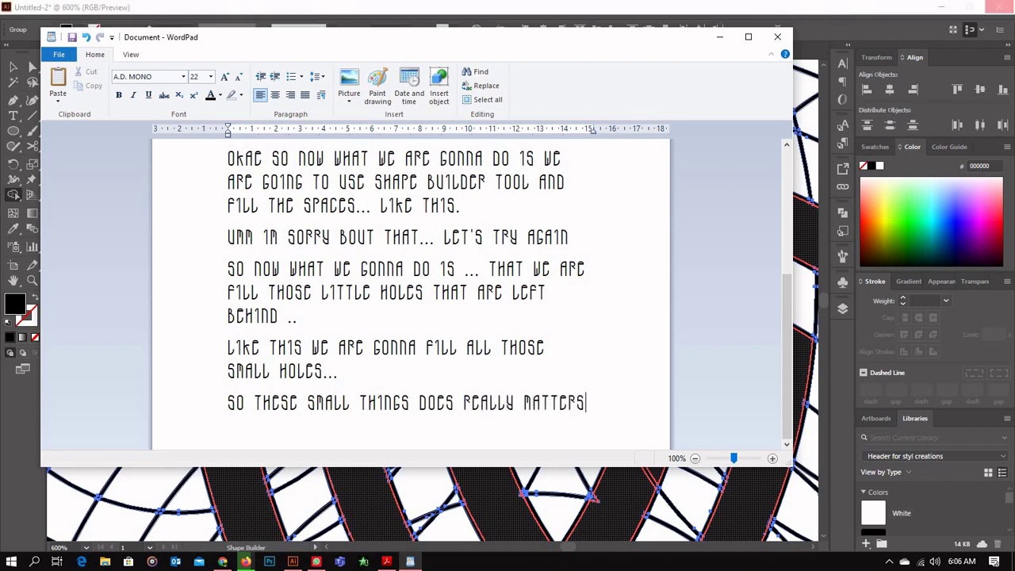
Continue the last paragraph with "because they are the ones which gives the logo a better look".
{"action": "type", "text": " because ther"}
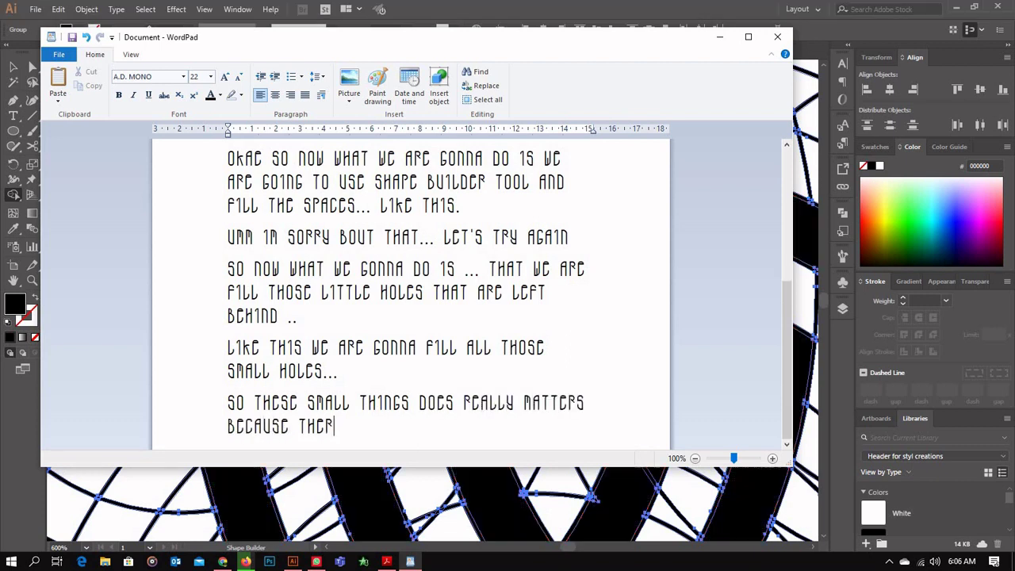
{"action": "type", "text": "e"}
{"action": "key", "text": "BackSpace"}
{"action": "key", "text": "BackSpace"}
{"action": "type", "text": "y are the ones "}
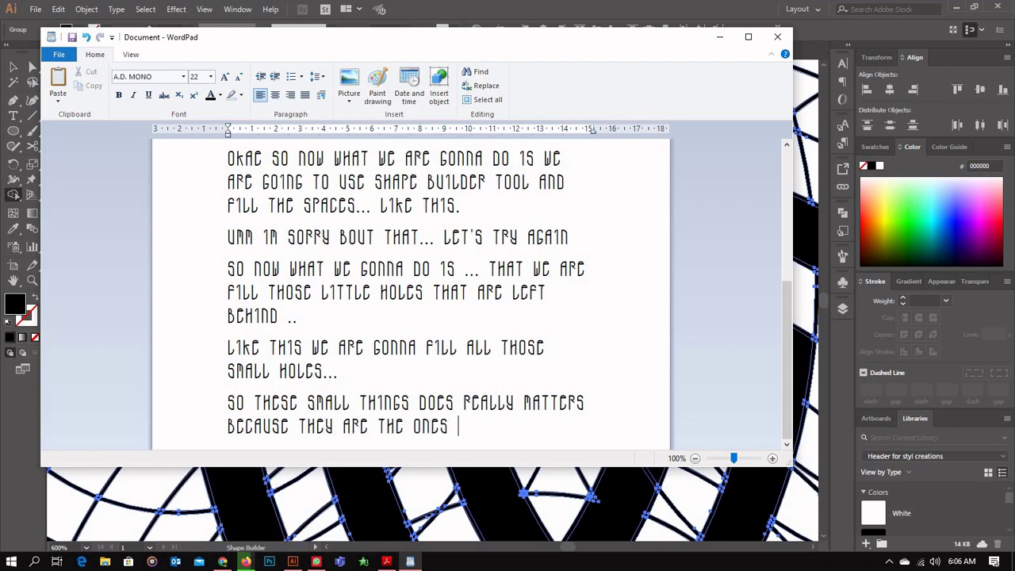
{"action": "type", "text": "which gives "}
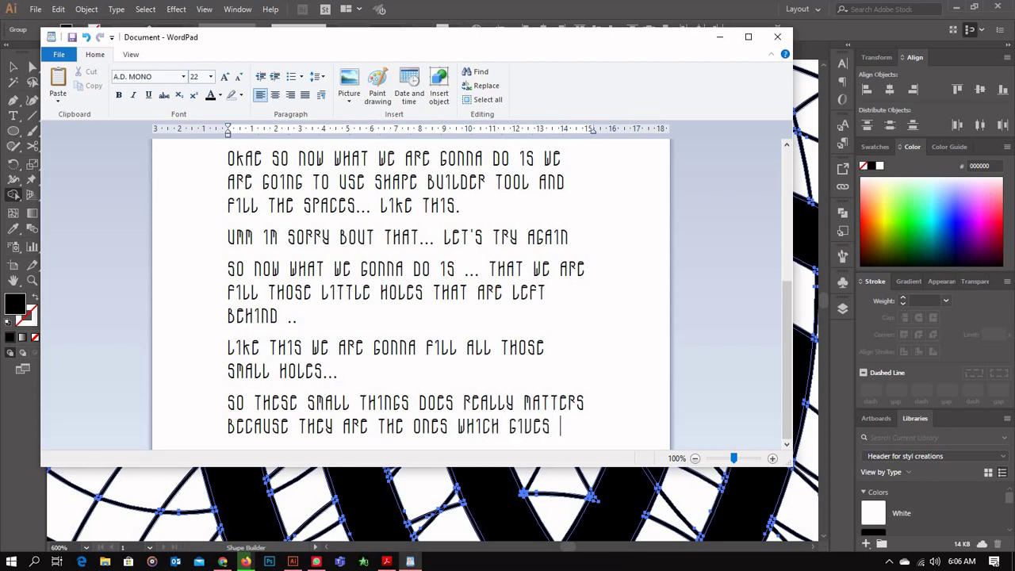
{"action": "type", "text": "the lco"}
{"action": "key", "text": "BackSpace"}
{"action": "key", "text": "BackSpace"}
{"action": "type", "text": "ogo"}
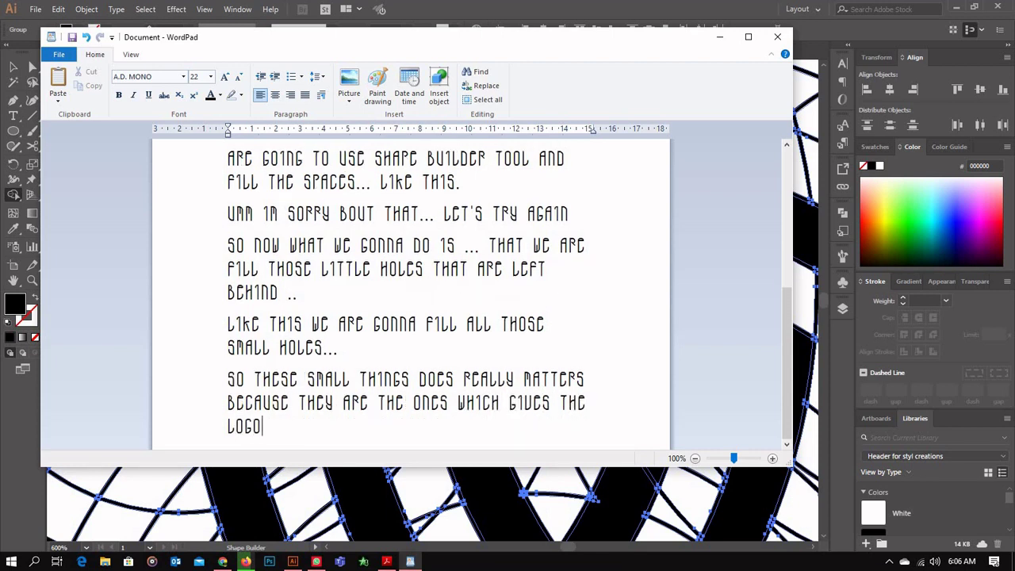
{"action": "type", "text": " a better"}
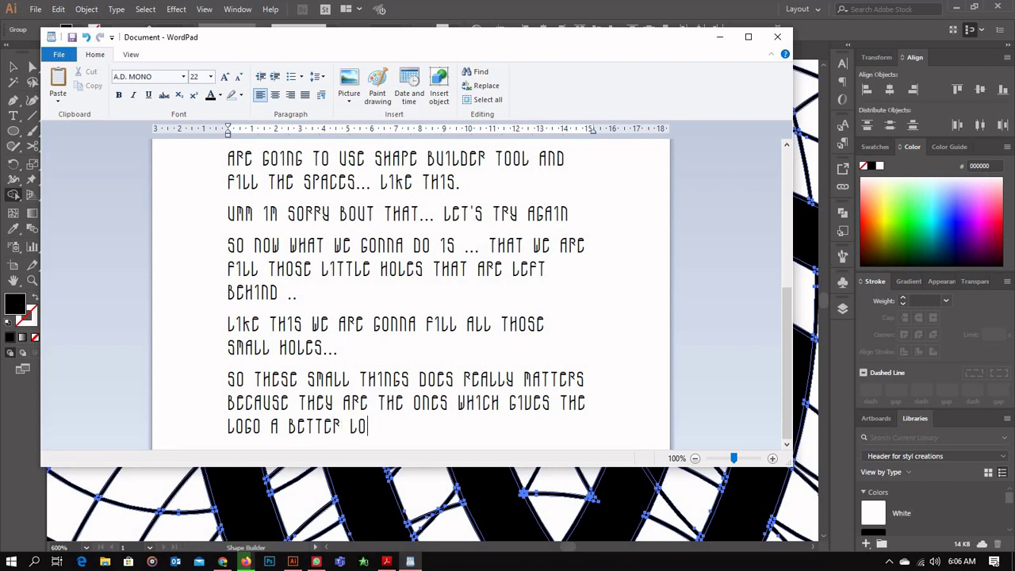
{"action": "type", "text": " look"}
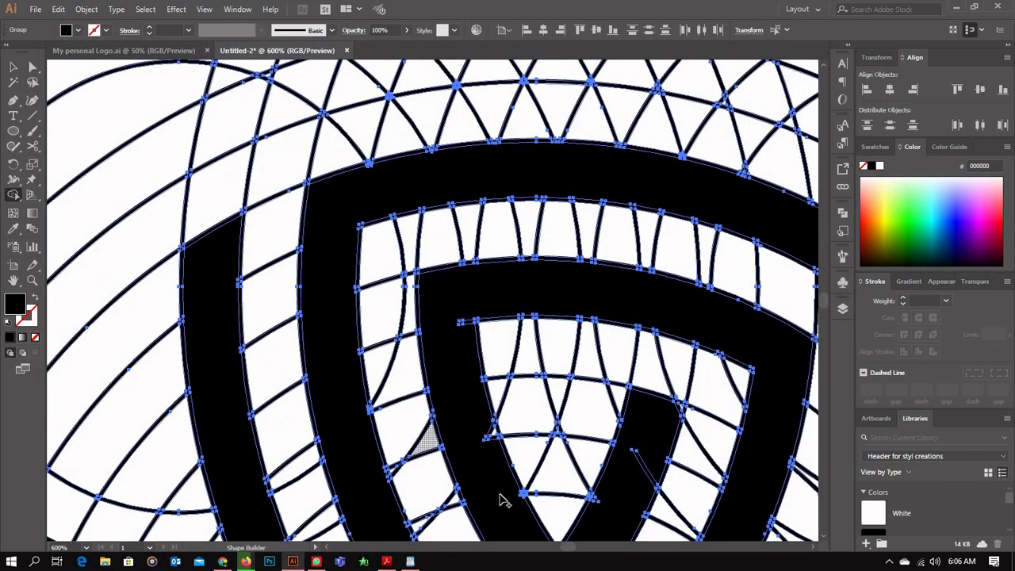
In Illustrator, merge the thin sliver at the upper-left inner corner of the shield's inner band into the black shape.
{"action": "scroll", "coordinate": [547, 478], "scroll_direction": "up", "scroll_amount": 3}
{"action": "scroll", "coordinate": [547, 478], "scroll_direction": "down", "scroll_amount": 1}
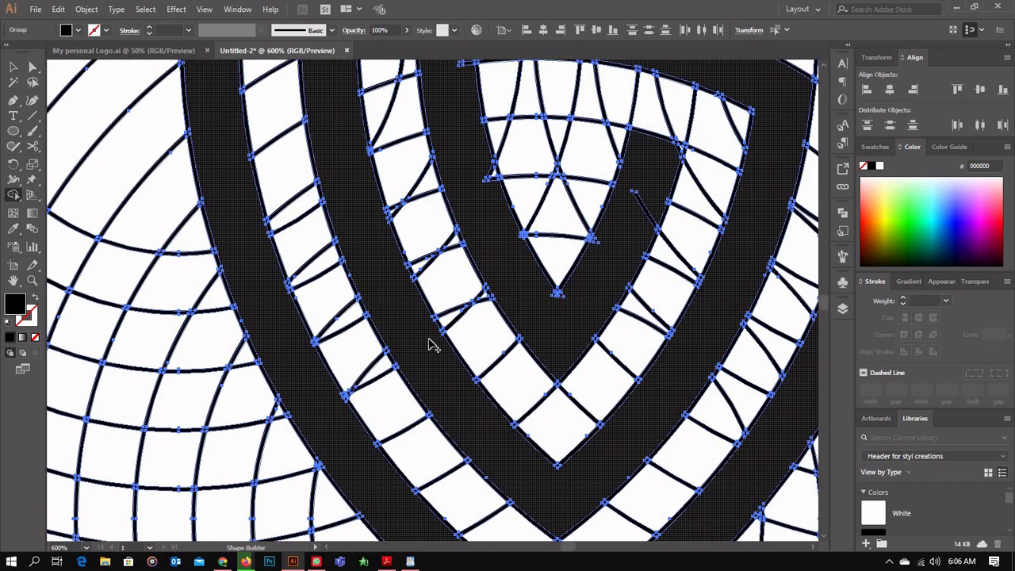
{"action": "scroll", "coordinate": [459, 169], "scroll_direction": "up", "scroll_amount": 3}
{"action": "mouse_move", "coordinate": [467, 177]}
{"action": "left_mouse_down"}
{"action": "mouse_move", "coordinate": [454, 419]}
{"action": "mouse_move", "coordinate": [508, 452]}
{"action": "left_mouse_up"}
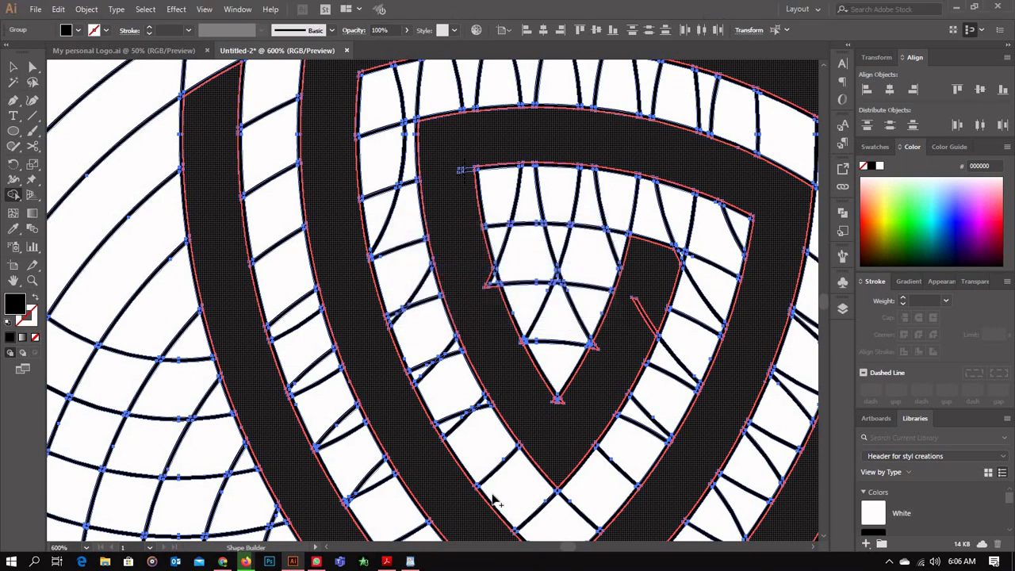
{"action": "scroll", "coordinate": [489, 322], "scroll_direction": "up", "scroll_amount": 2}
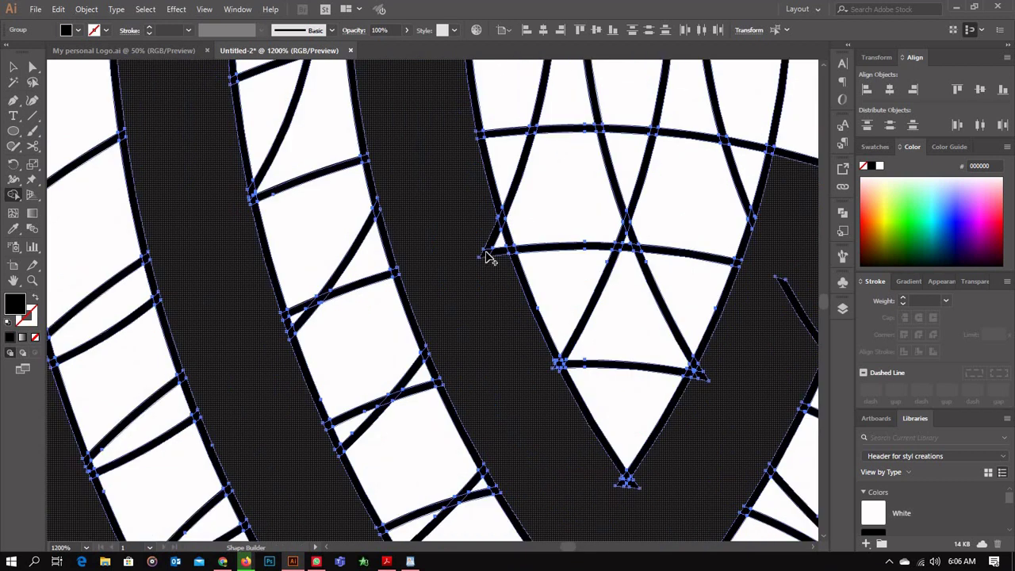
Merge the leftover slivers along the innermost triangle's left edge, at its lower corners and at its bottom tip into the black shape.
{"action": "left_click_drag", "start_coordinate": [493, 298], "coordinate": [505, 421]}
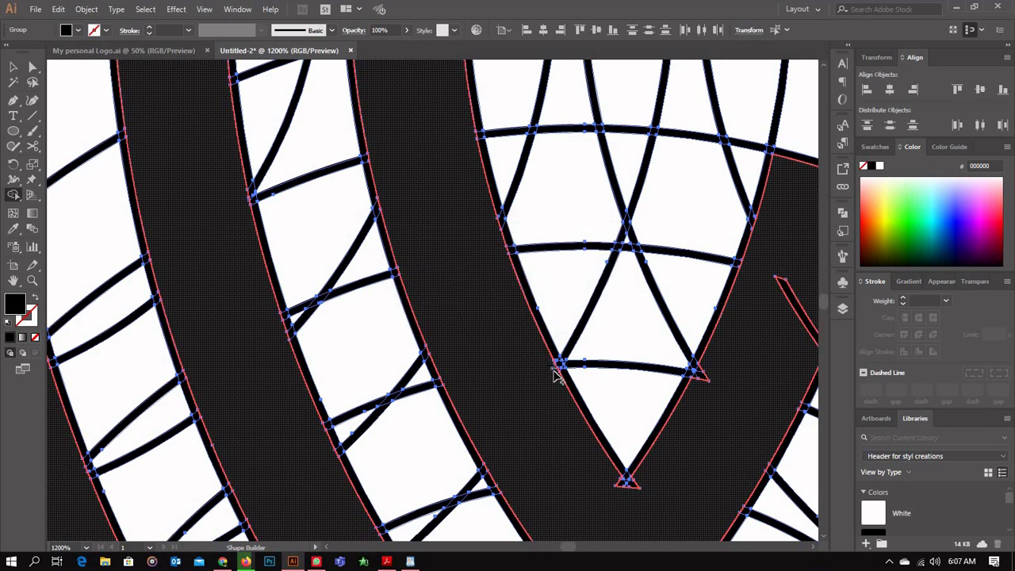
{"action": "mouse_move", "coordinate": [555, 411]}
{"action": "left_mouse_down"}
{"action": "mouse_move", "coordinate": [572, 488]}
{"action": "mouse_move", "coordinate": [643, 487]}
{"action": "mouse_move", "coordinate": [690, 421]}
{"action": "mouse_move", "coordinate": [696, 375]}
{"action": "mouse_move", "coordinate": [706, 378]}
{"action": "mouse_move", "coordinate": [797, 293]}
{"action": "mouse_move", "coordinate": [800, 306]}
{"action": "mouse_move", "coordinate": [777, 341]}
{"action": "left_mouse_up"}
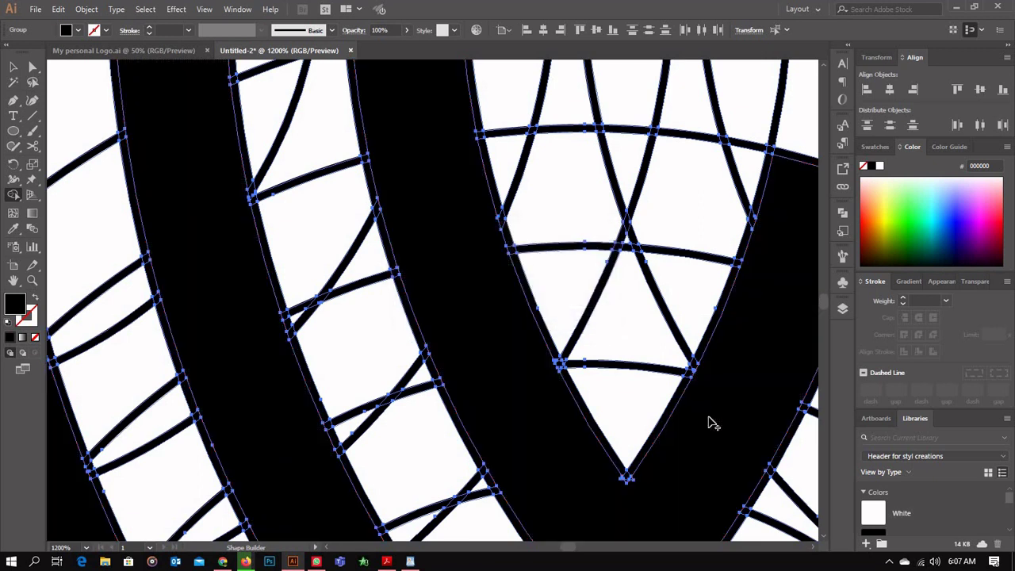
{"action": "scroll", "coordinate": [711, 422], "scroll_direction": "down", "scroll_amount": 1, "text": "alt"}
{"action": "scroll", "coordinate": [710, 423], "scroll_direction": "up", "scroll_amount": 5, "text": "alt"}
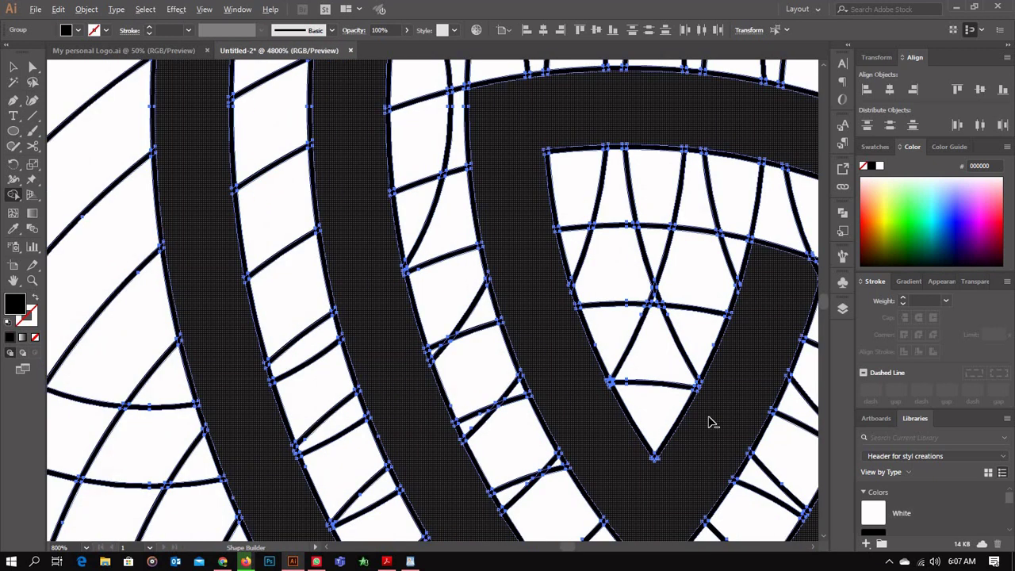
{"action": "scroll", "coordinate": [421, 408], "scroll_direction": "down", "scroll_amount": 5}
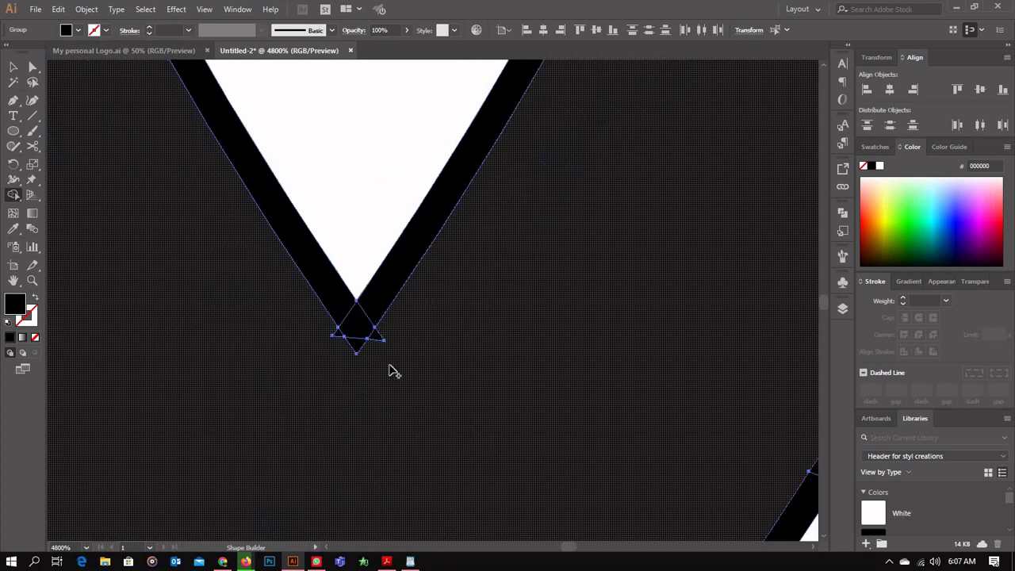
{"action": "mouse_move", "coordinate": [374, 330]}
{"action": "left_mouse_down"}
{"action": "mouse_move", "coordinate": [382, 365]}
{"action": "mouse_move", "coordinate": [332, 382]}
{"action": "mouse_move", "coordinate": [340, 336]}
{"action": "left_mouse_up"}
Merge the small sliver at the upper-right corner of the spiral's inner end into the black shape.
{"action": "scroll", "coordinate": [383, 499], "scroll_direction": "down", "scroll_amount": 4}
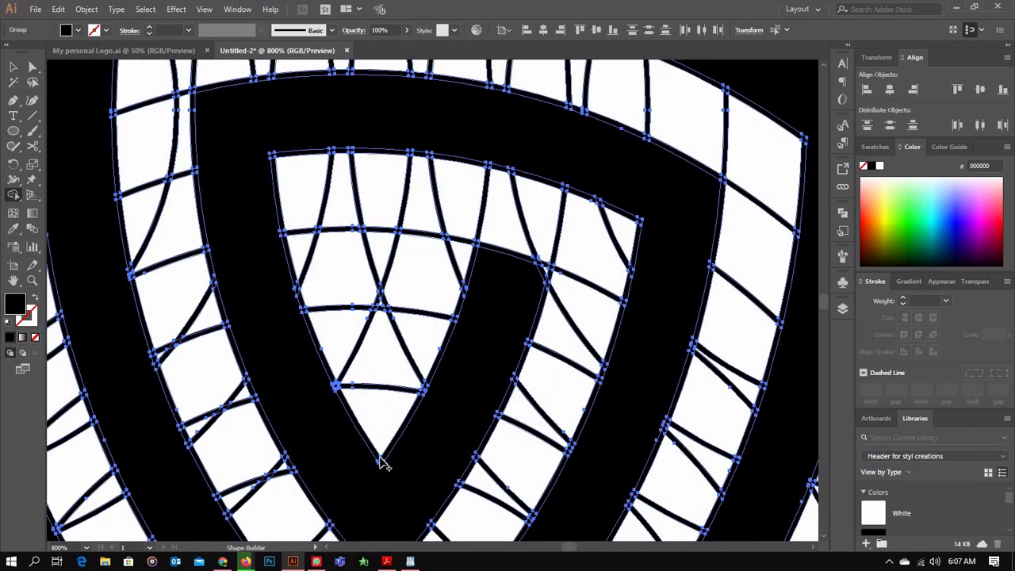
{"action": "scroll", "coordinate": [531, 333], "scroll_direction": "up", "scroll_amount": 2}
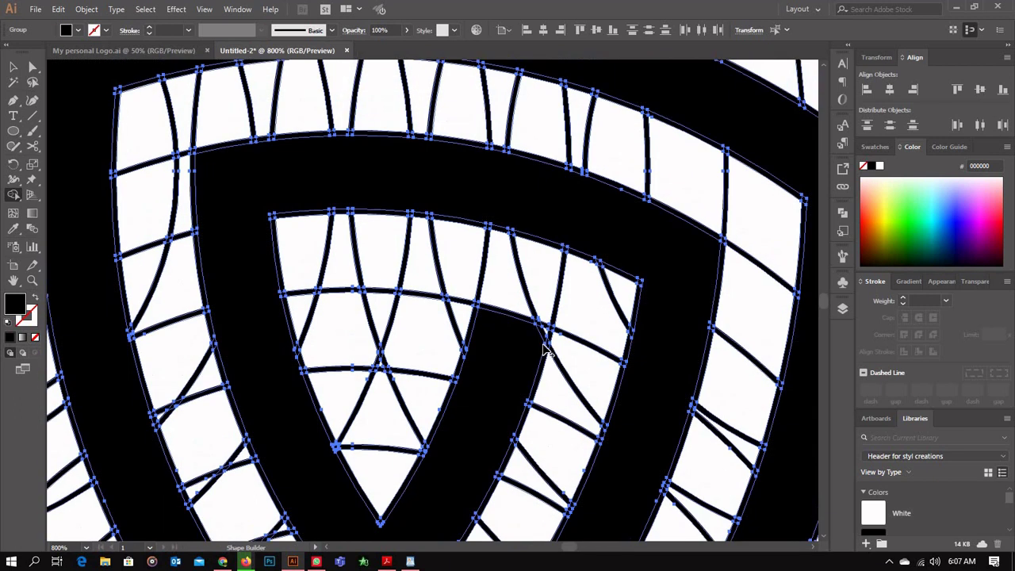
{"action": "left_click", "coordinate": [537, 343]}
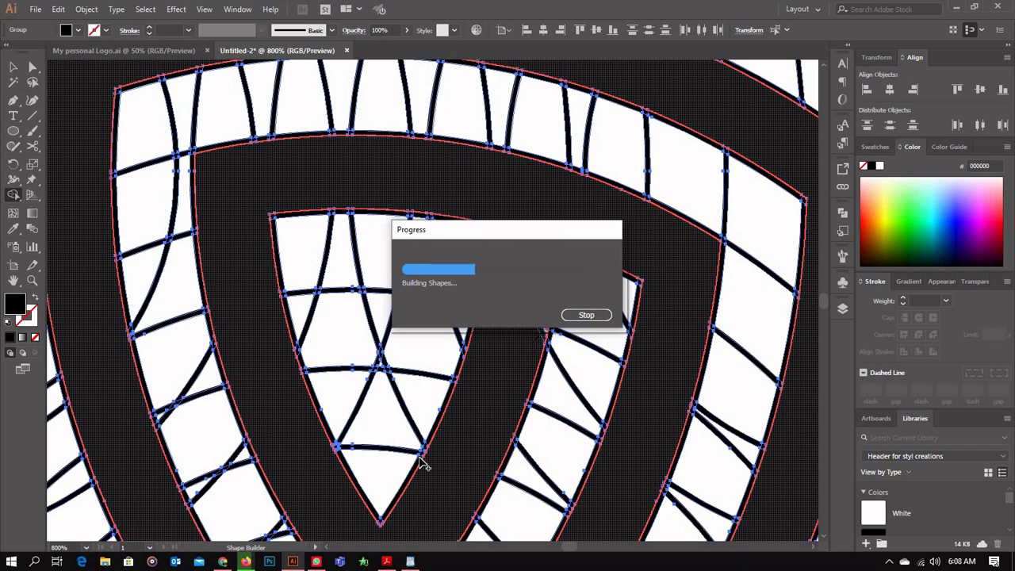
Switch to the WordPad notes and add a new paragraph reading "Okae so we are done with all of this ...".
{"action": "left_click", "coordinate": [410, 561]}
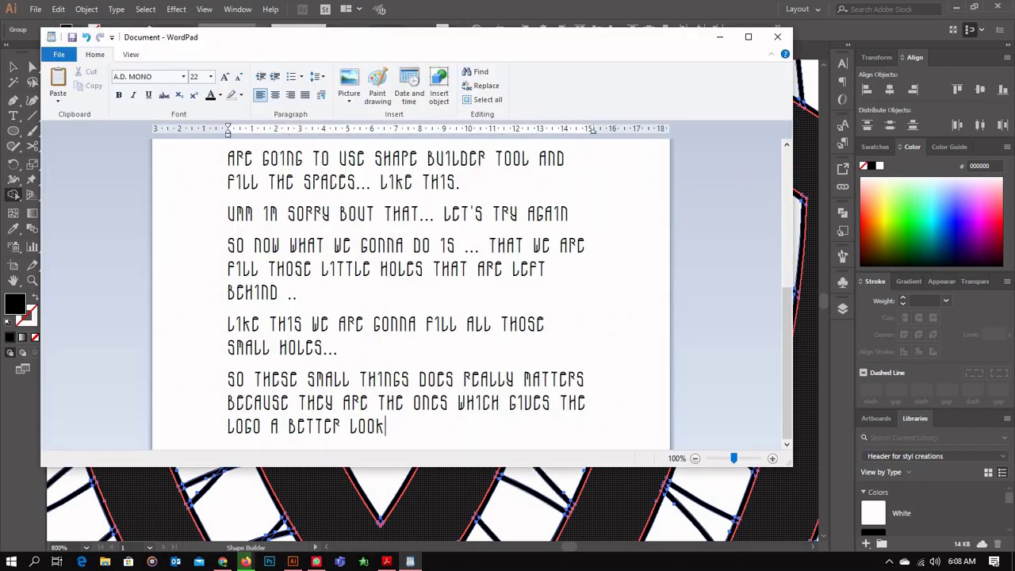
{"action": "key", "text": "Return"}
{"action": "type", "text": "Okae S"}
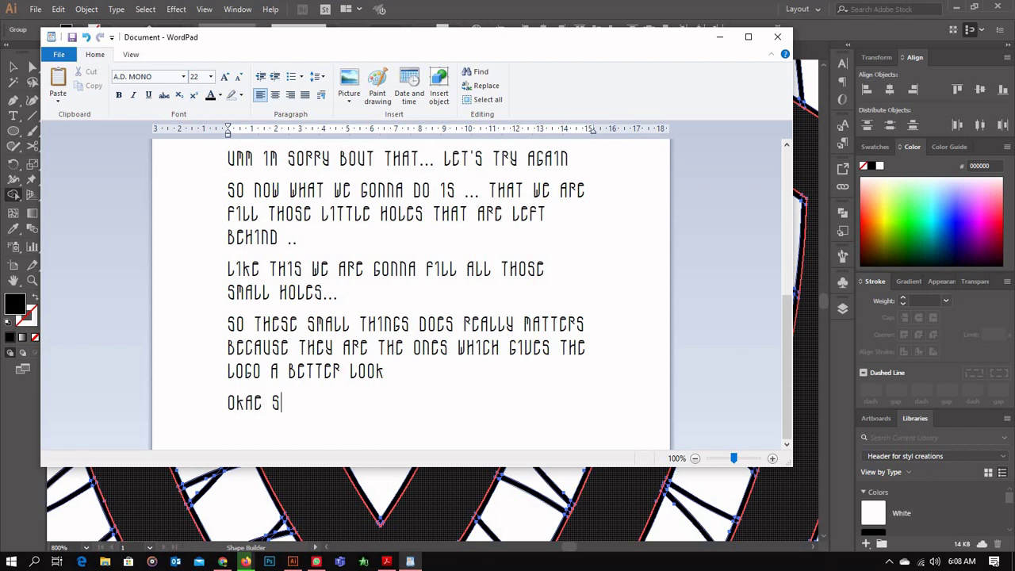
{"action": "type", "text": "i"}
{"action": "type", "text": "o we are "}
{"action": "type", "text": "done "}
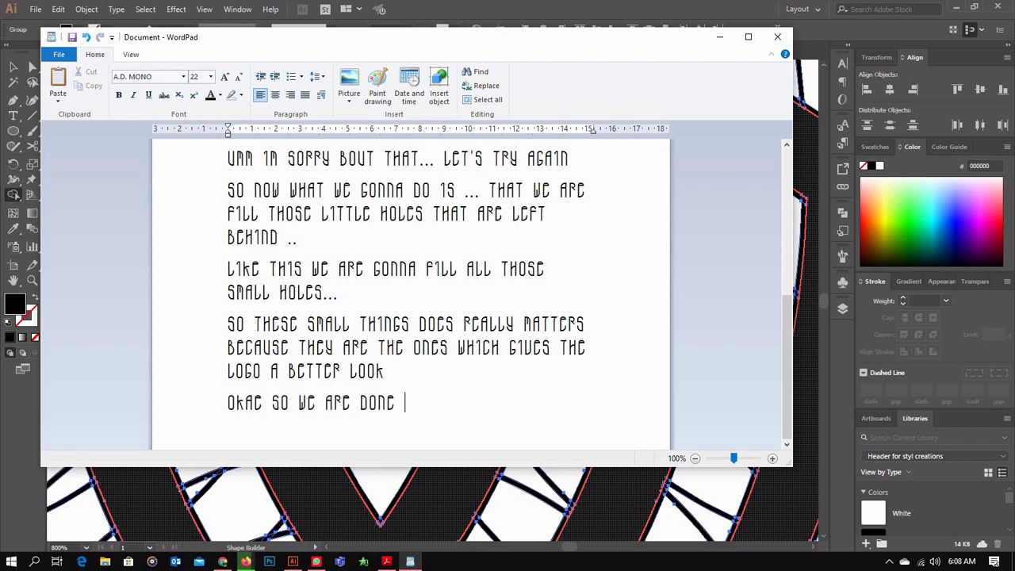
{"action": "type", "text": "with all of this ... "}
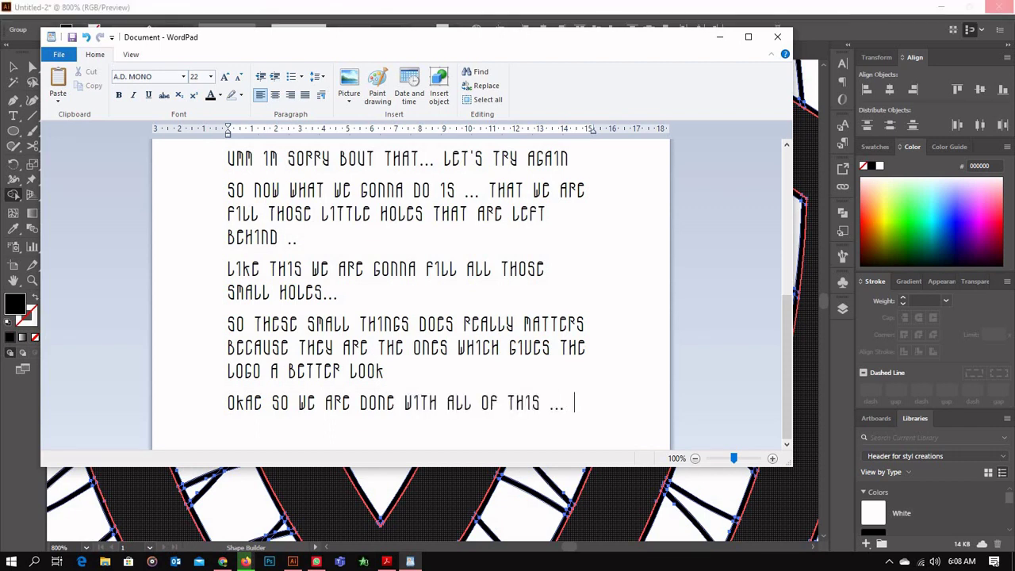
{"action": "type", "text": "Now are"}
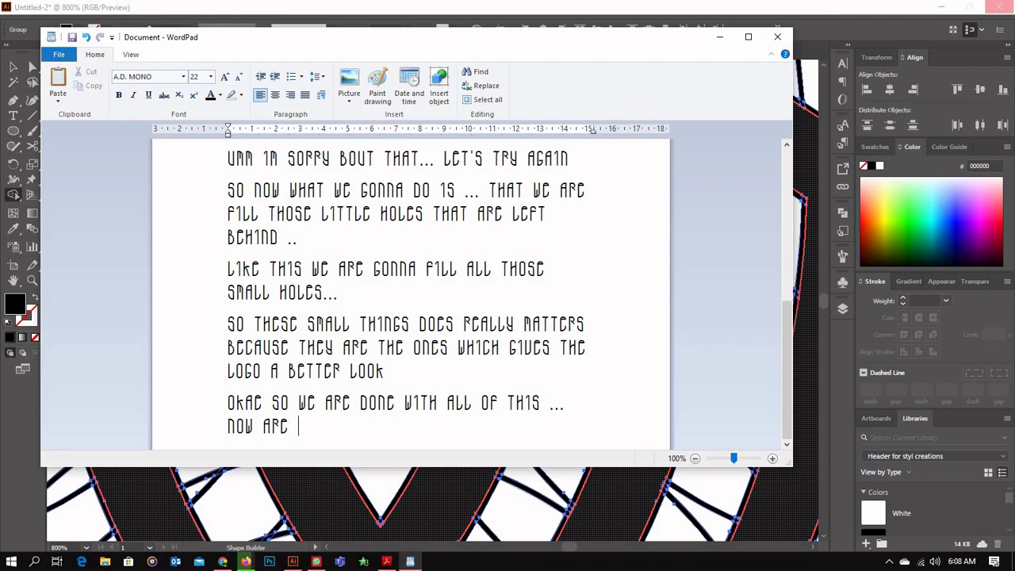
{"action": "key", "text": "BackSpace"}
{"action": "key", "text": "BackSpace"}
{"action": "key", "text": "BackSpace"}
{"action": "key", "text": "BackSpace"}
{"action": "key", "text": "BackSpace"}
{"action": "key", "text": "BackSpace"}
{"action": "key", "text": "BackSpace"}
Switch back to Illustrator and deselect all the artwork with the Selection tool.
{"action": "key", "text": "alt+Tab"}
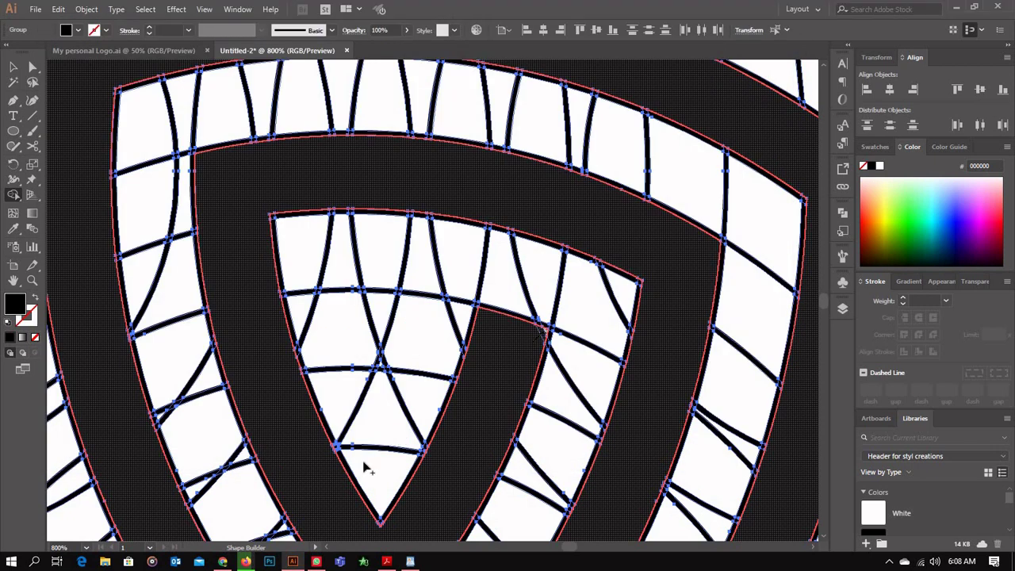
{"action": "scroll", "coordinate": [378, 476], "scroll_direction": "down", "scroll_amount": 1}
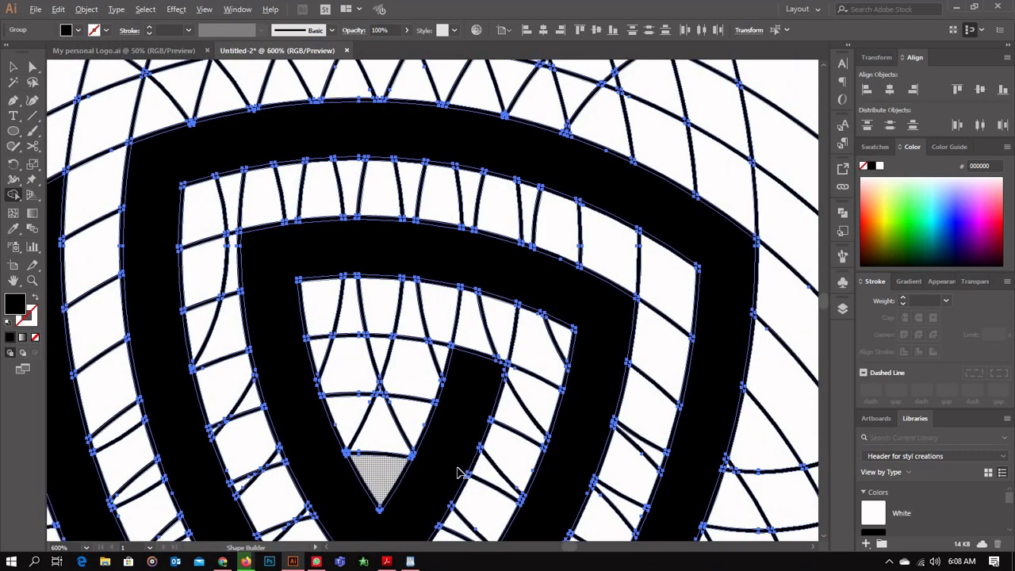
{"action": "scroll", "coordinate": [457, 473], "scroll_direction": "down", "scroll_amount": 2}
{"action": "scroll", "coordinate": [457, 474], "scroll_direction": "down", "scroll_amount": 3}
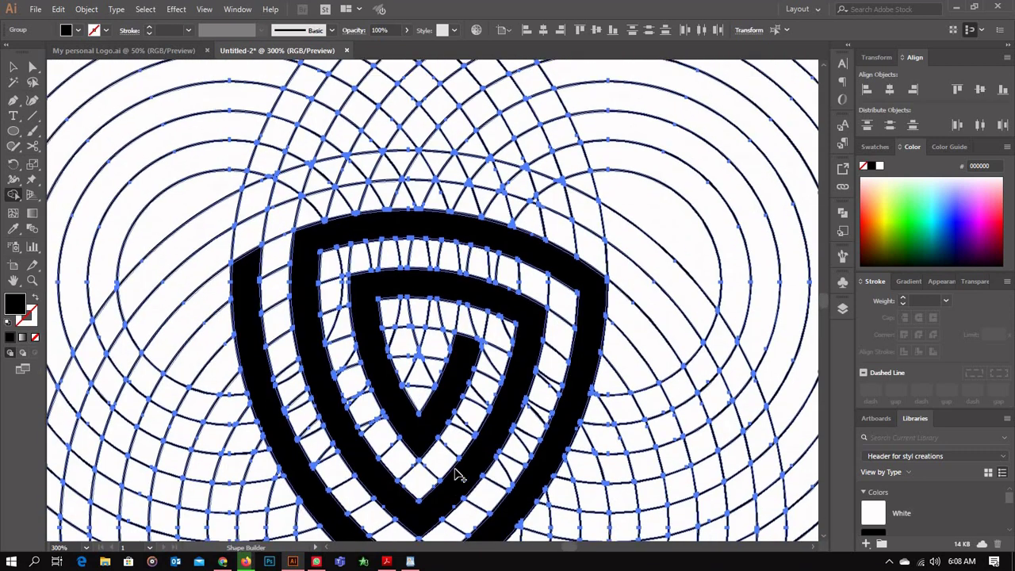
{"action": "scroll", "coordinate": [455, 475], "scroll_direction": "down", "scroll_amount": 2}
{"action": "key", "text": "v"}
{"action": "left_click", "coordinate": [775, 479]}
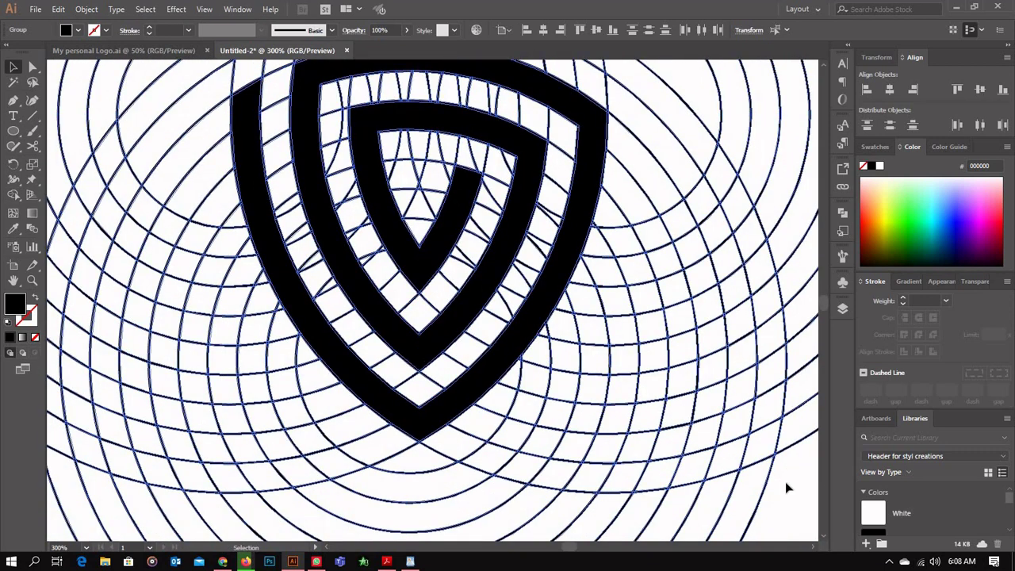
{"action": "scroll", "coordinate": [389, 446], "scroll_direction": "up", "scroll_amount": 2}
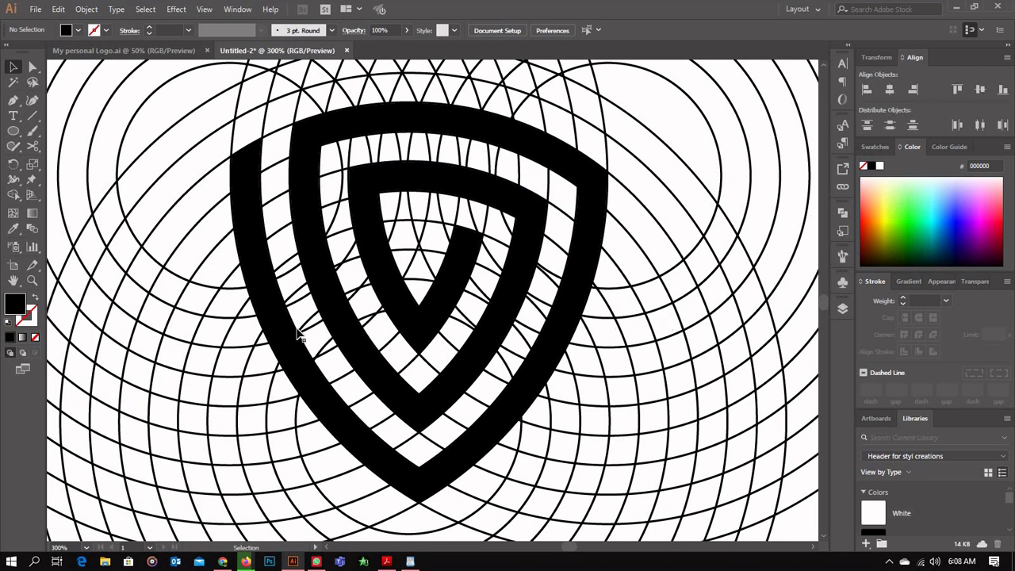
Select only the black shield spiral within the group and cut it out of the circle artwork.
{"action": "key", "text": "ctrl"}
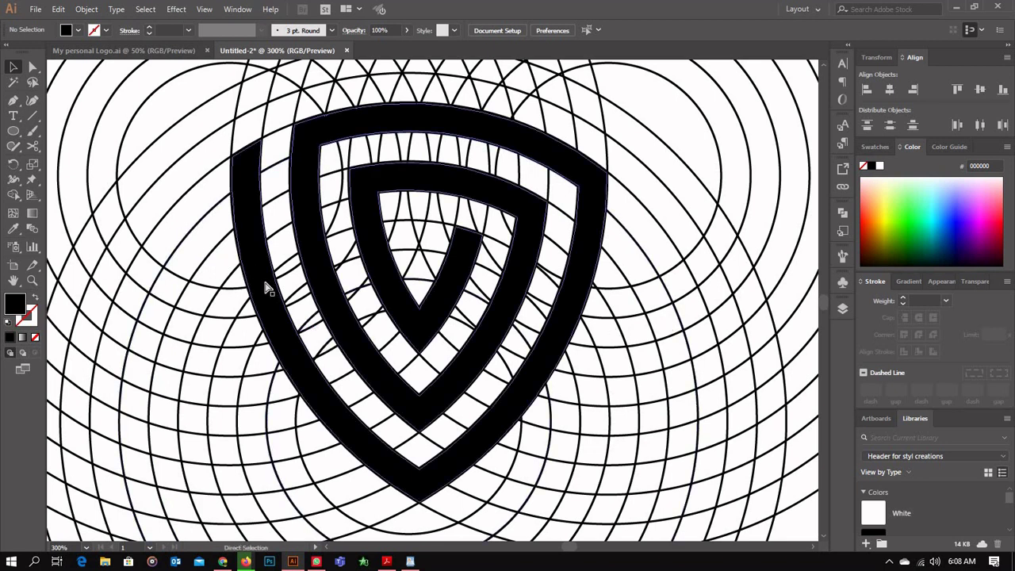
{"action": "left_click", "coordinate": [268, 287], "text": "ctrl"}
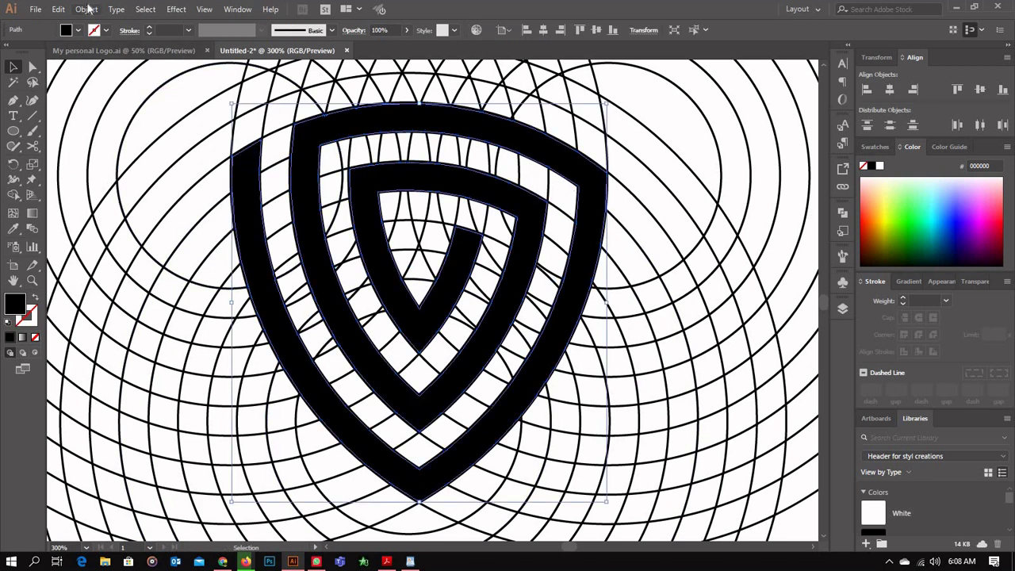
{"action": "left_click", "coordinate": [87, 9]}
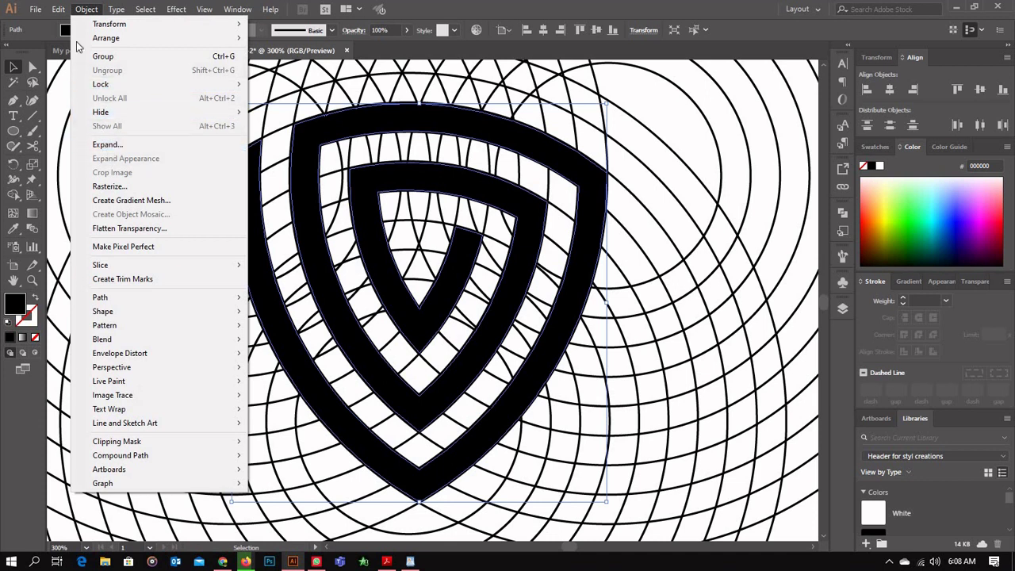
{"action": "left_click", "coordinate": [58, 9]}
{"action": "left_click", "coordinate": [76, 57]}
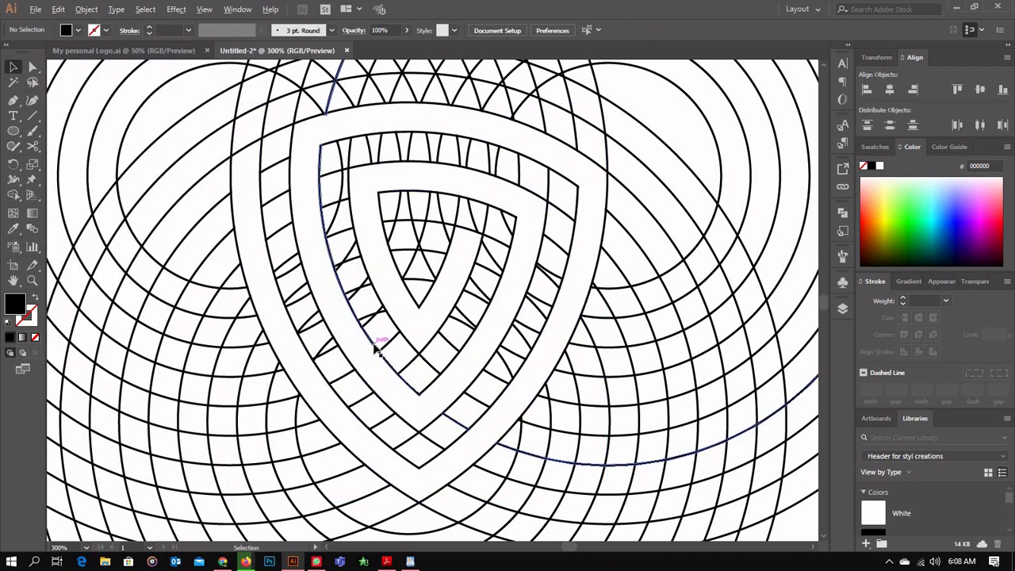
Delete all the remaining circle artwork and paste the cut shield onto the empty artboard.
{"action": "scroll", "coordinate": [377, 347], "scroll_direction": "down", "scroll_amount": 3}
{"action": "scroll", "coordinate": [376, 347], "scroll_direction": "down", "scroll_amount": 2}
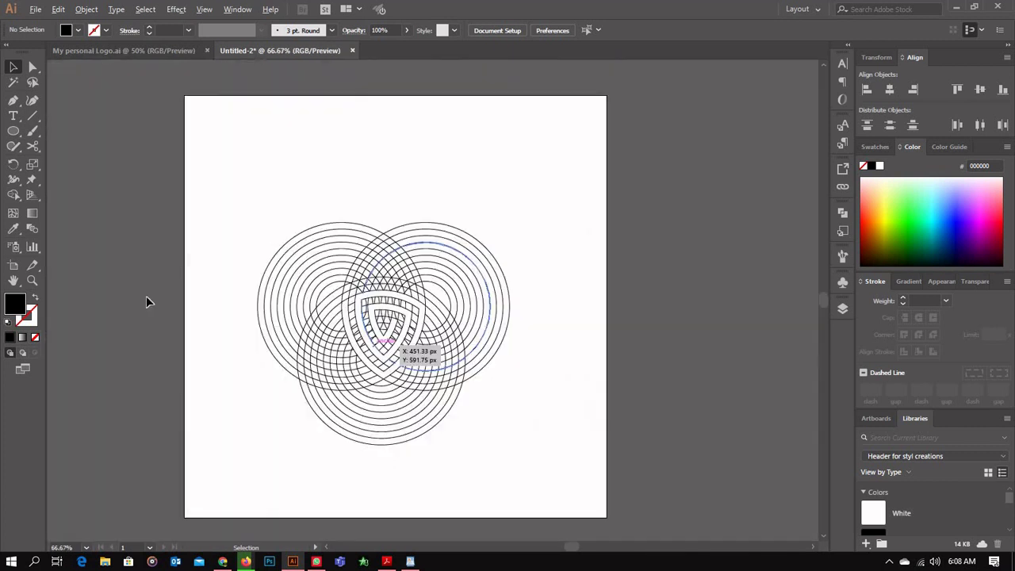
{"action": "left_click_drag", "start_coordinate": [245, 205], "coordinate": [521, 455]}
{"action": "key", "text": "Delete"}
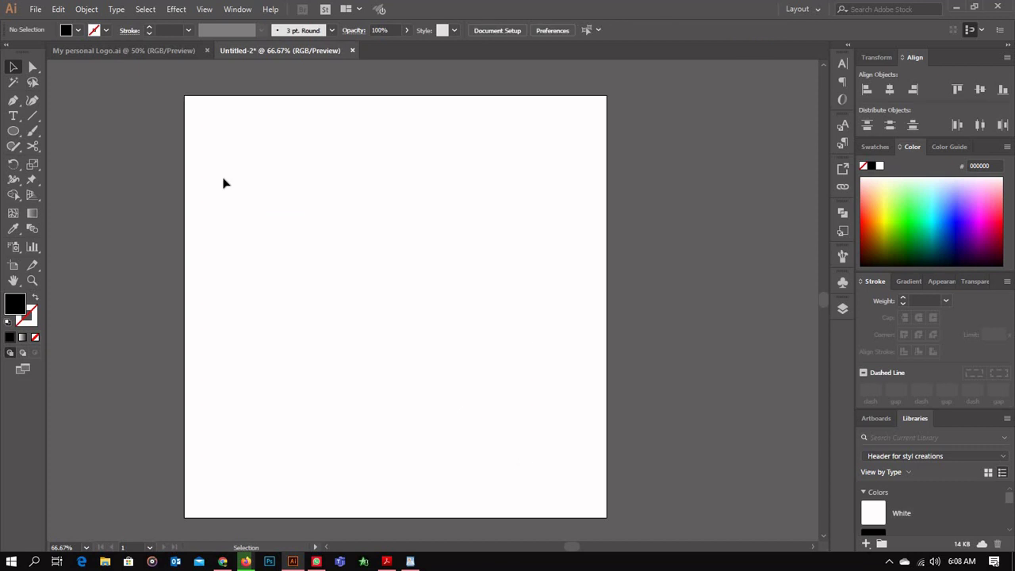
{"action": "left_click", "coordinate": [59, 9]}
{"action": "left_click", "coordinate": [89, 96]}
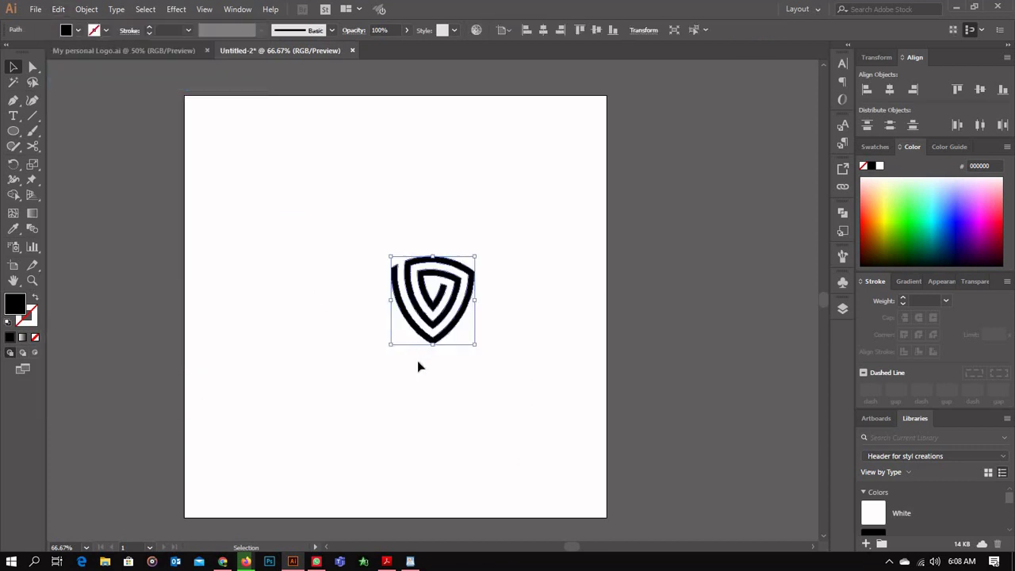
Center the shield on the artboard, scale it up proportionally from its center to about double size, and deselect it.
{"action": "left_click", "coordinate": [344, 335]}
{"action": "mouse_move", "coordinate": [362, 247]}
{"action": "left_mouse_down"}
{"action": "mouse_move", "coordinate": [507, 381]}
{"action": "mouse_move", "coordinate": [471, 344]}
{"action": "left_mouse_up"}
{"action": "left_click", "coordinate": [543, 29]}
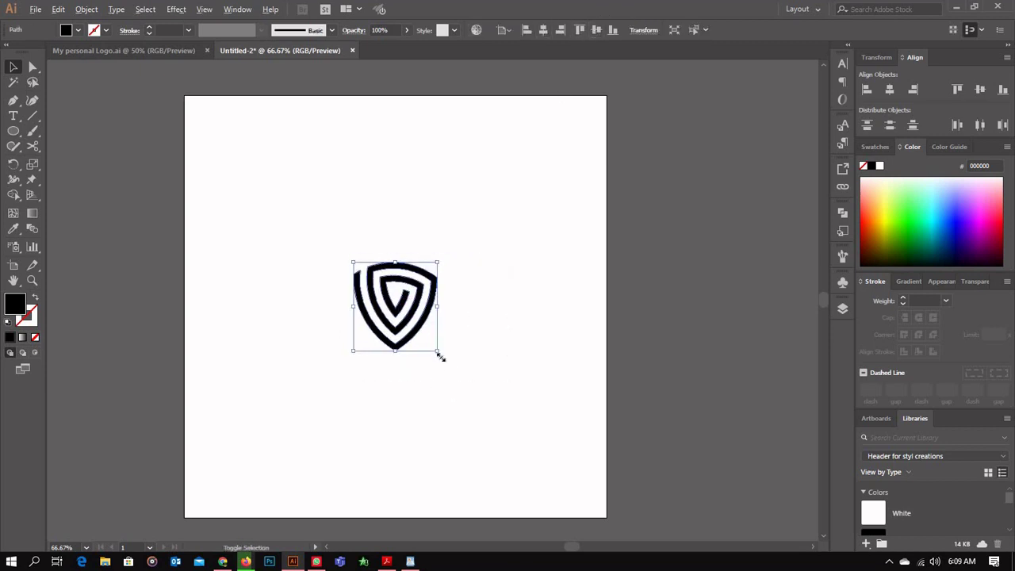
{"action": "left_click_drag", "start_coordinate": [438, 346], "coordinate": [482, 394]}
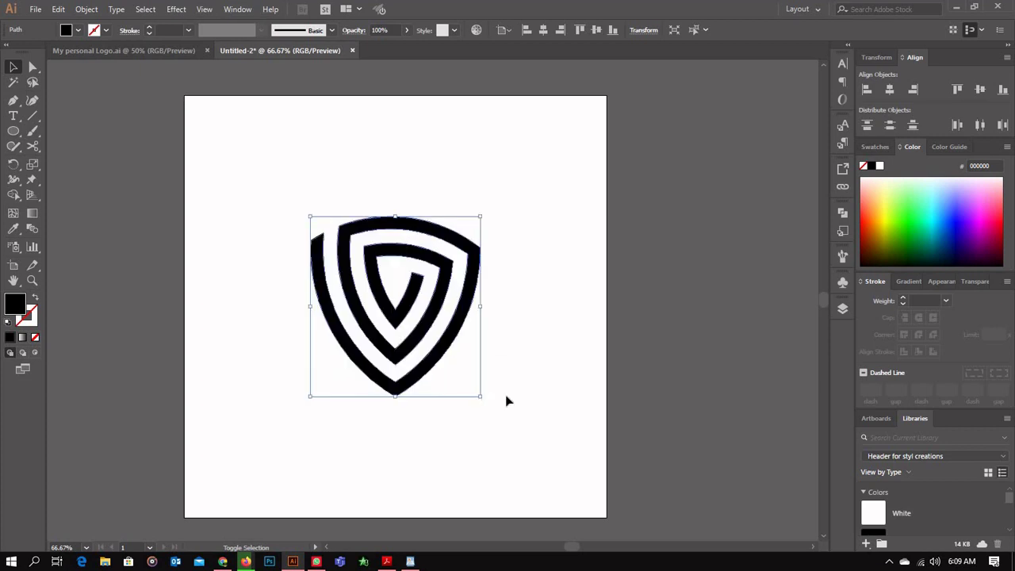
{"action": "left_click", "coordinate": [505, 399]}
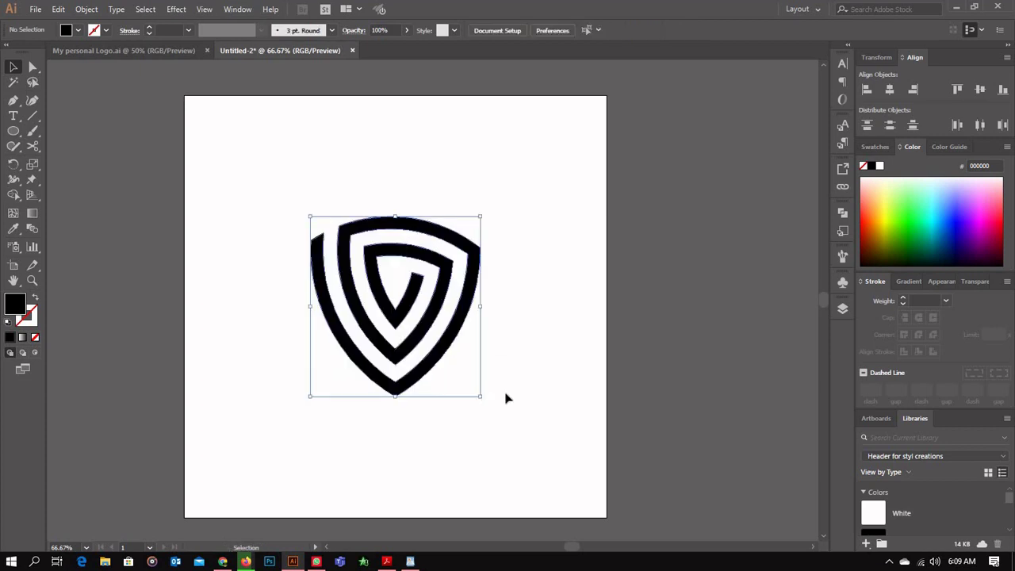
Switch to the WordPad notes and start a new paragraph with "Here we are ... this is a".
{"action": "left_click", "coordinate": [409, 562]}
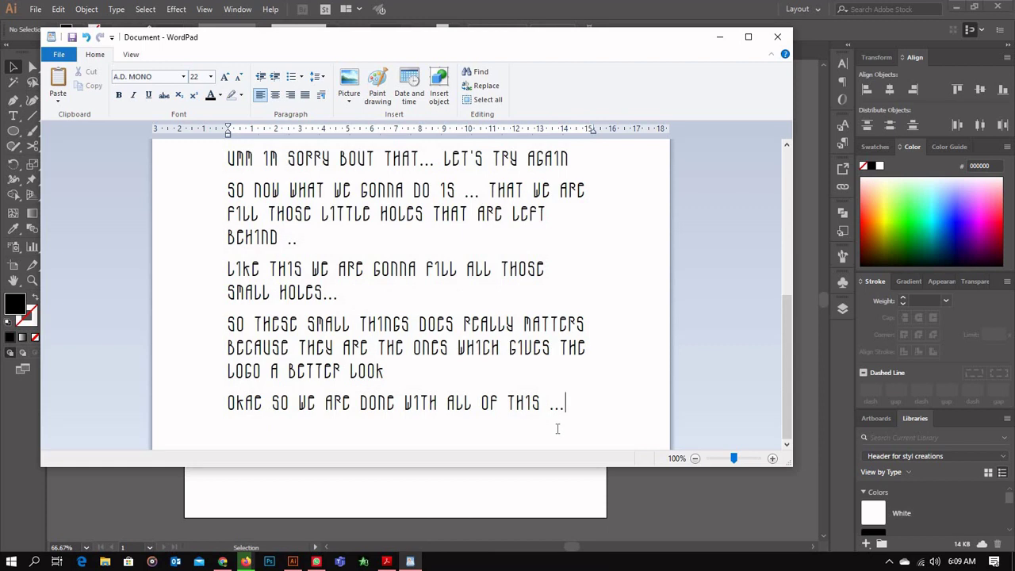
{"action": "key", "text": "Return"}
{"action": "type", "text": "HWE"}
{"action": "key", "text": "BackSpace"}
{"action": "key", "text": "BackSpace"}
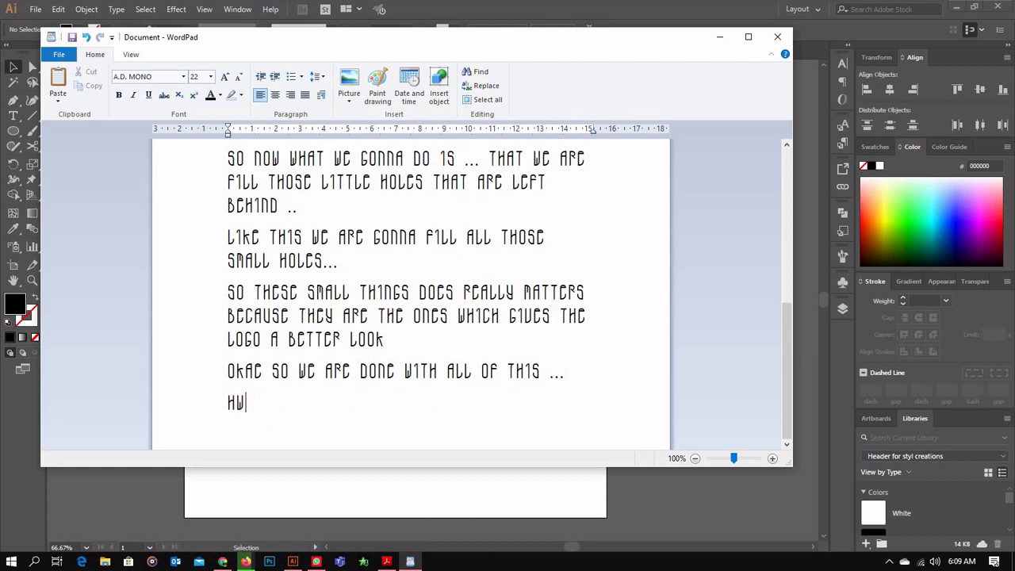
{"action": "type", "text": "ERE WE ARE "}
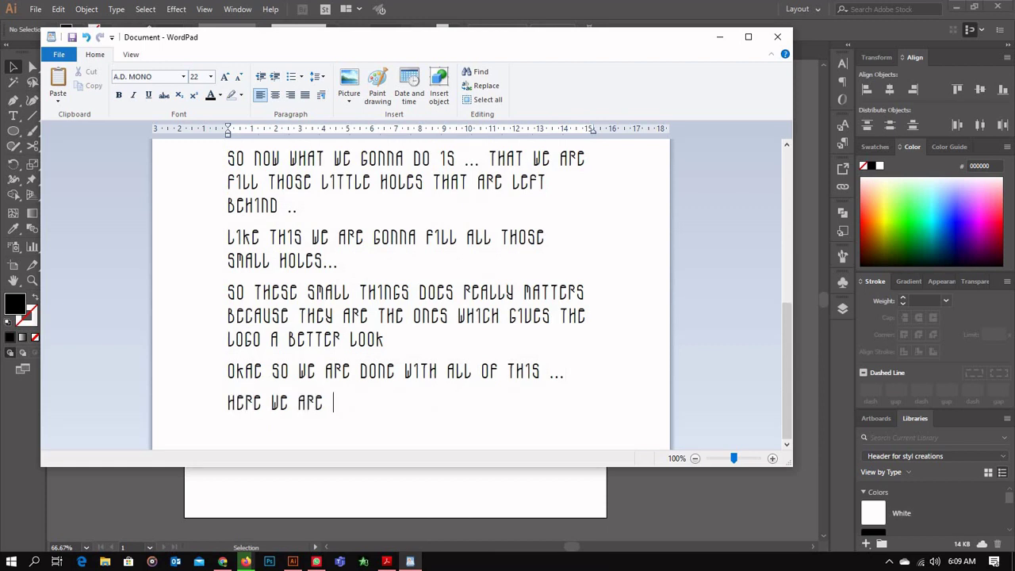
{"action": "type", "text": "... THIS IS "}
{"action": "type", "text": "A "}
Continue the last paragraph with "shield logo.. umm it's a modern logo ...".
{"action": "type", "text": "HS"}
{"action": "key", "text": "BackSpace"}
{"action": "key", "text": "BackSpace"}
{"action": "type", "text": "SH"}
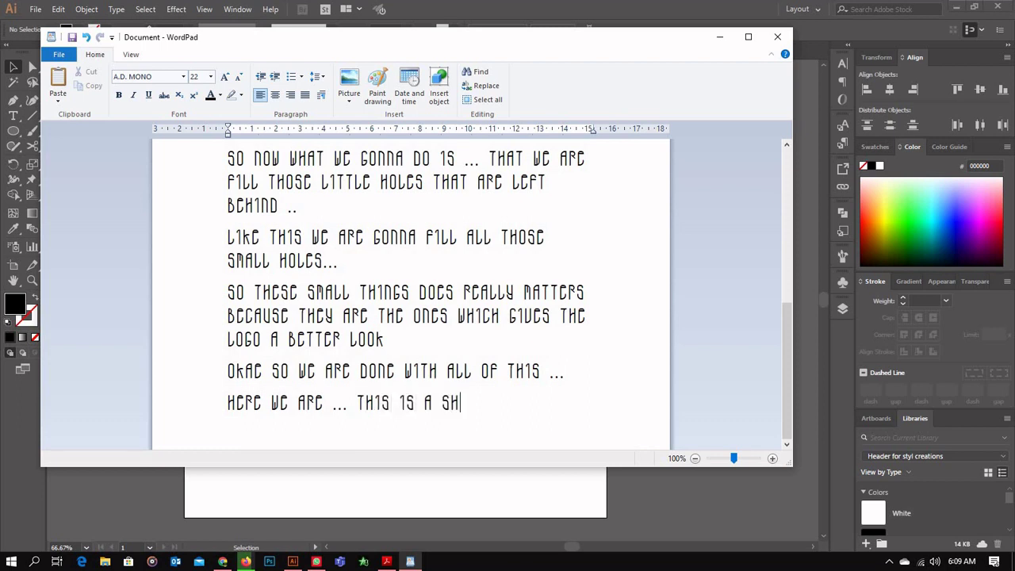
{"action": "type", "text": "I"}
{"action": "key", "text": "BackSpace"}
{"action": "type", "text": "E"}
{"action": "key", "text": "BackSpace"}
{"action": "type", "text": "IELD LOGO "}
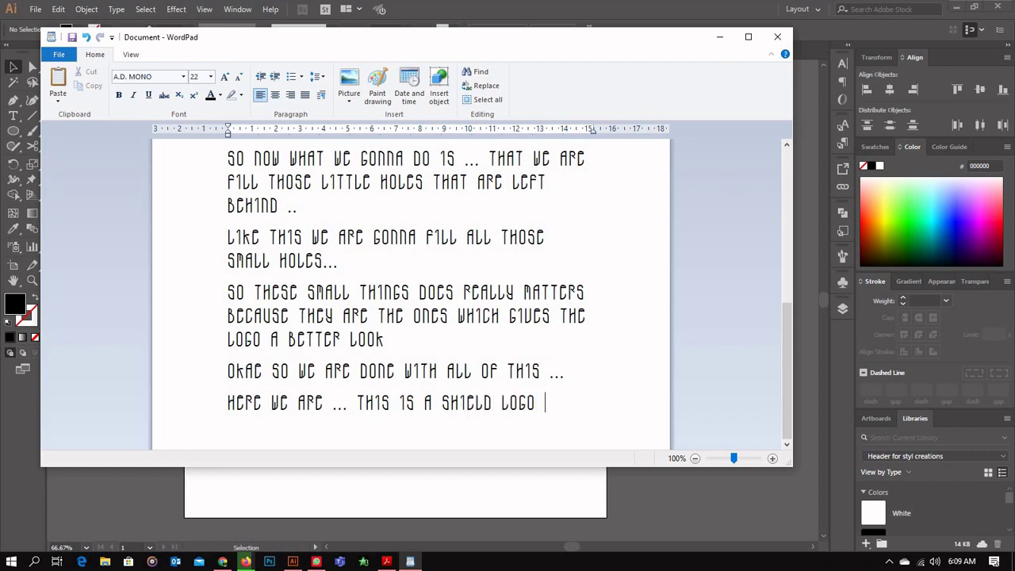
{"action": "type", "text": ".. UMM IT'S A MOD"}
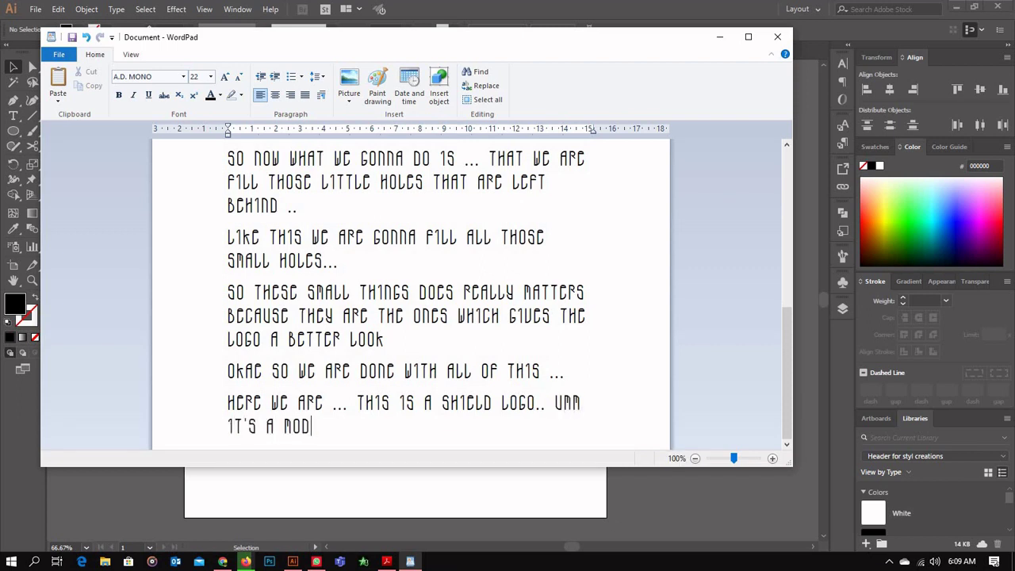
{"action": "type", "text": "ERN LOGO ..."}
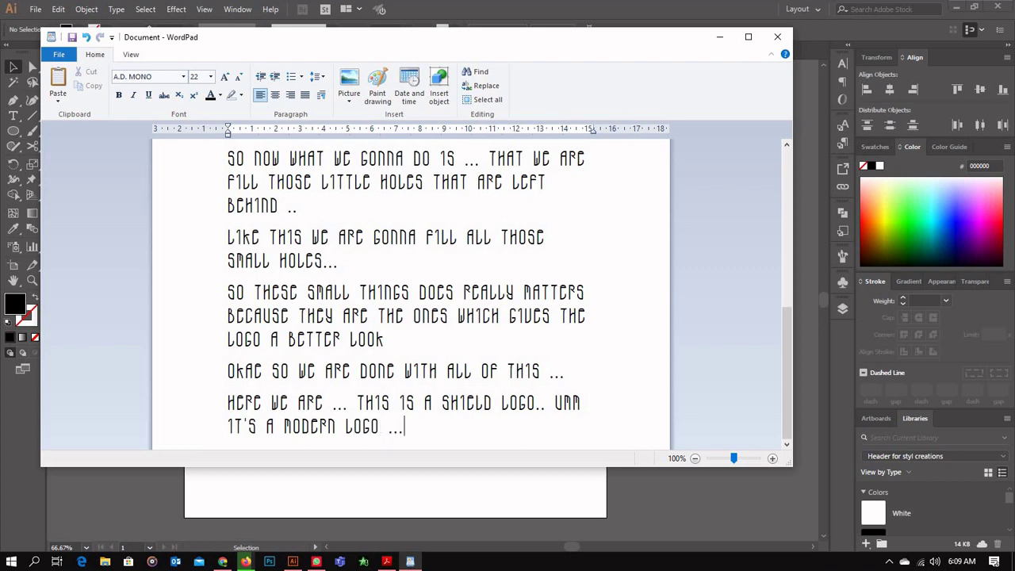
Leave a blank line below the last paragraph and write "I hope you loved watching this tutorial.".
{"action": "key", "text": "Return"}
{"action": "key", "text": "Return"}
{"action": "type", "text": "I"}
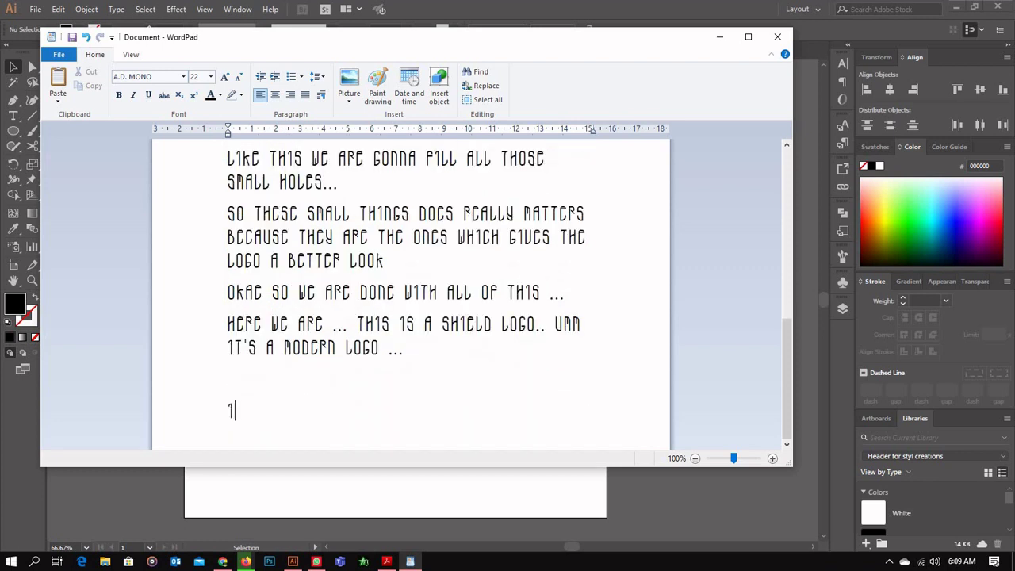
{"action": "type", "text": " HOPE YOU L"}
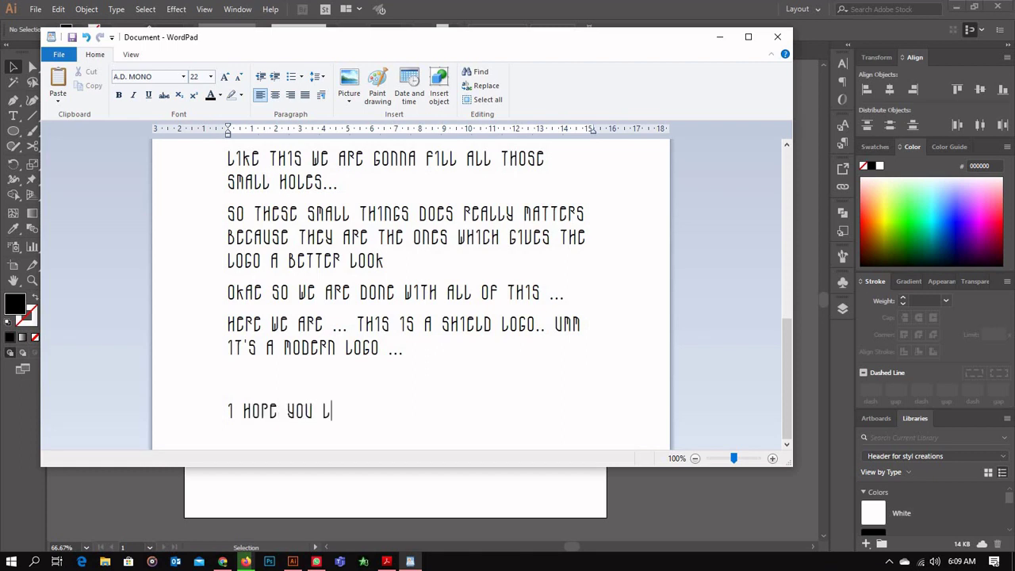
{"action": "type", "text": "OVED WAT"}
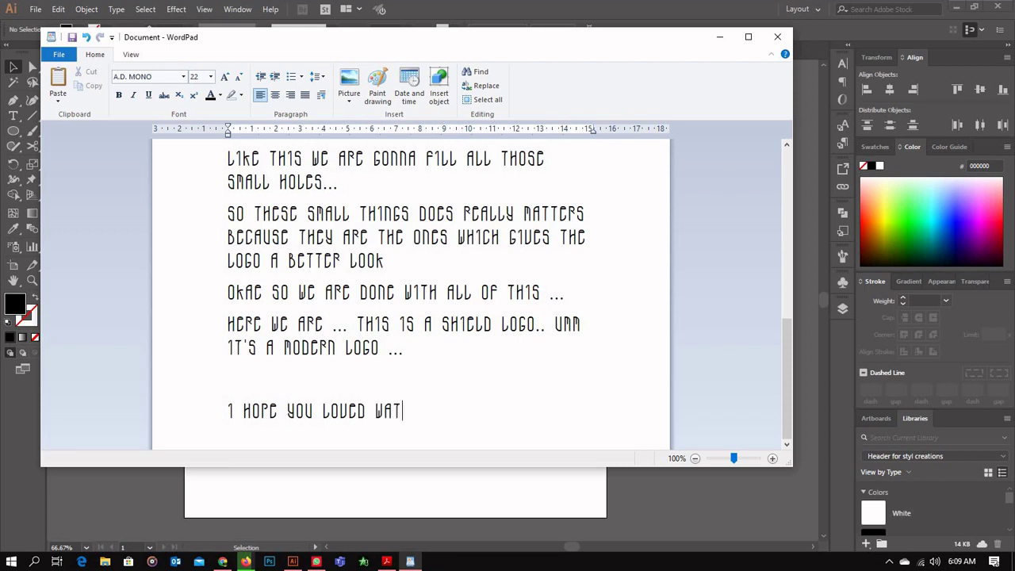
{"action": "type", "text": "CHING THIS TUT"}
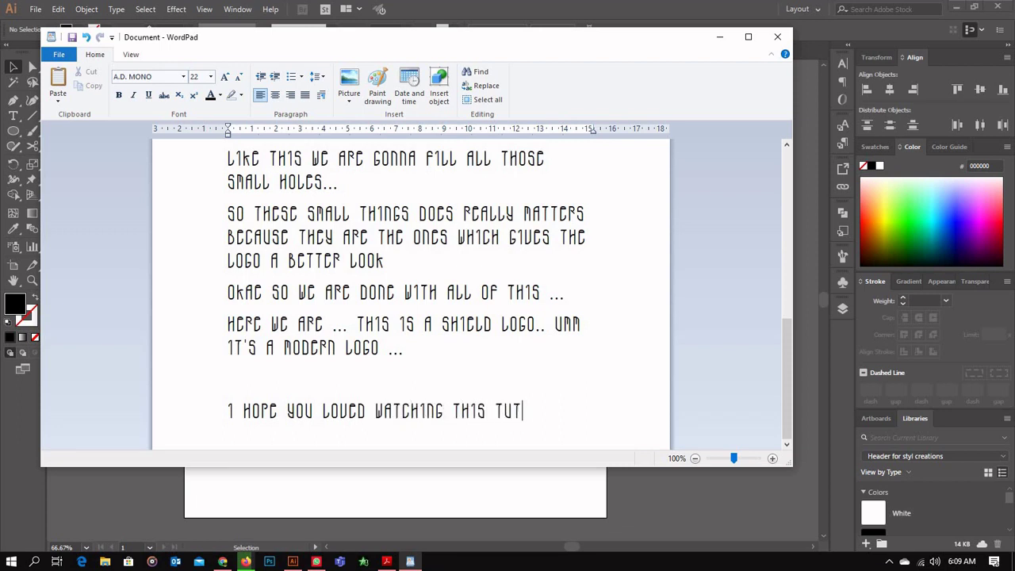
{"action": "type", "text": "ORIAL."}
Add a new paragraph reading "Don't forget to like, share and subscribe".
{"action": "key", "text": "Return"}
{"action": "type", "text": "DON'T"}
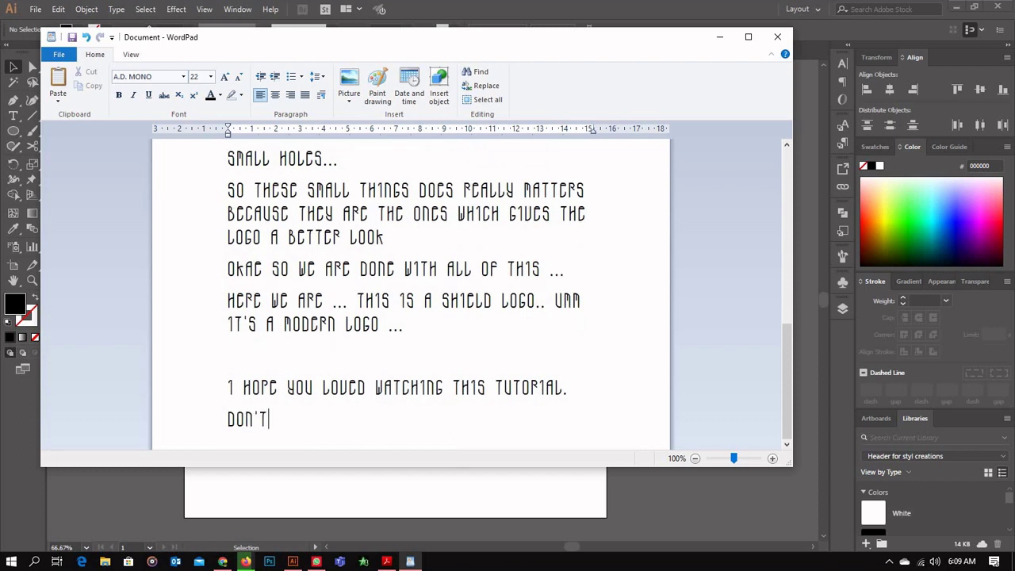
{"action": "type", "text": " FRO"}
{"action": "key", "text": "BackSpace"}
{"action": "key", "text": "BackSpace"}
{"action": "type", "text": "ORGET TO"}
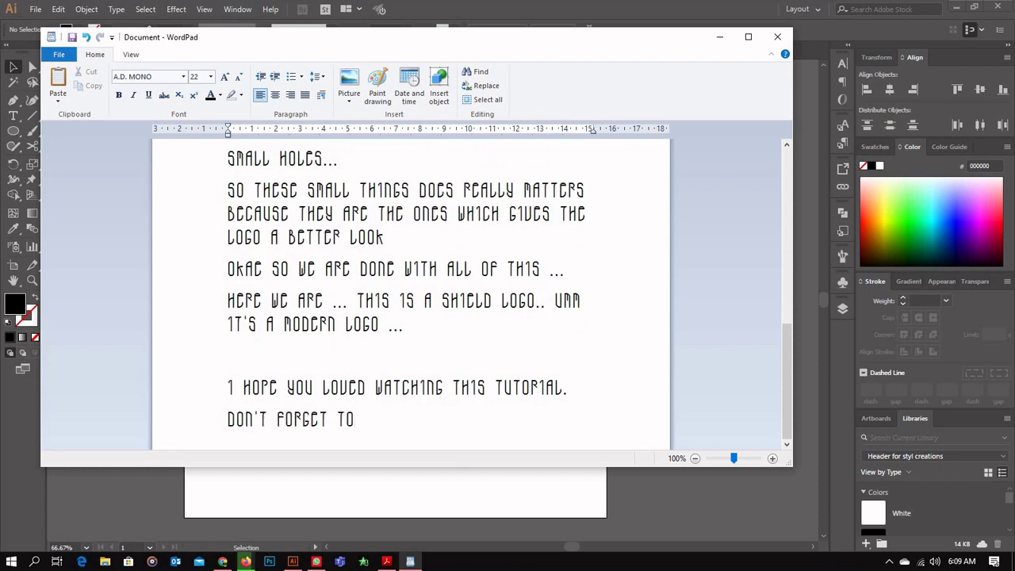
{"action": "type", "text": " LIKE,"}
{"action": "key", "text": "BackSpace"}
{"action": "type", "text": ", SHARE AND SUBSCRIBE"}
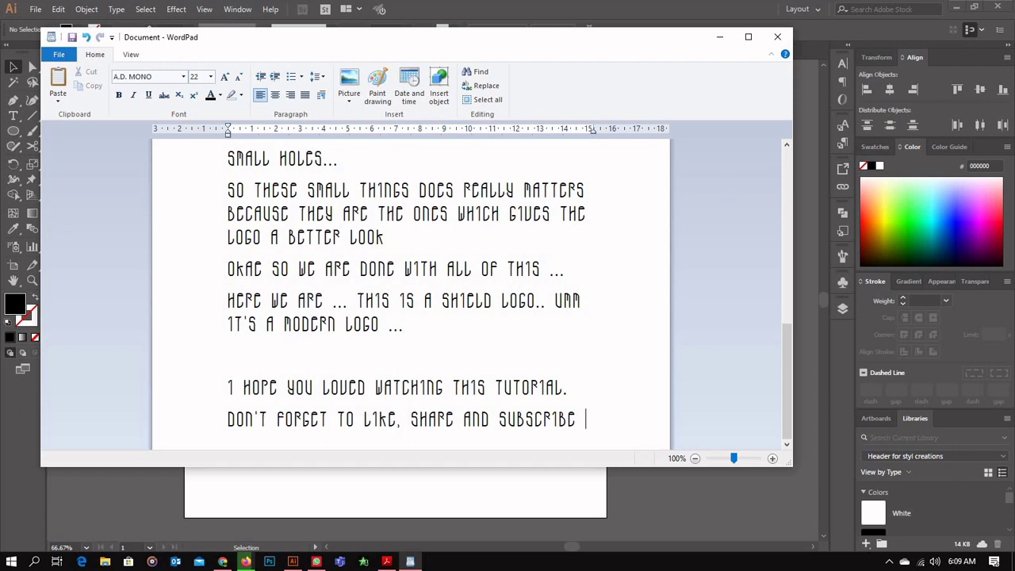
Continue the subscribe sentence in the same paragraph with "to my channel".
{"action": "key", "text": "Return"}
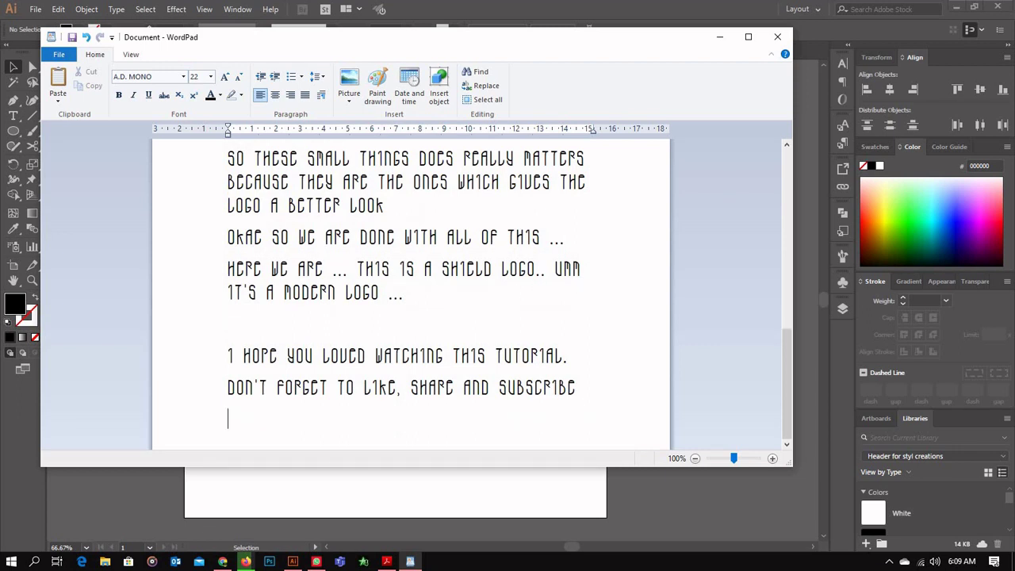
{"action": "type", "text": "TO"}
{"action": "key", "text": "BackSpace"}
{"action": "key", "text": "BackSpace"}
{"action": "key", "text": "BackSpace"}
{"action": "type", "text": "TO MY CHANNEL"}
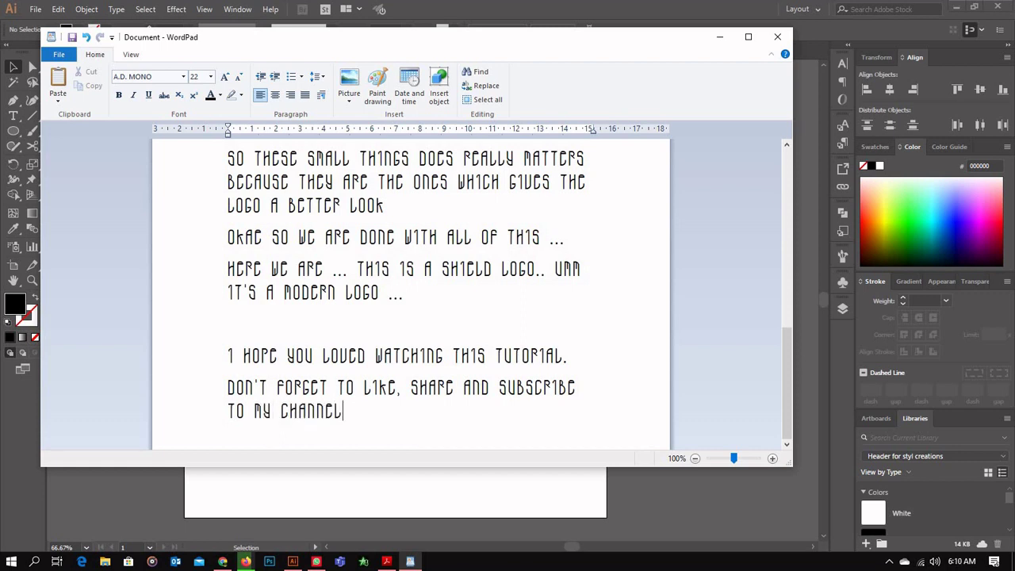
Start another paragraph with "And don't forget to press", correcting the misspelled words.
{"action": "key", "text": "Return"}
{"action": "type", "text": "AND DO"}
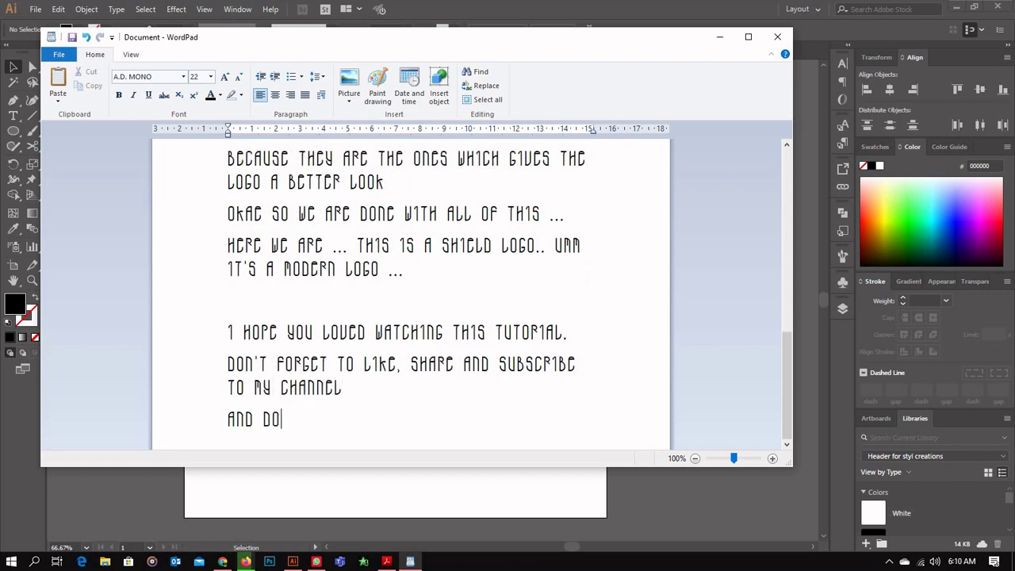
{"action": "type", "text": "N'T FORGET OT PRE"}
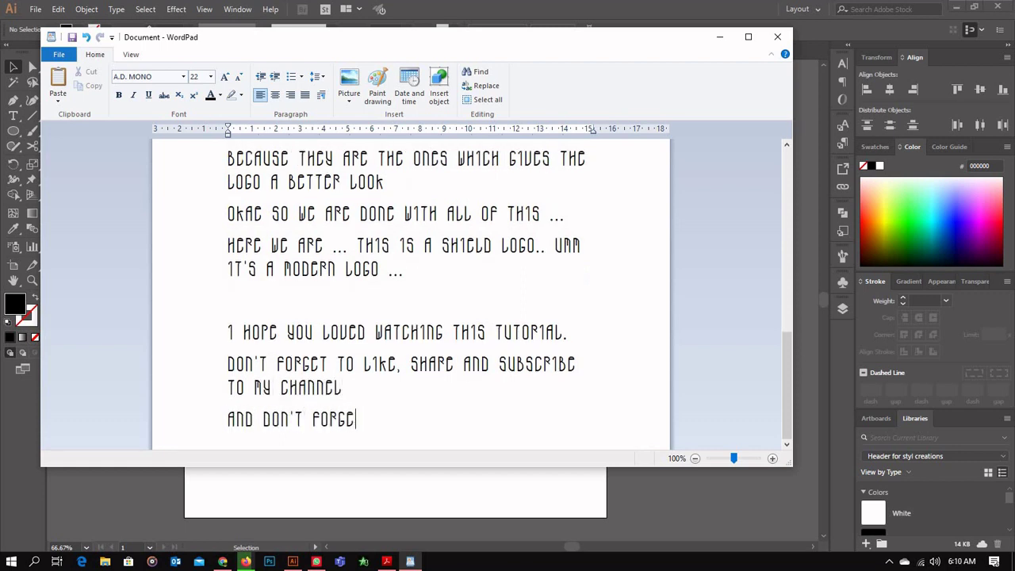
{"action": "key", "text": "BackSpace"}
{"action": "key", "text": "BackSpace"}
{"action": "key", "text": "BackSpace"}
{"action": "key", "text": "BackSpace"}
{"action": "key", "text": "BackSpace"}
{"action": "key", "text": "BackSpace"}
{"action": "type", "text": "TI PR"}
{"action": "key", "text": "BackSpace"}
{"action": "key", "text": "BackSpace"}
{"action": "key", "text": "BackSpace"}
{"action": "key", "text": "BackSpace"}
{"action": "type", "text": "O PRE"}
{"action": "key", "text": "BackSpace"}
{"action": "key", "text": "BackSpace"}
{"action": "key", "text": "BackSpace"}
{"action": "type", "text": "PRESS "}
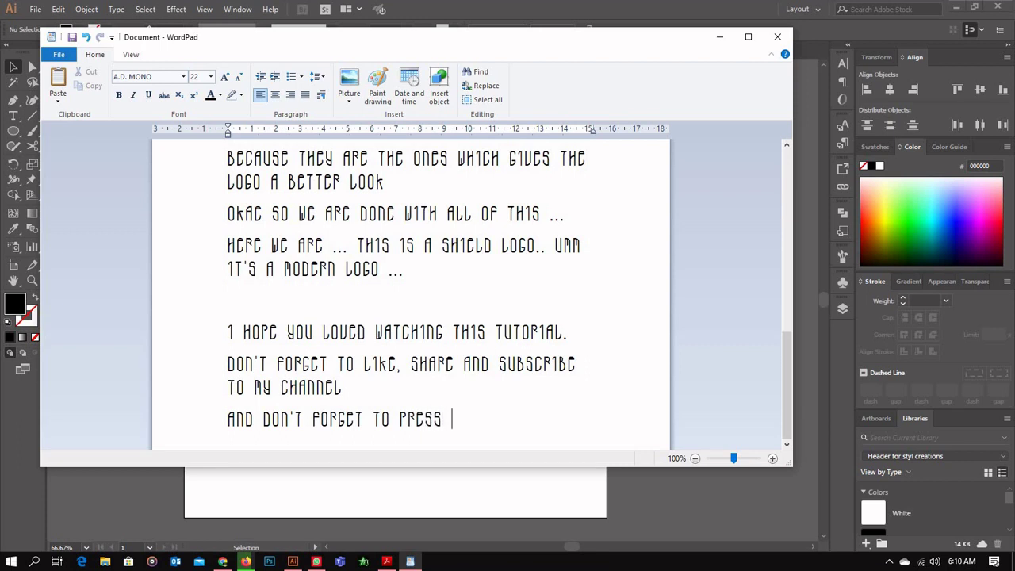
Complete the sentence with "that bell icon!" and add the sign-off "Bye guys" as a new paragraph.
{"action": "type", "text": "THAT BELL IC"}
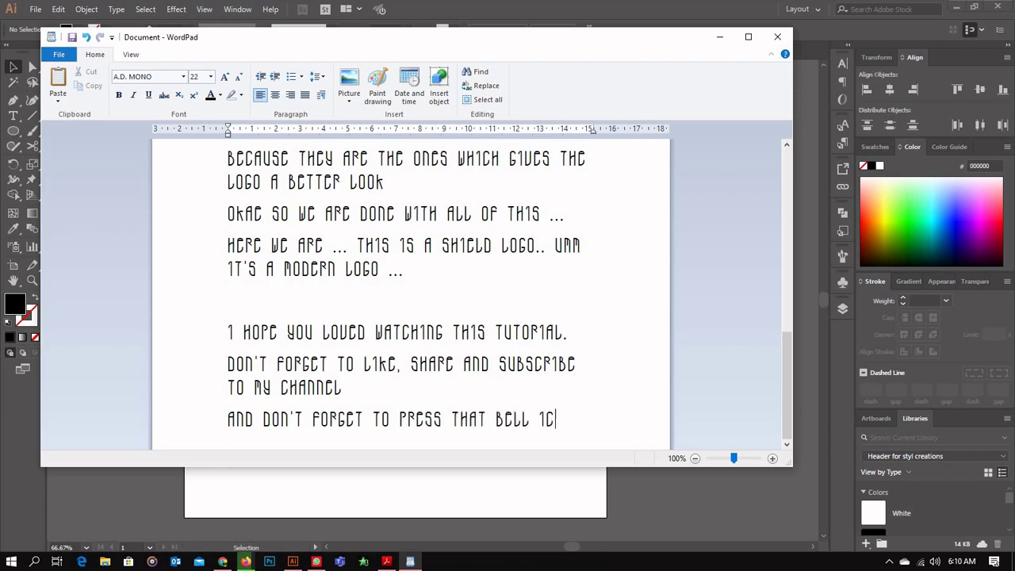
{"action": "type", "text": "ON!"}
{"action": "key", "text": "Return"}
{"action": "type", "text": "Bye guys"}
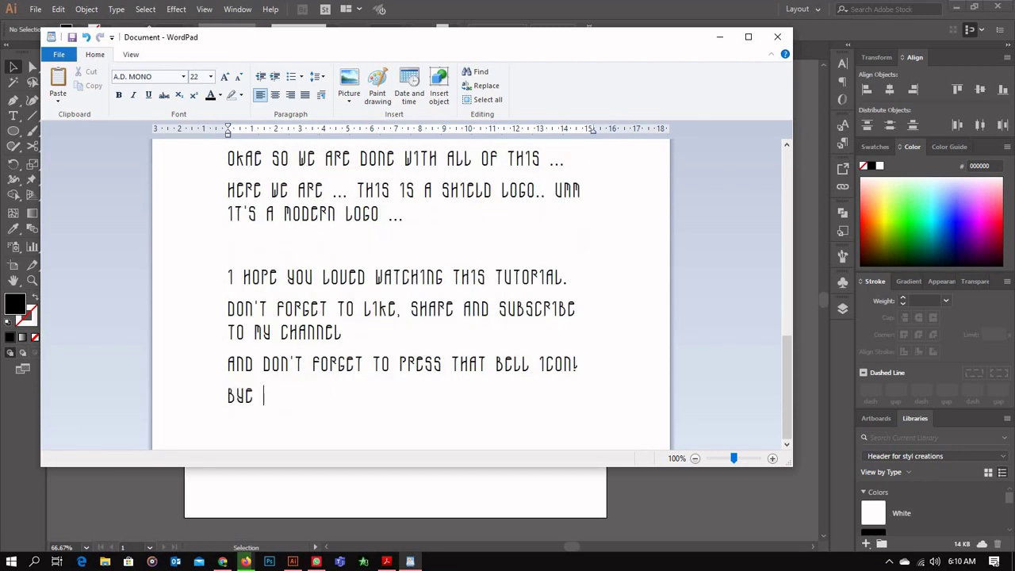